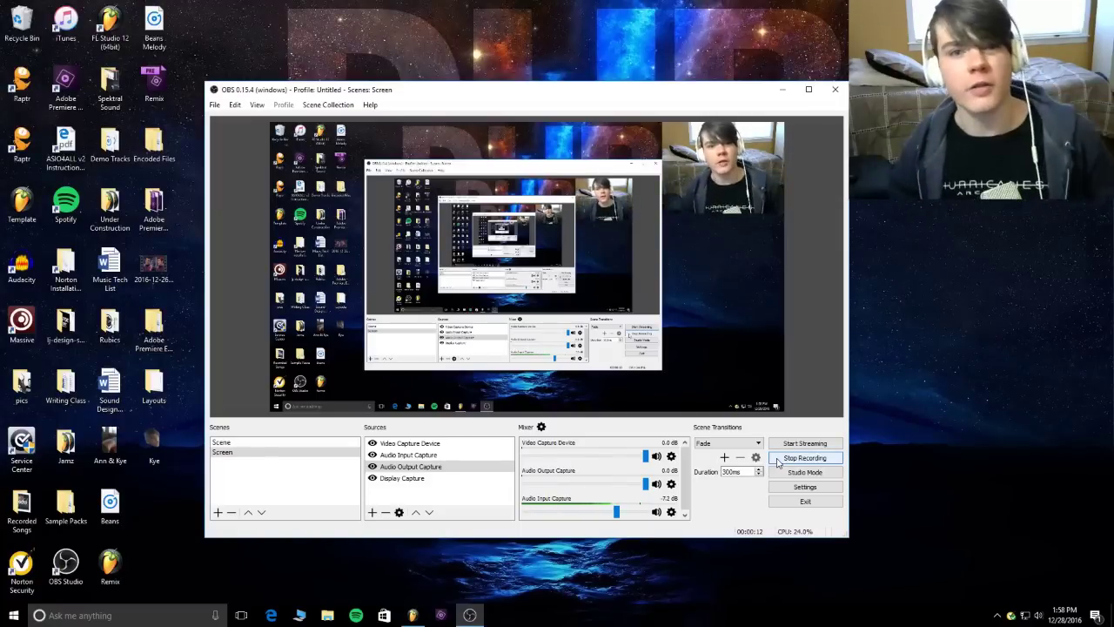
Step: Minimize the OBS Studio window so the FL Studio project behind it shows
click(782, 90)
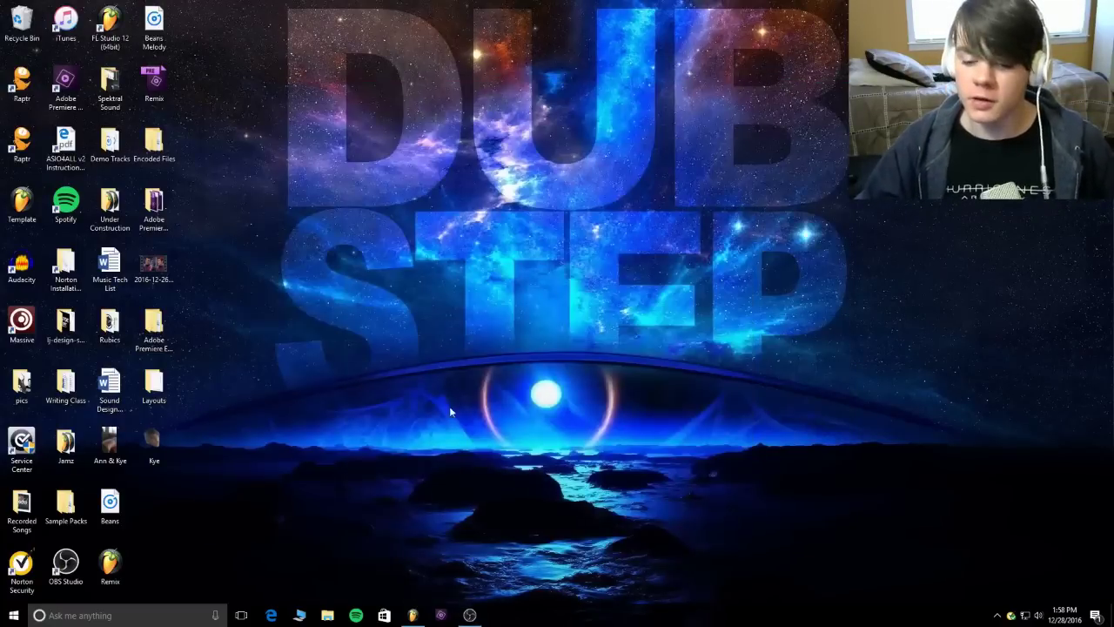
Step: Bring FL Studio forward, solo Track 1's reference song, and play it back
click(413, 614)
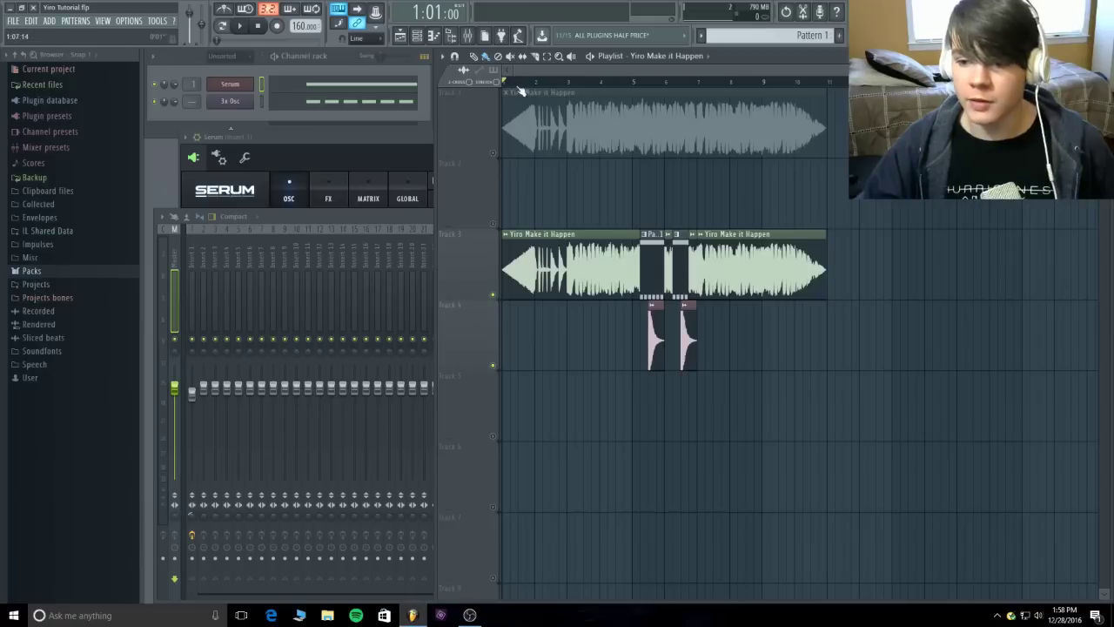
ctrl+click(494, 154)
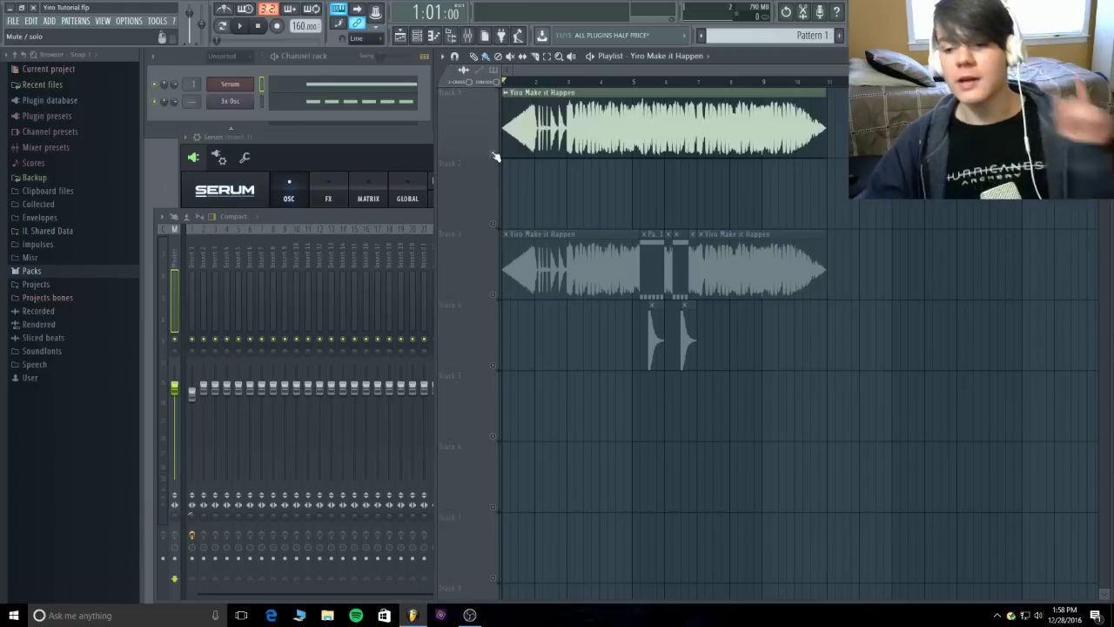
click(241, 27)
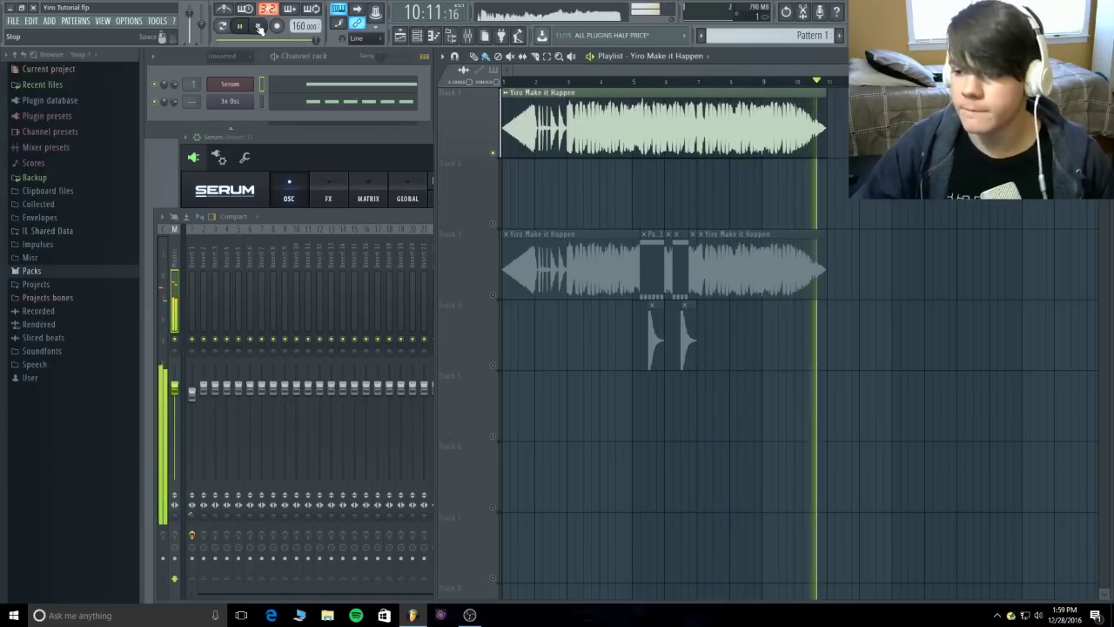
click(259, 26)
Step: Solo Track 3 with Track 4, then go back to soloing Track 1
right_click(492, 294)
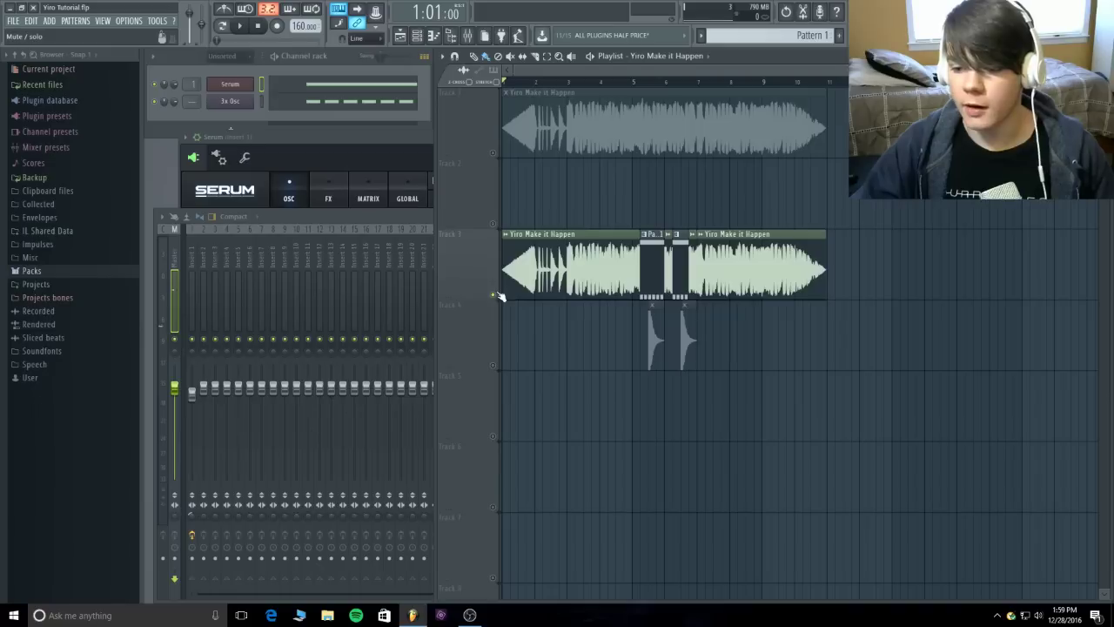
click(492, 364)
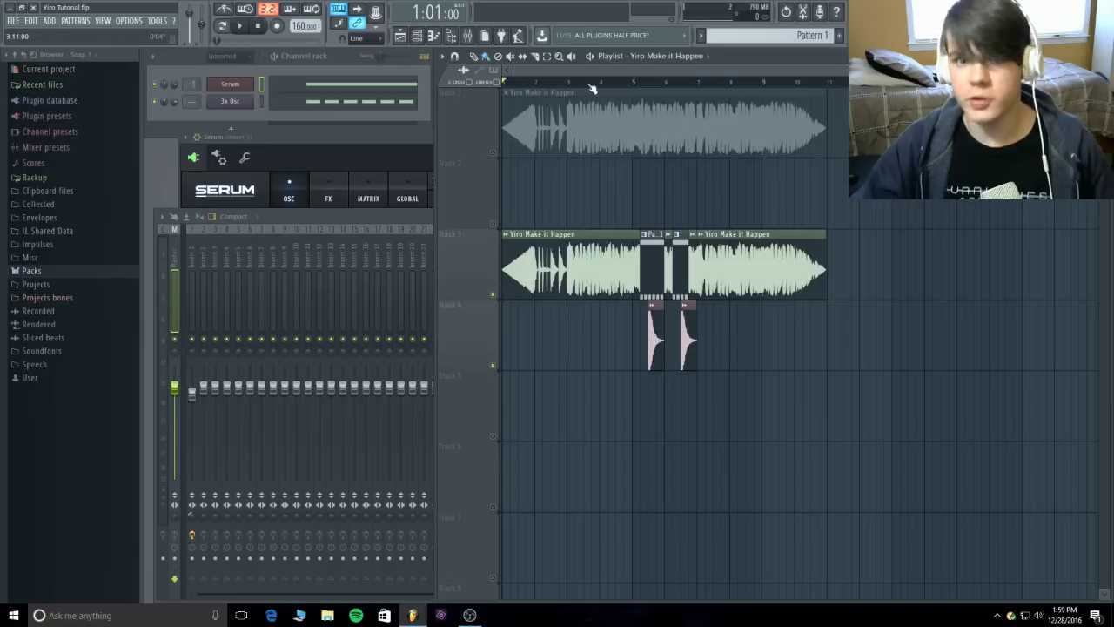
right_click(493, 153)
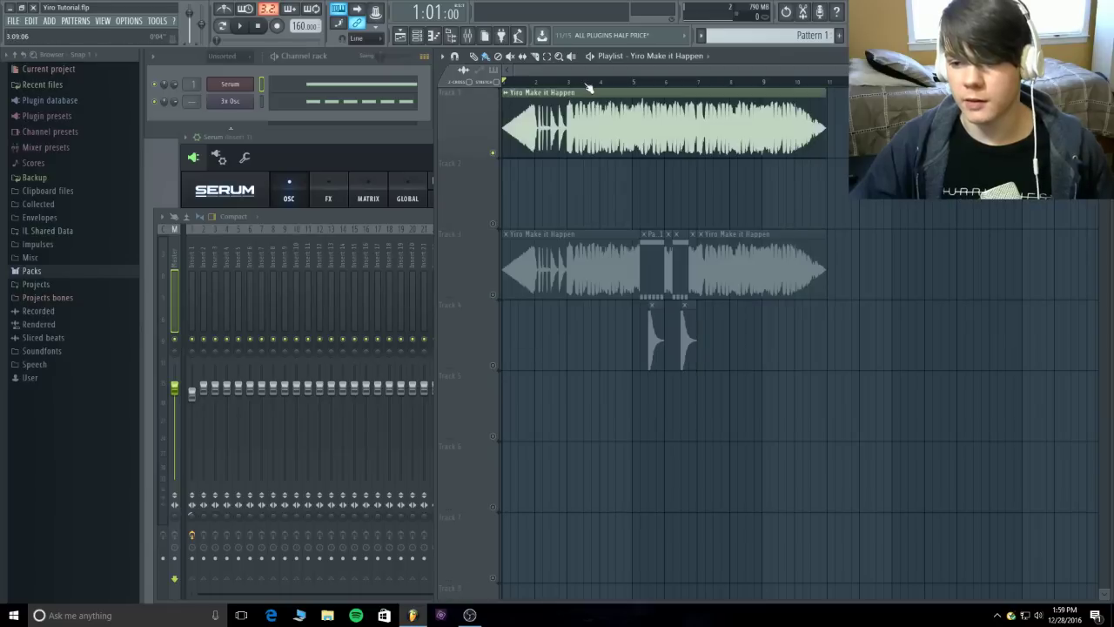
Step: Play from later in the song, switch to Tracks 3 and 4, and delete then restore Track 3's short clip
click(588, 84)
key(space)
key(space)
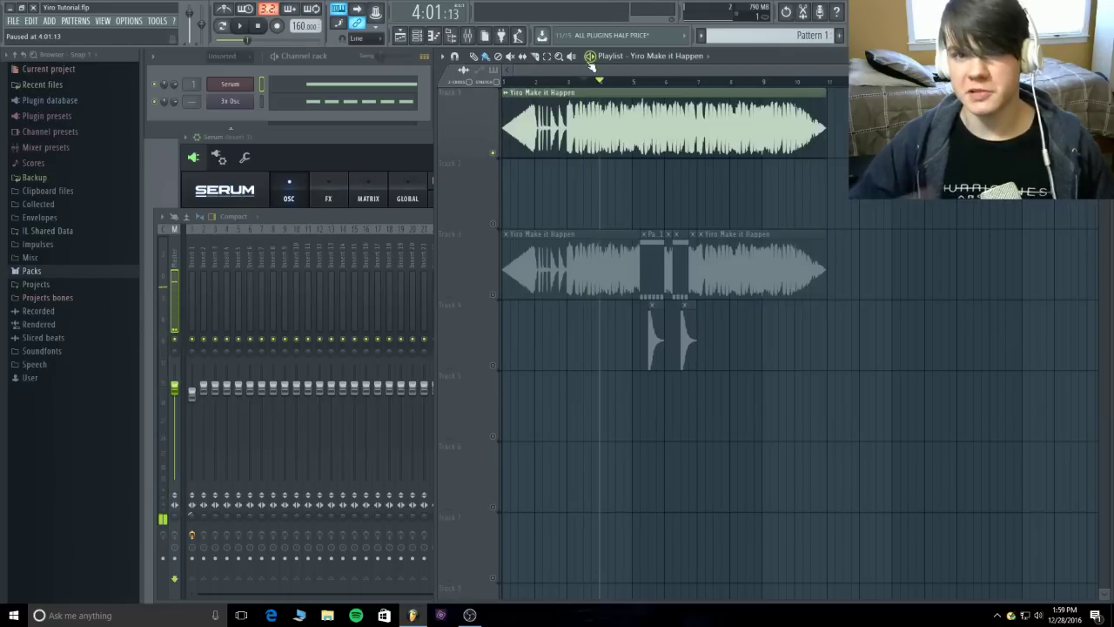
right_click(489, 287)
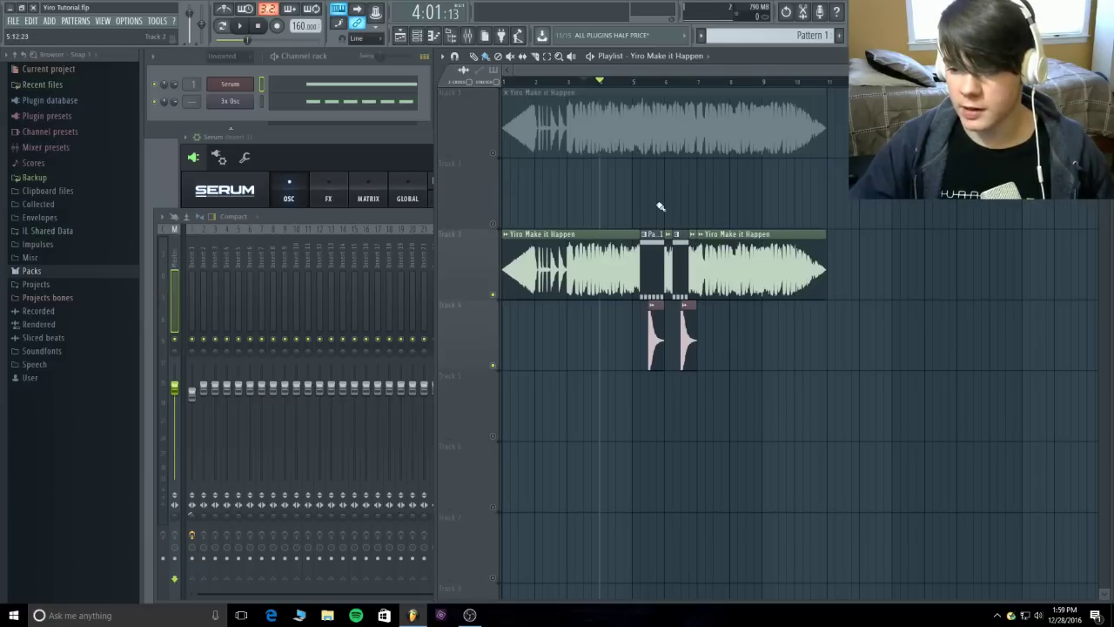
right_click(654, 253)
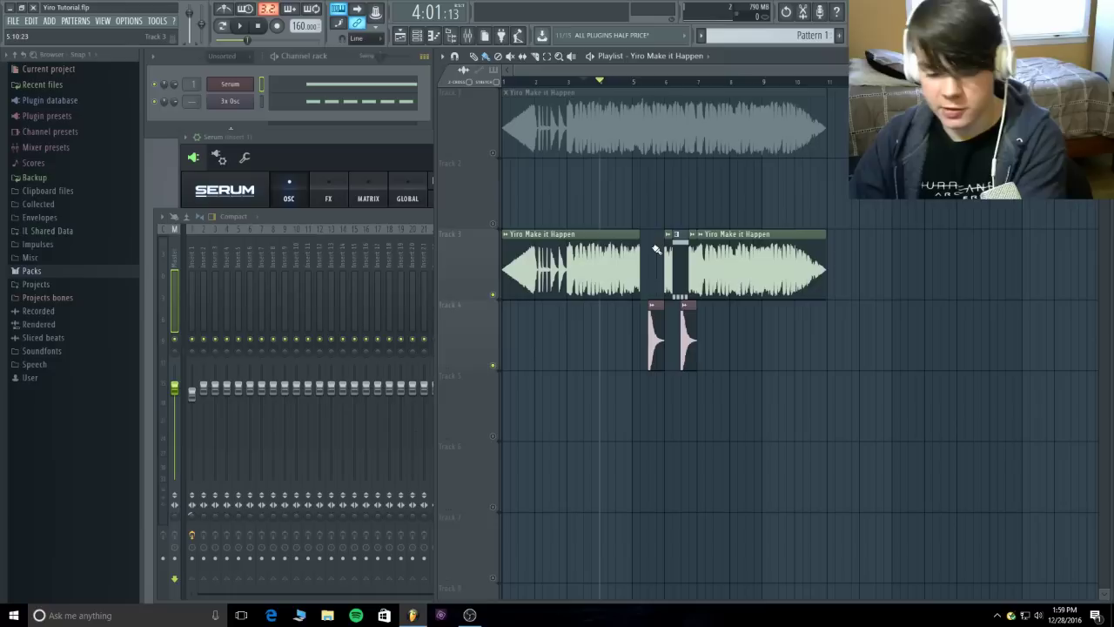
click(645, 275)
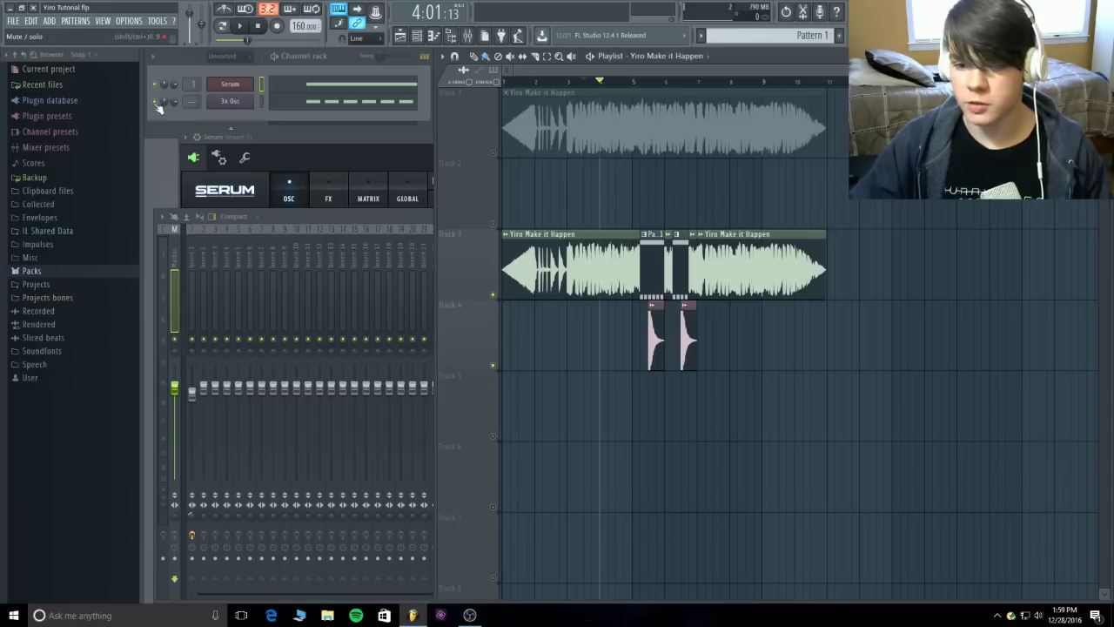
Step: Audition the chopped version on Tracks 3 and 4, stopping back at the start
right_click(229, 87)
key(Escape)
key(space)
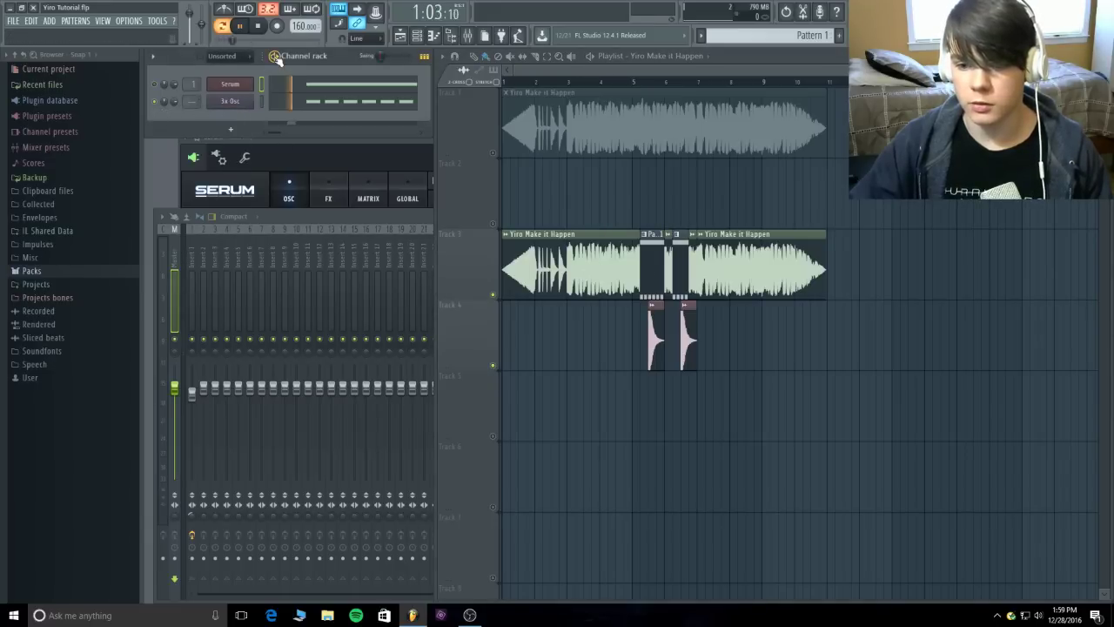
right_click(164, 102)
key(Escape)
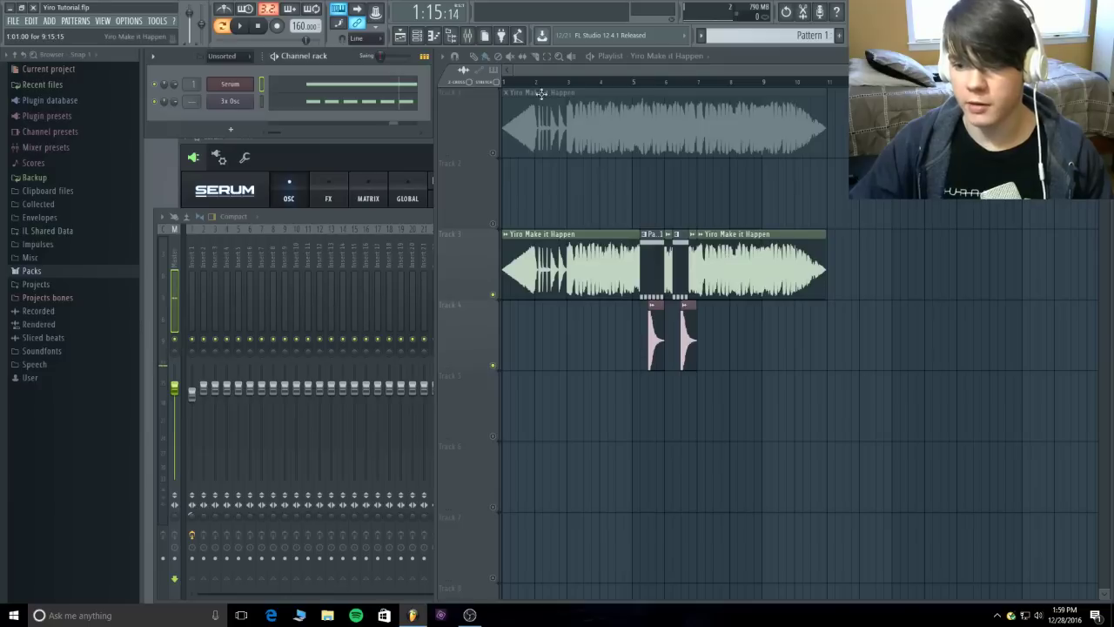
key(space)
click(590, 56)
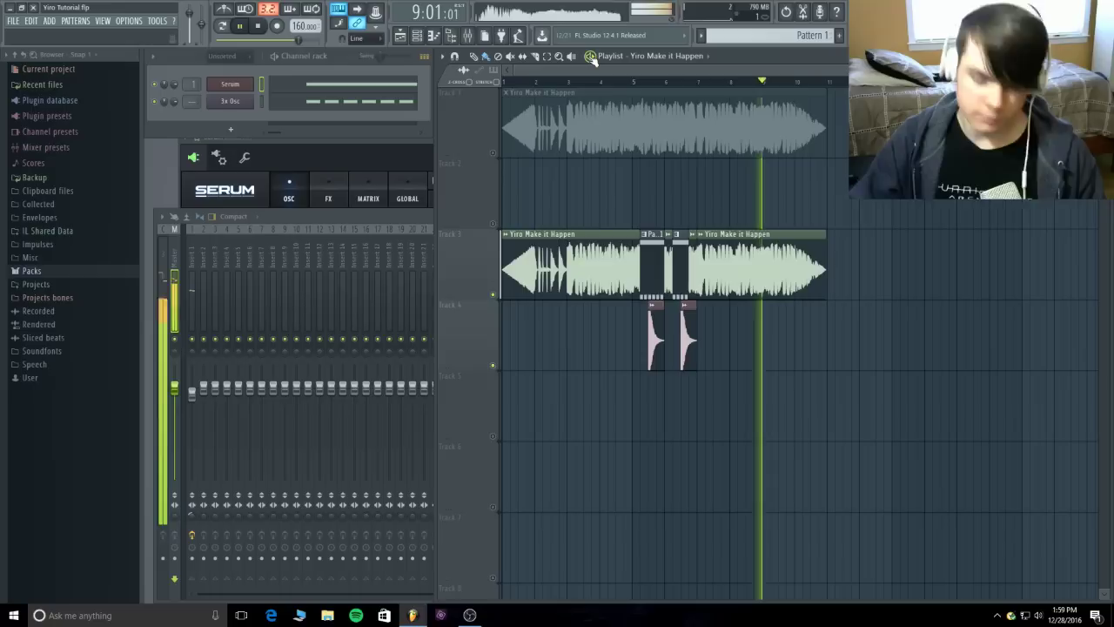
click(259, 27)
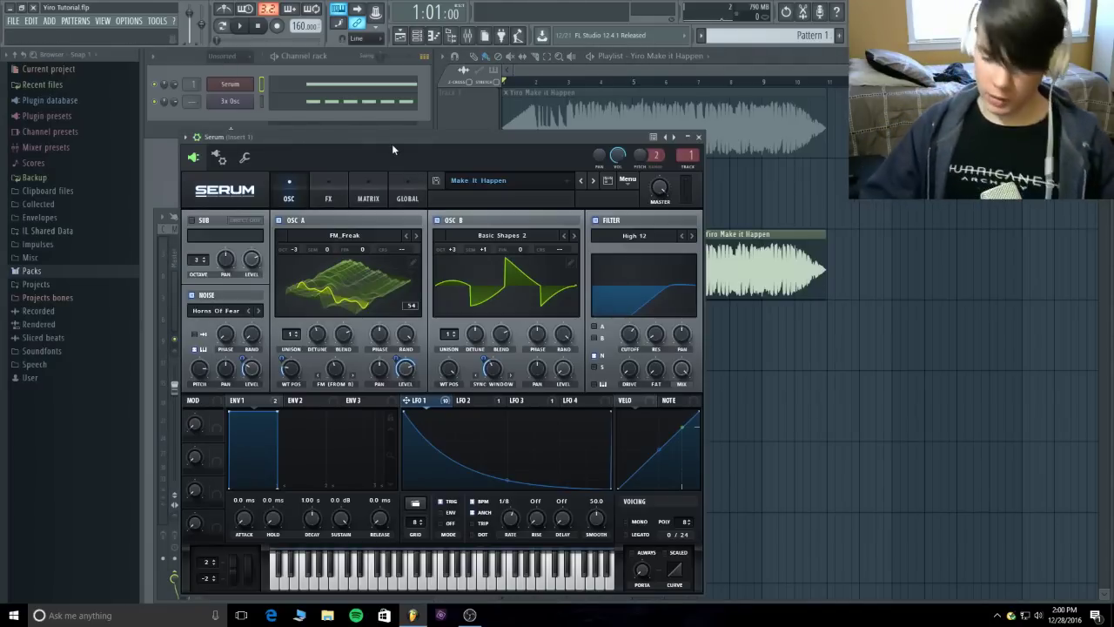
Step: Reposition the Serum window and browse OSC A's wavetable list without changing it
drag(354, 143, 320, 155)
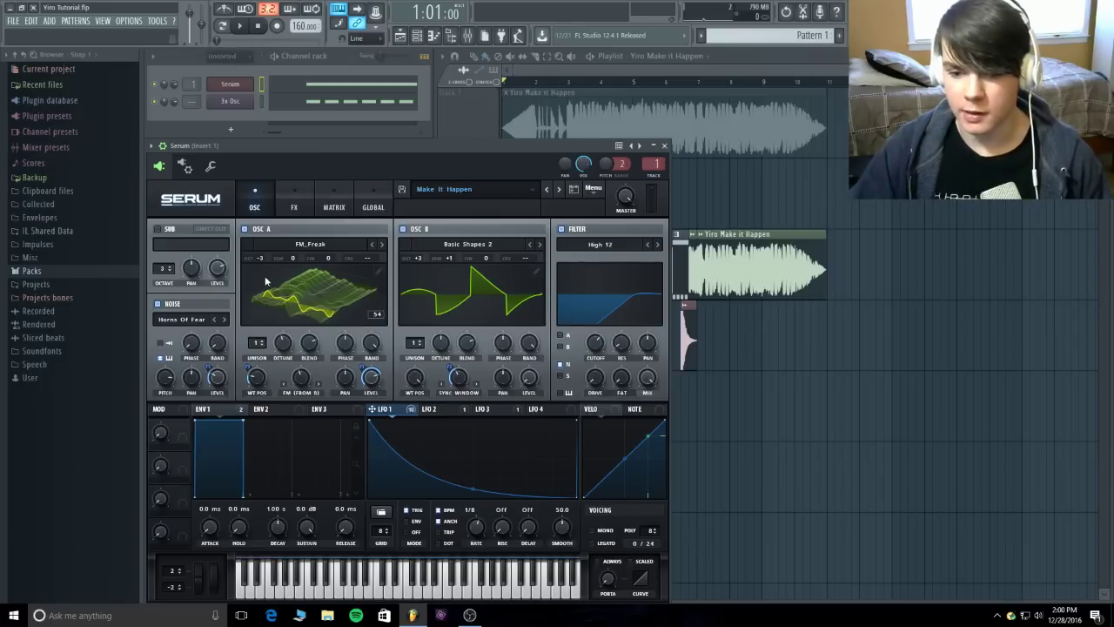
click(305, 245)
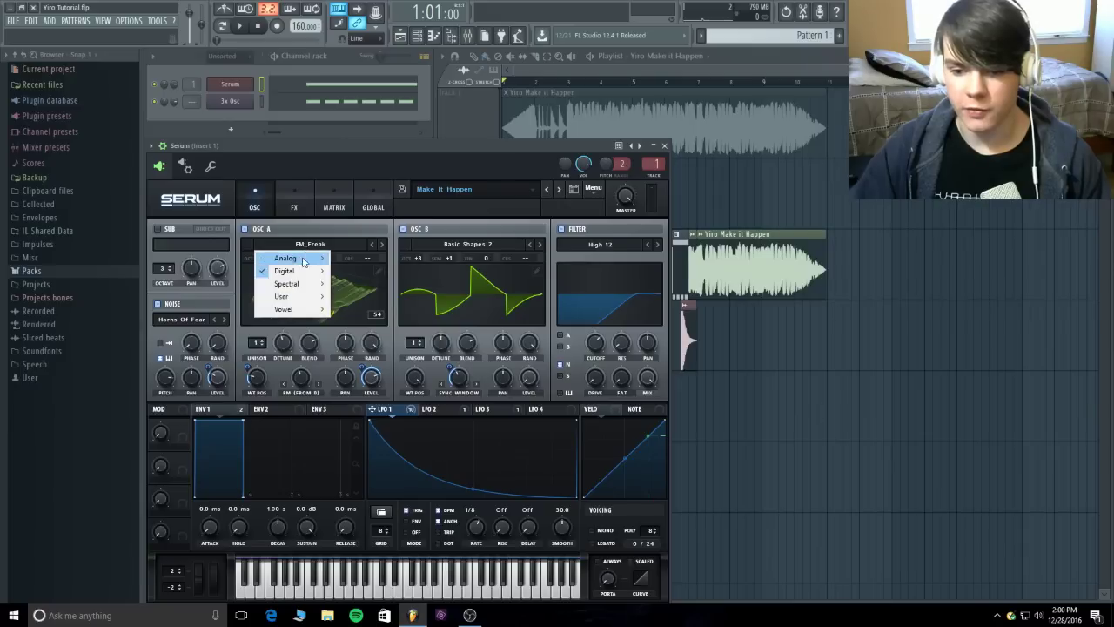
mouse_move(287, 270)
click(404, 149)
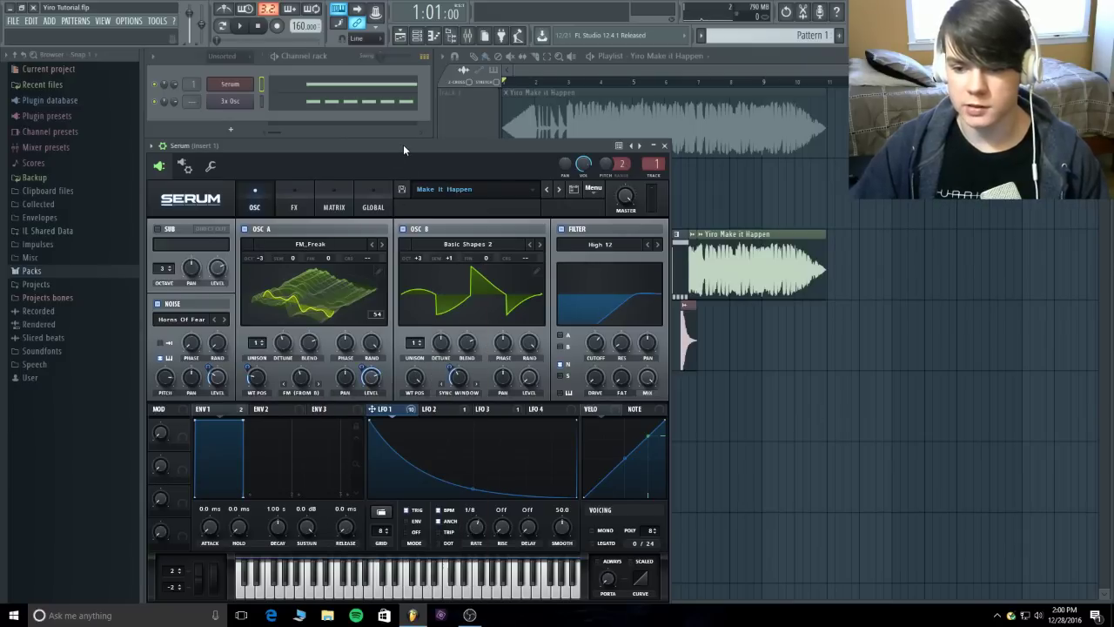
Step: Close Serum and inspect Insert 1's Fruity soft clipper in the mixer
click(653, 147)
click(468, 35)
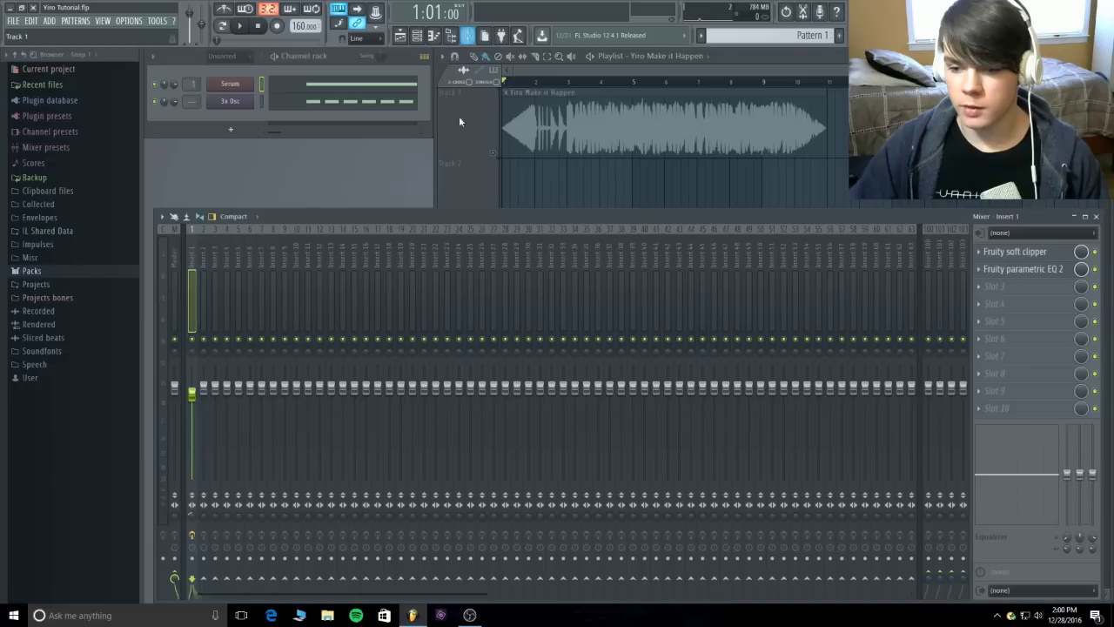
click(1029, 251)
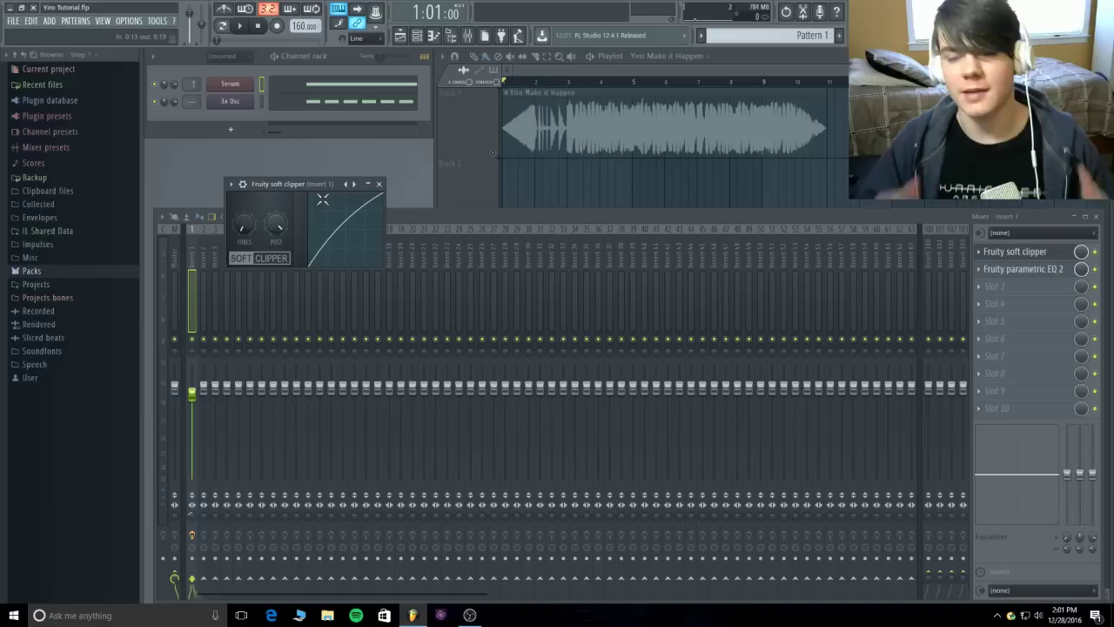
click(1016, 251)
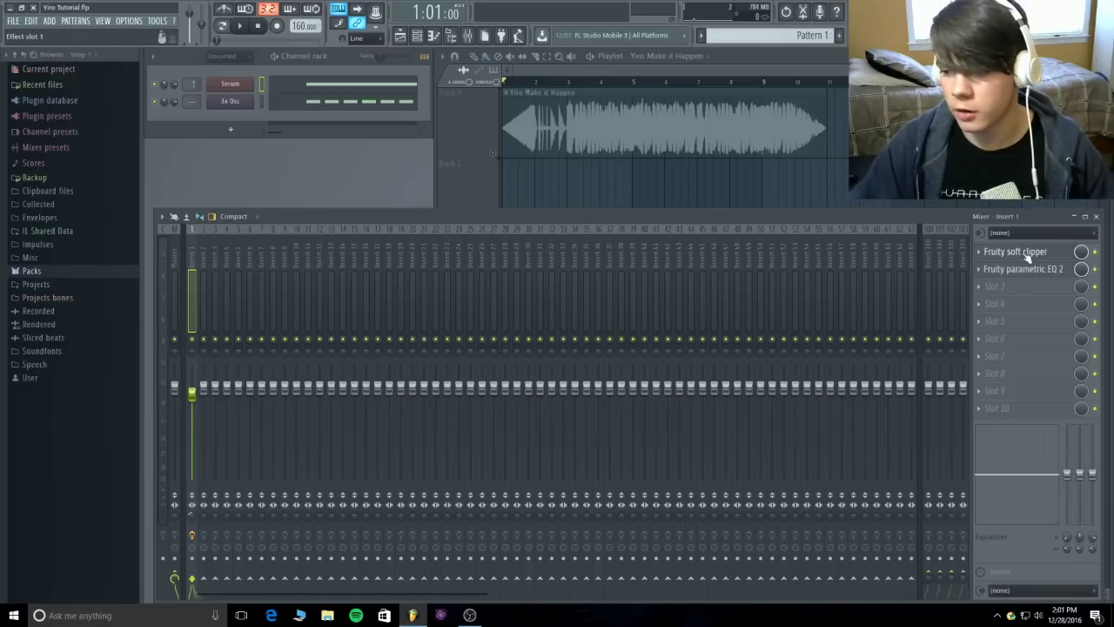
Step: Open Insert 1's Fruity parametric EQ 2, then play and stop the song from the playlist
click(1026, 269)
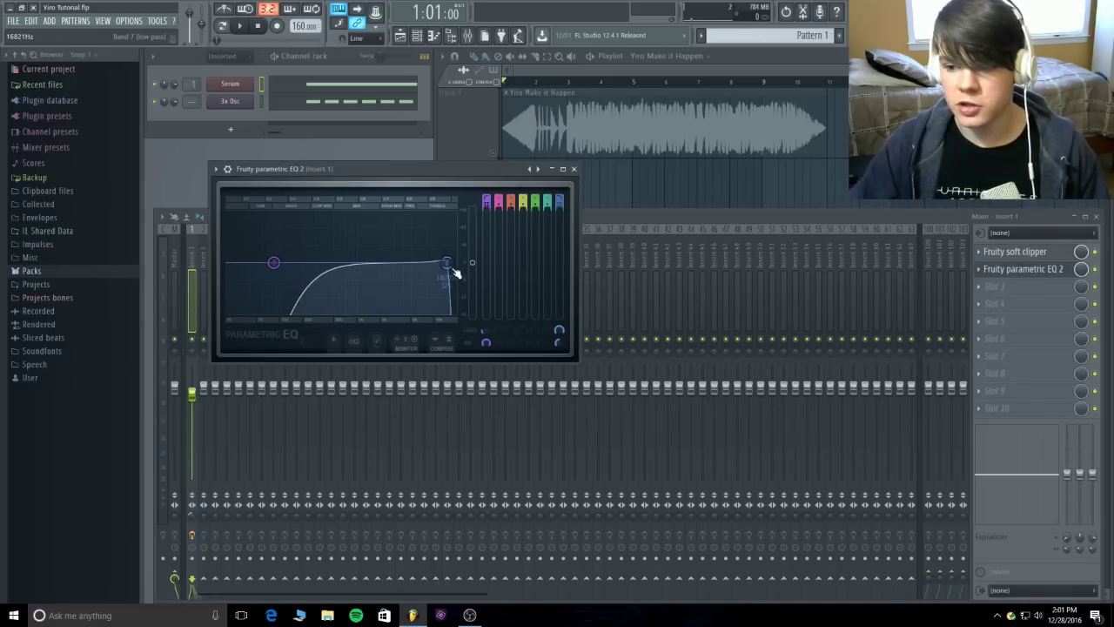
click(723, 53)
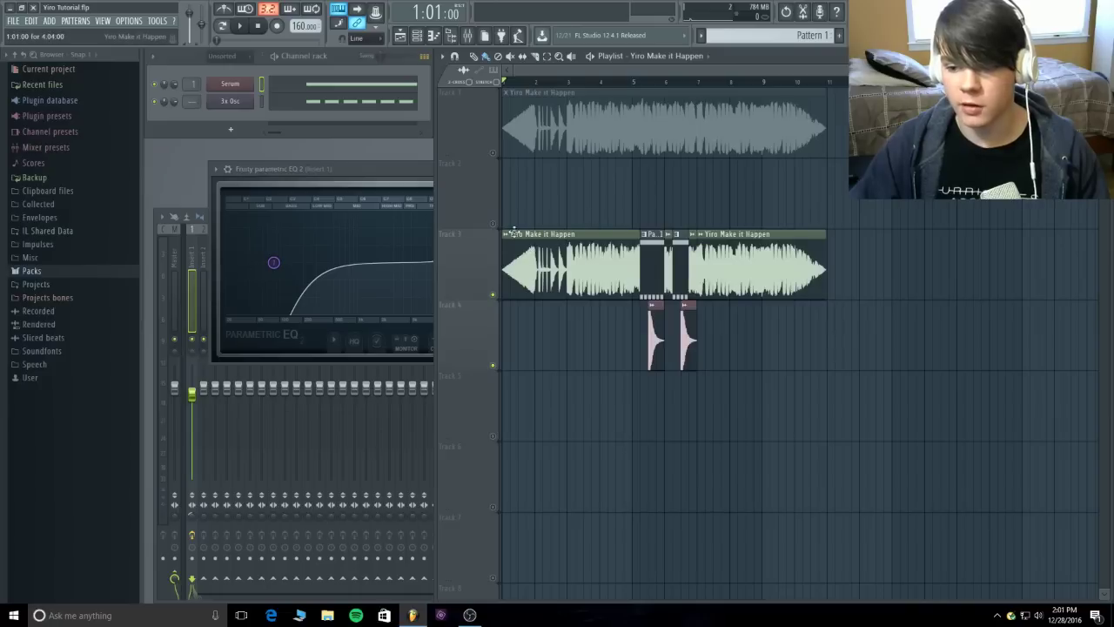
click(247, 26)
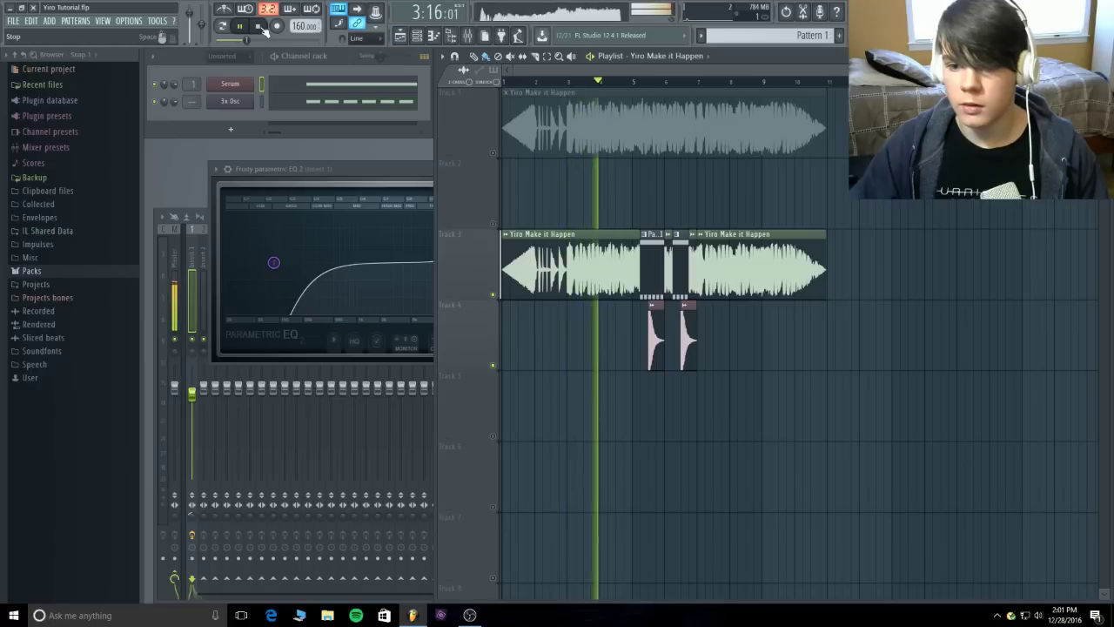
key(space)
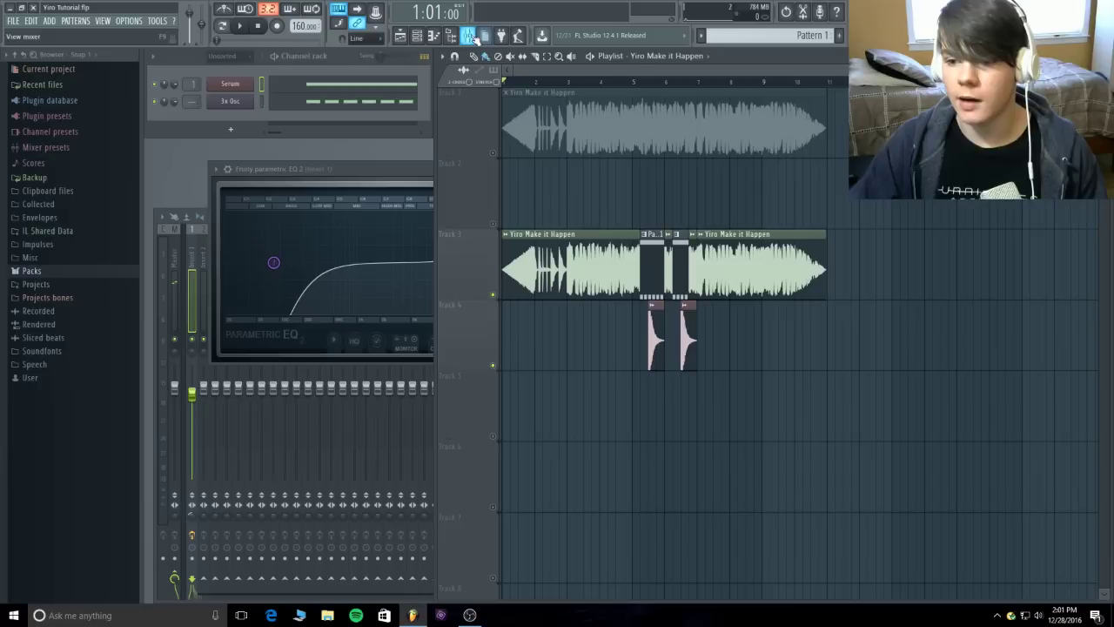
Step: Review and close the parametric EQ 2, then reopen Serum for the bass channel over the mixer
click(397, 164)
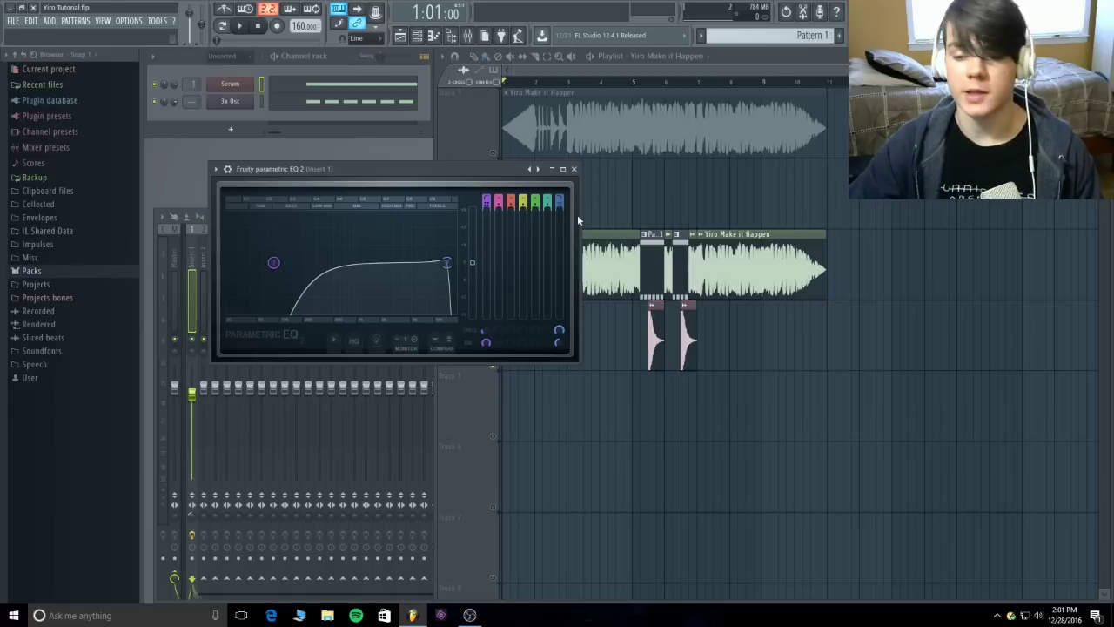
click(573, 170)
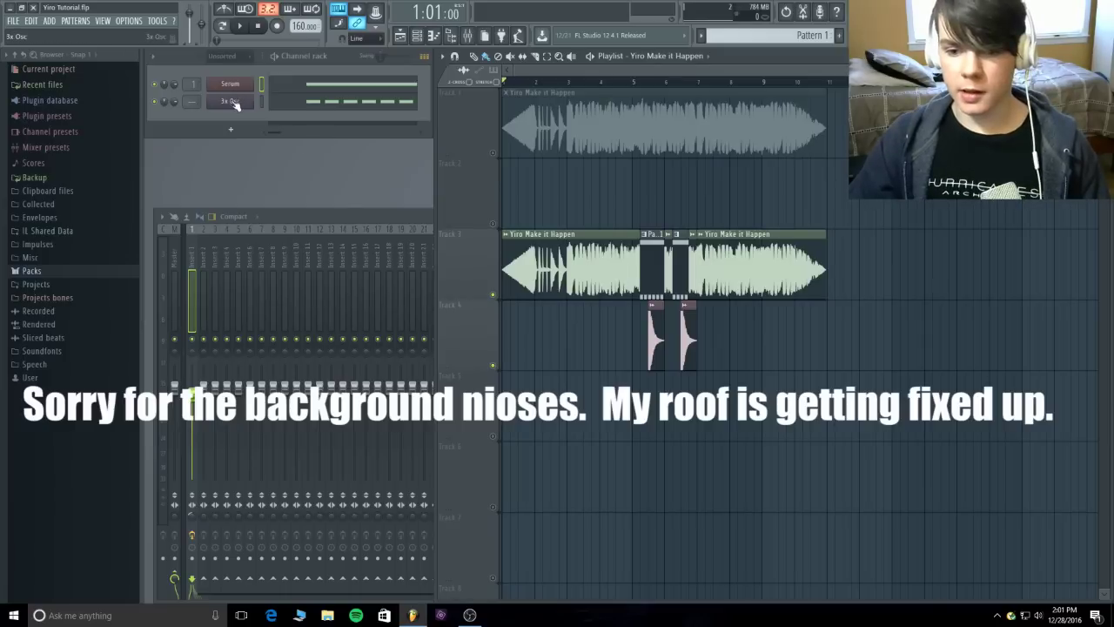
click(159, 103)
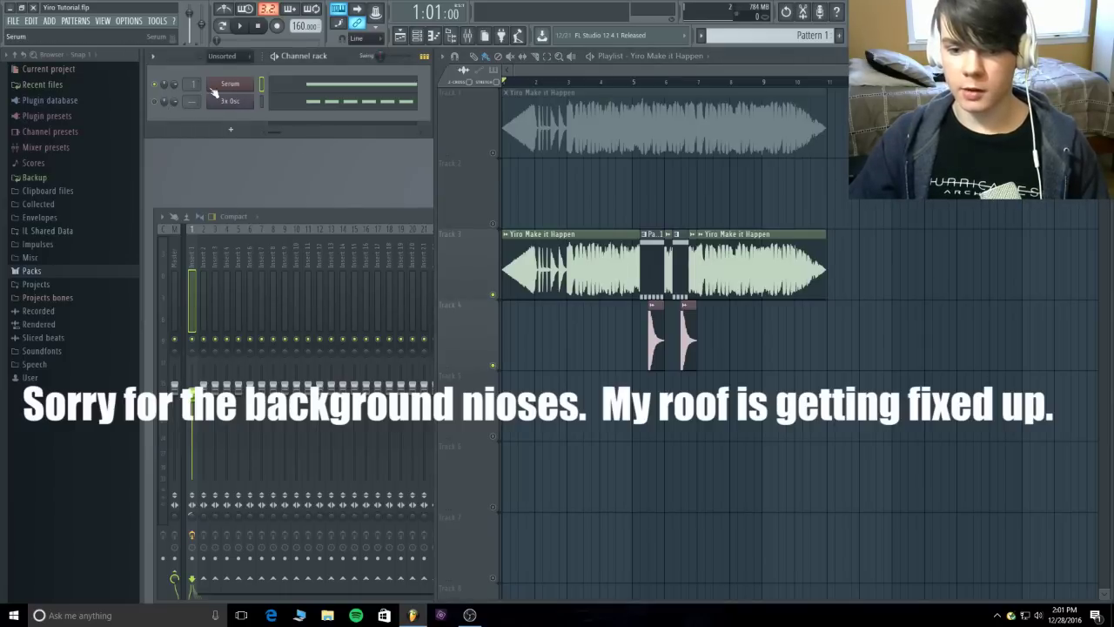
click(192, 520)
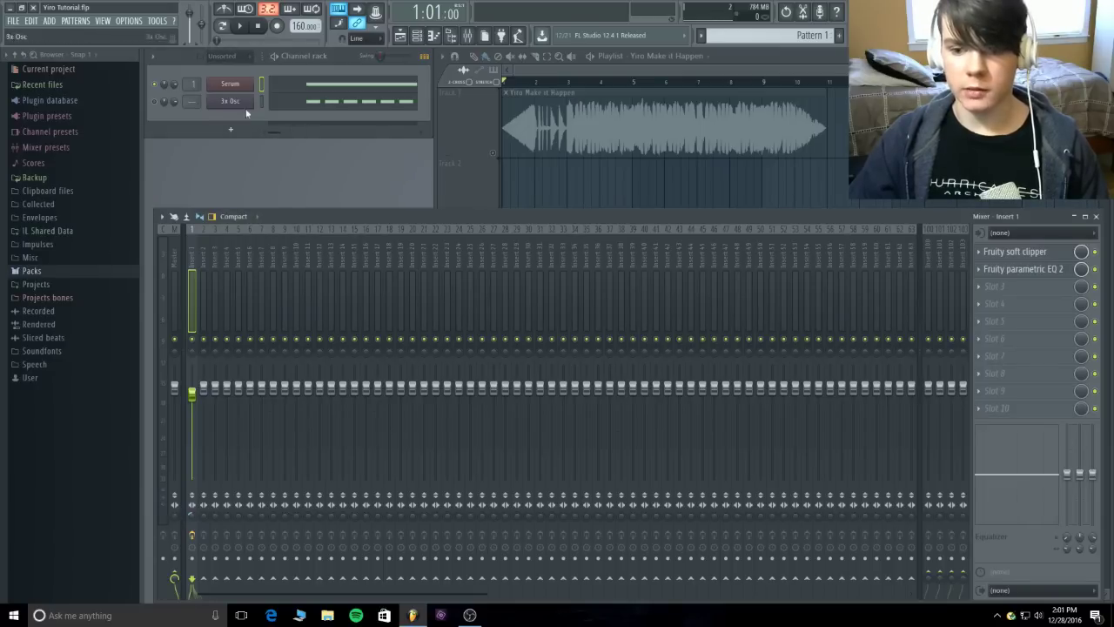
click(230, 83)
Step: Switch off Serum's OSC B, filter and noise oscillator
click(428, 170)
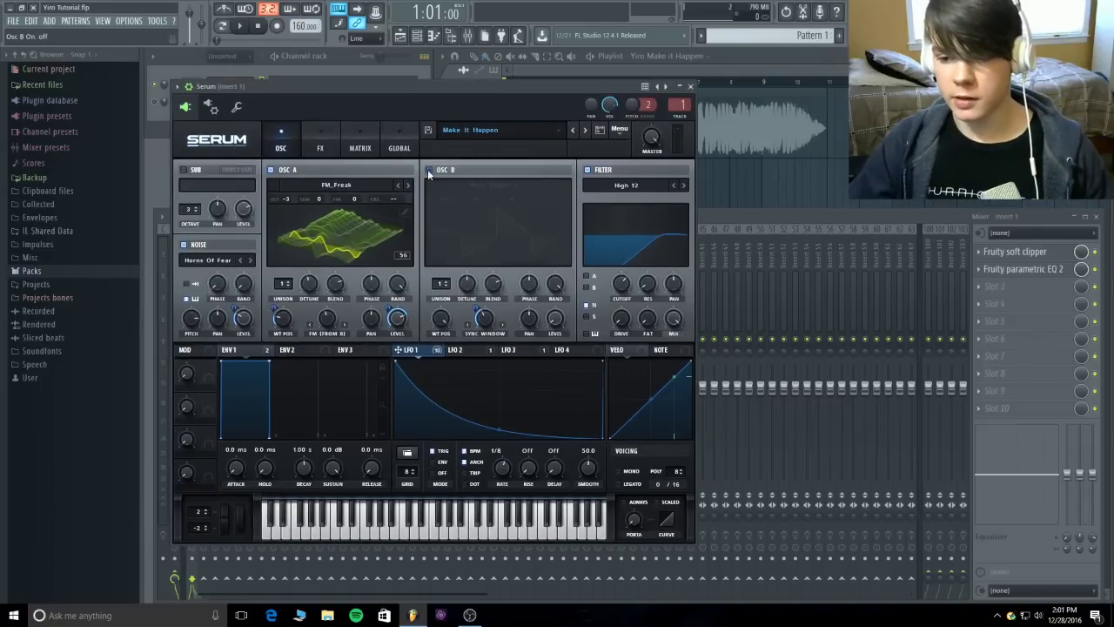
click(587, 170)
click(184, 244)
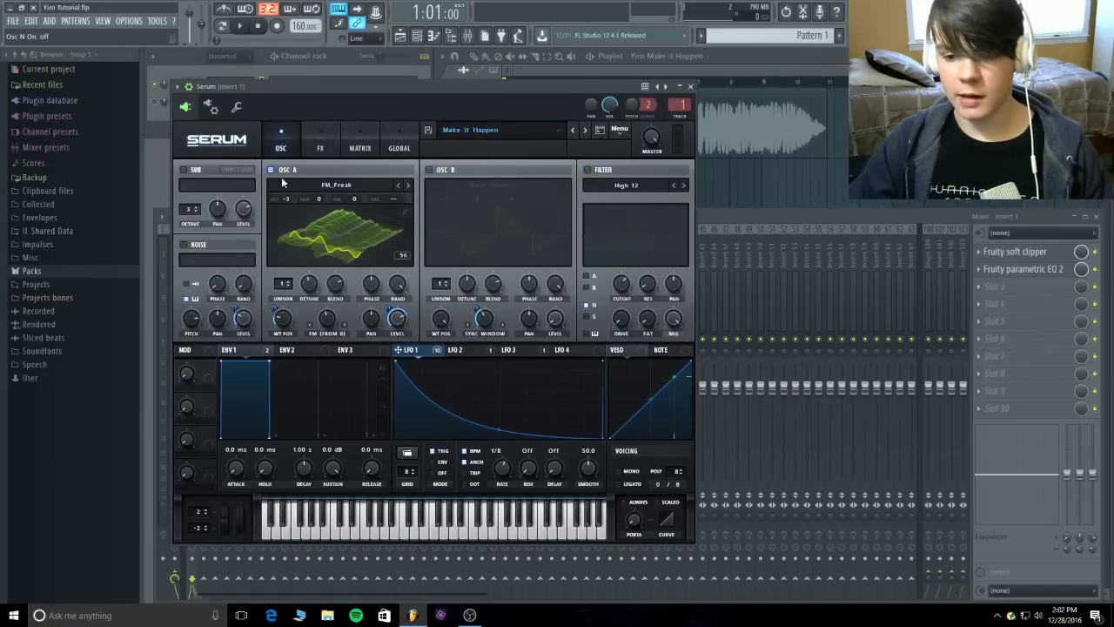
Step: Disable the EQ, Chorus, Hyper/Dimension, Compressor and Distortion effects, then play the bare oscillator
click(322, 146)
click(191, 259)
click(190, 242)
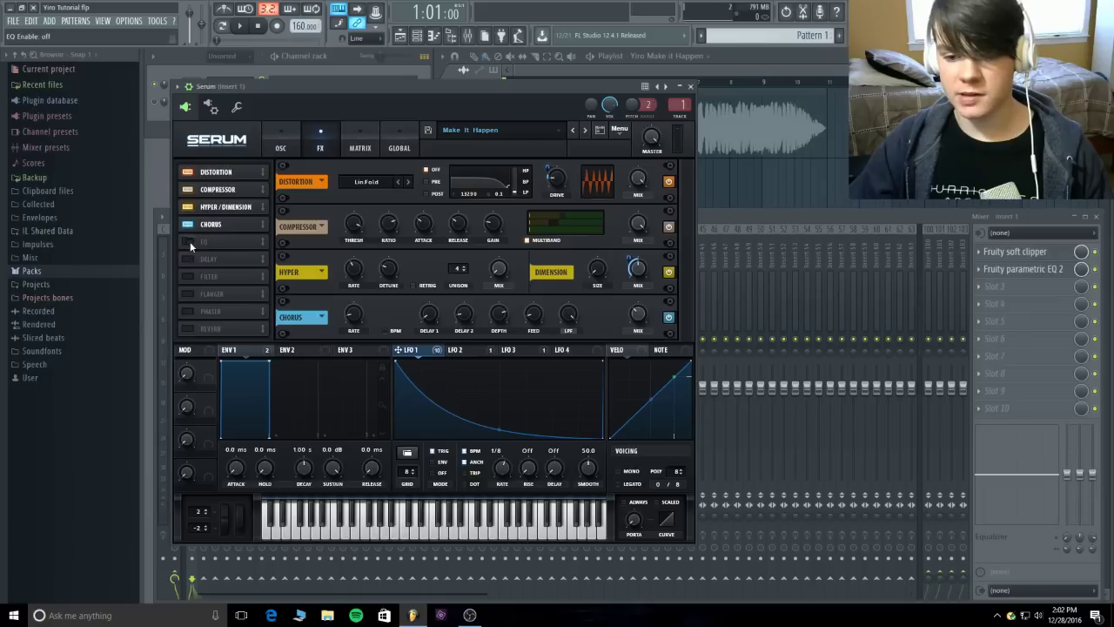
click(189, 224)
click(192, 207)
click(188, 189)
click(188, 172)
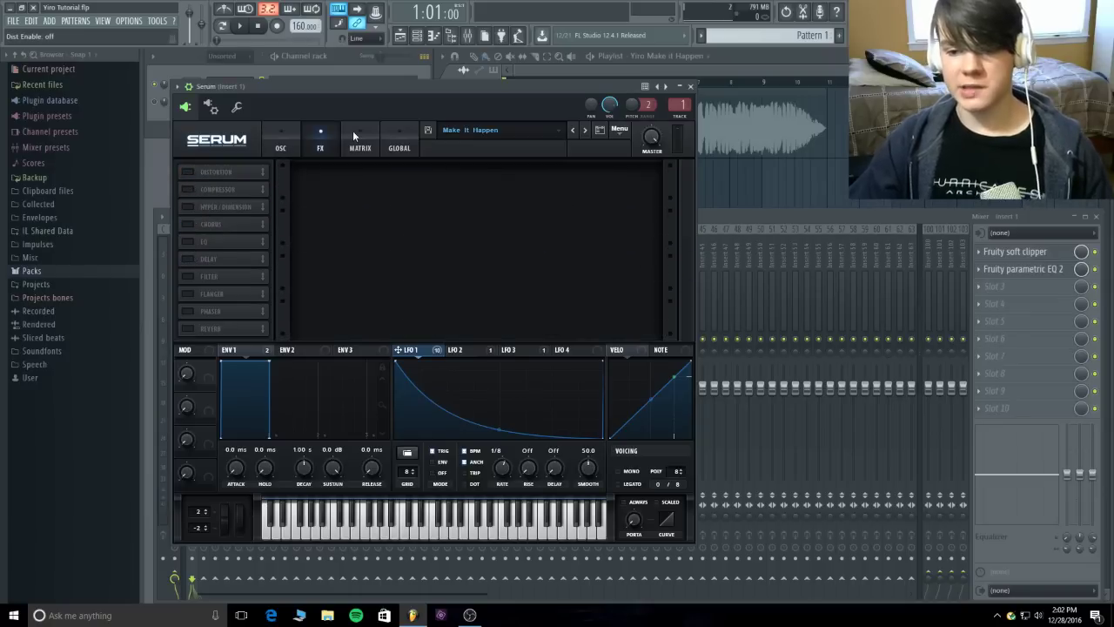
click(273, 135)
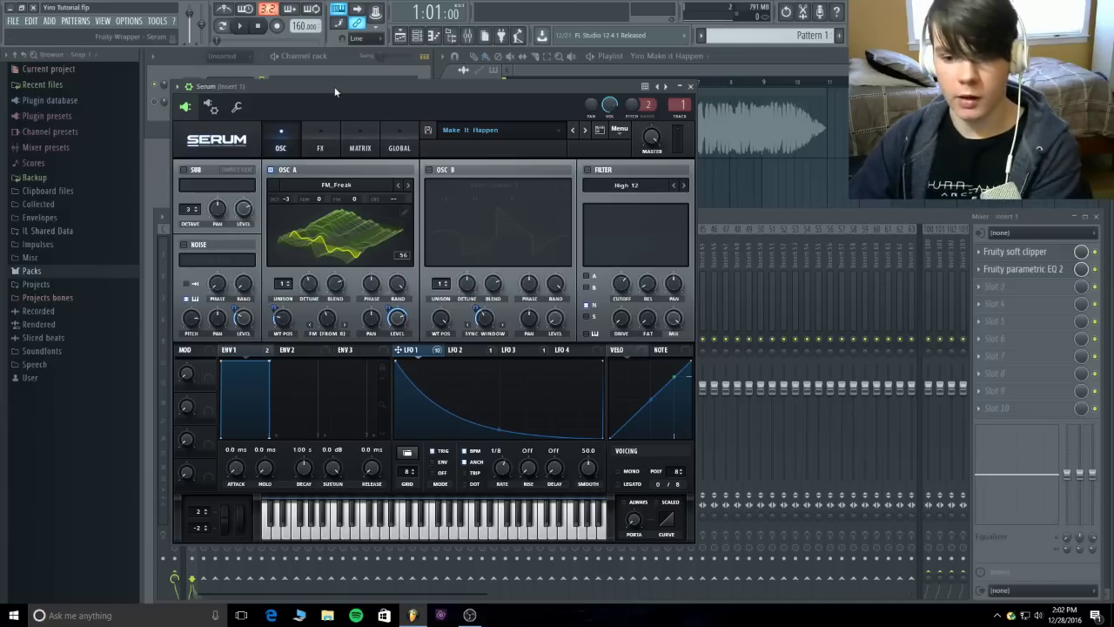
click(251, 27)
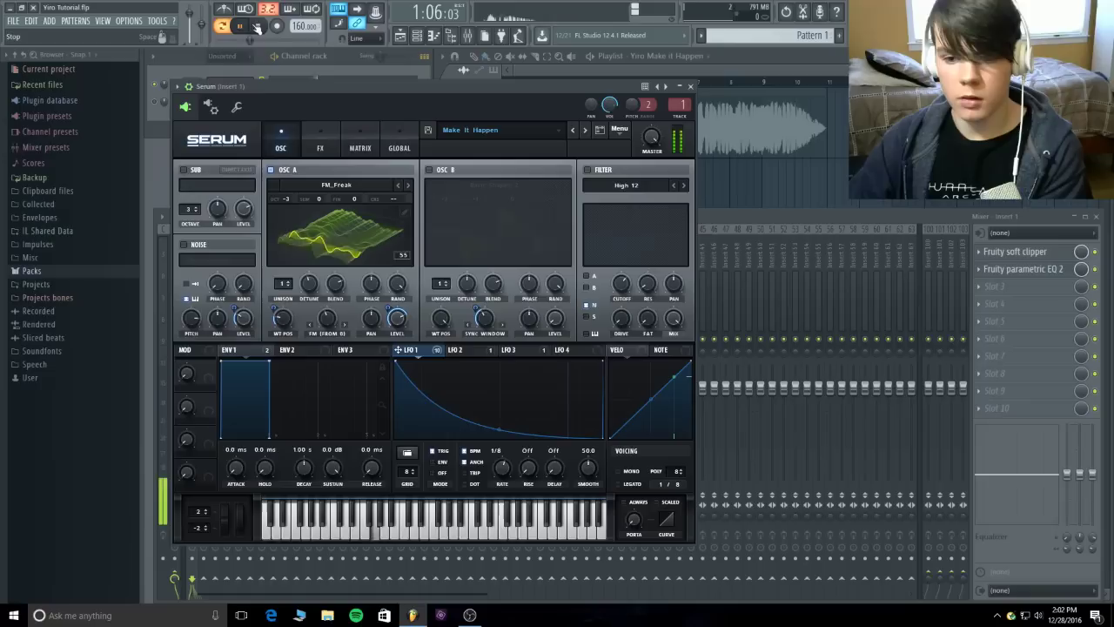
Step: Stop playback and inspect the modulation matrix along with the LFO 2 and LFO 3 shapes
click(258, 27)
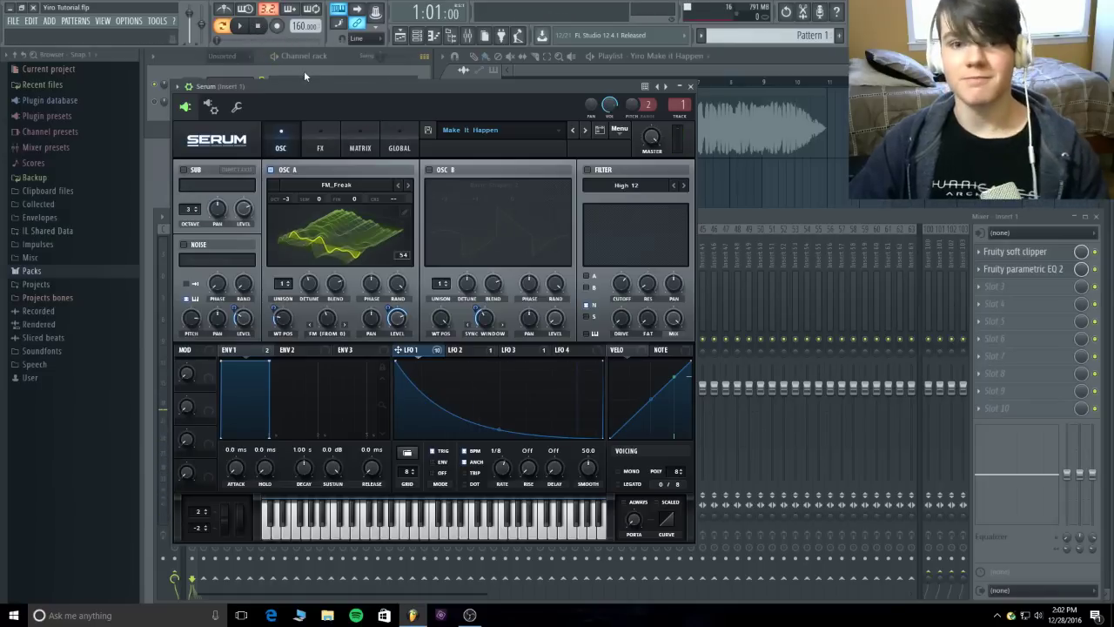
click(361, 132)
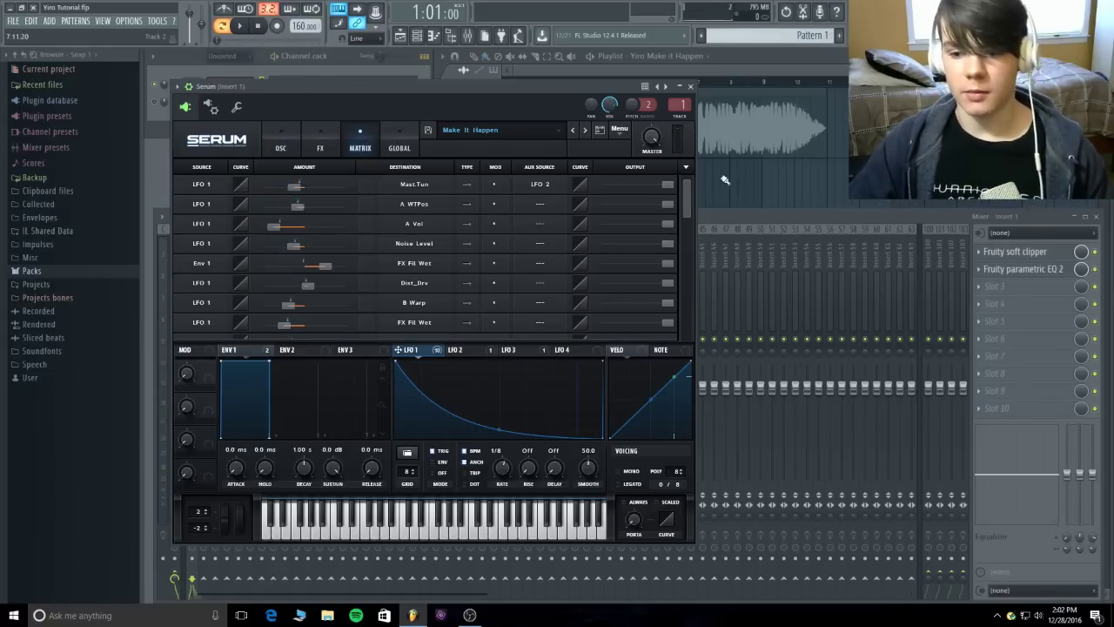
click(468, 350)
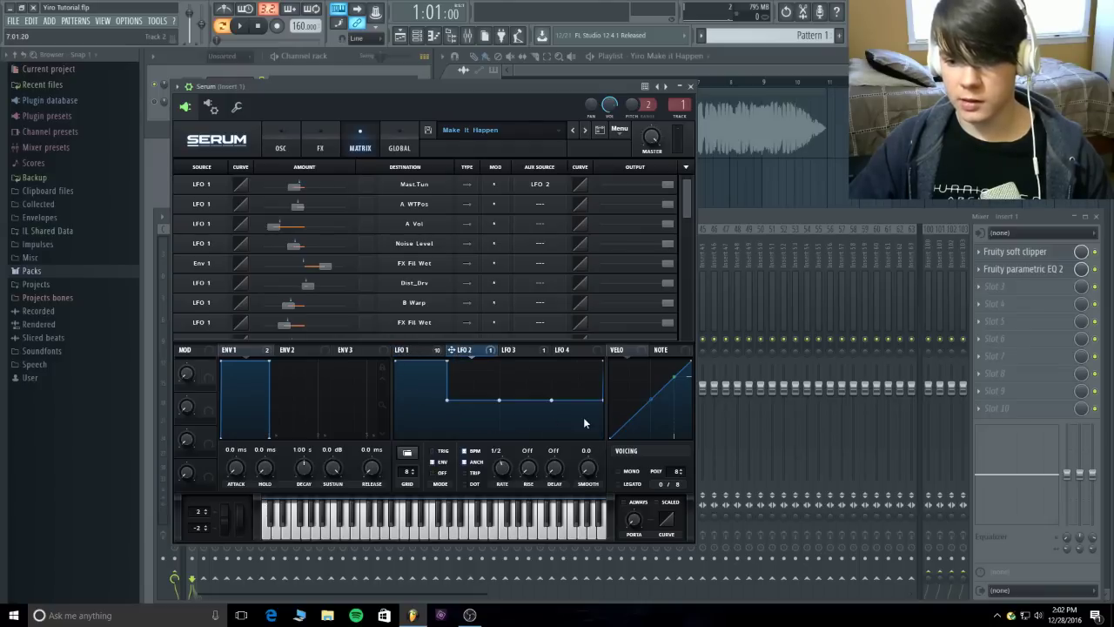
click(522, 353)
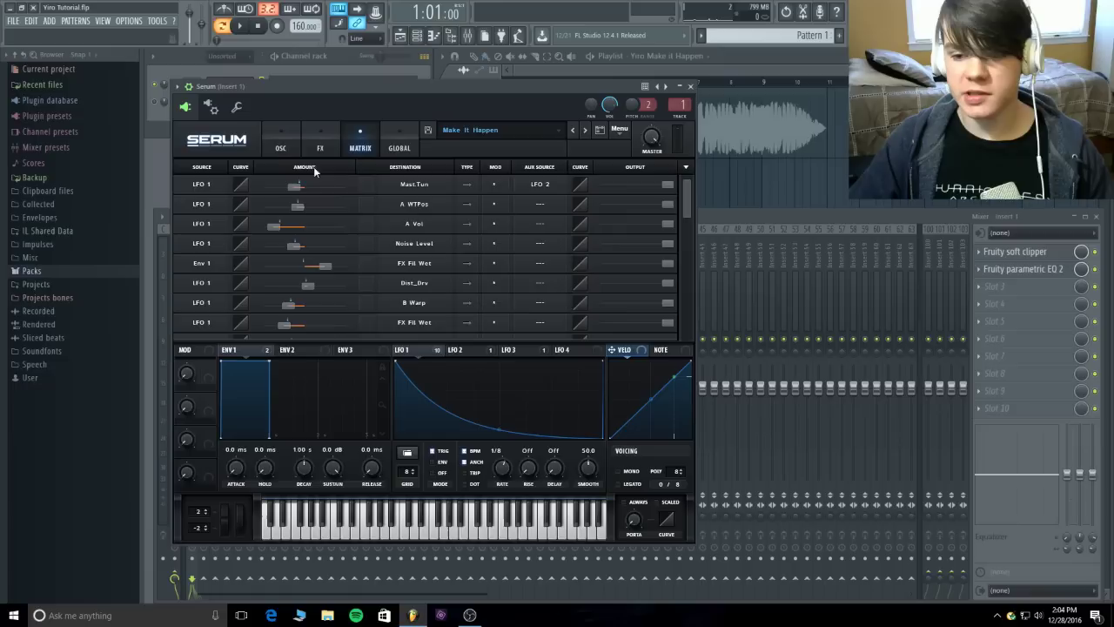
click(283, 140)
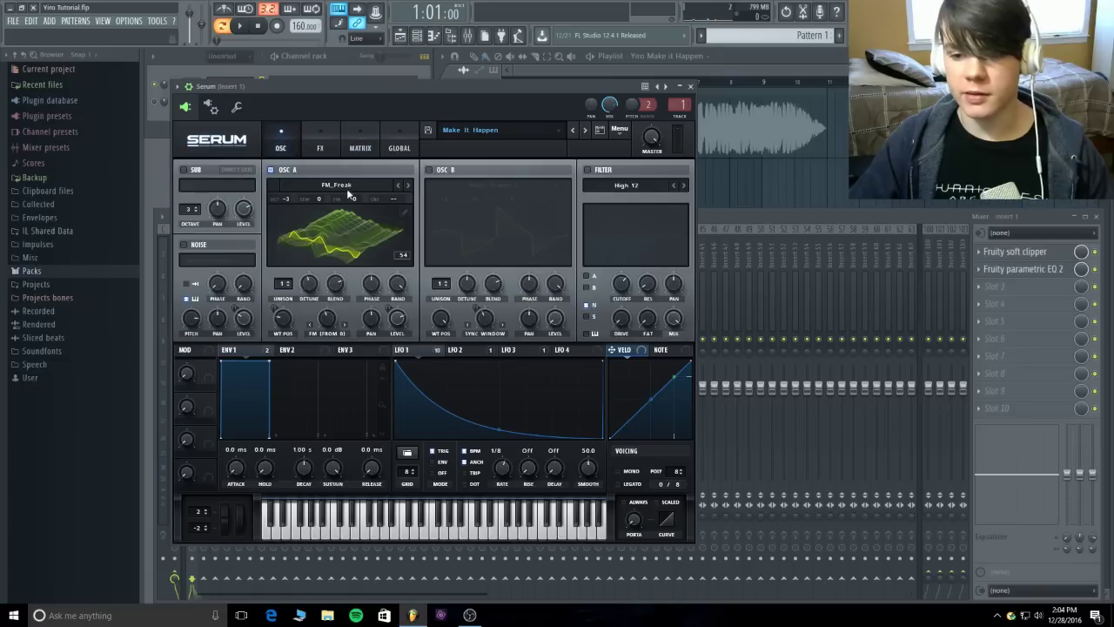
click(356, 146)
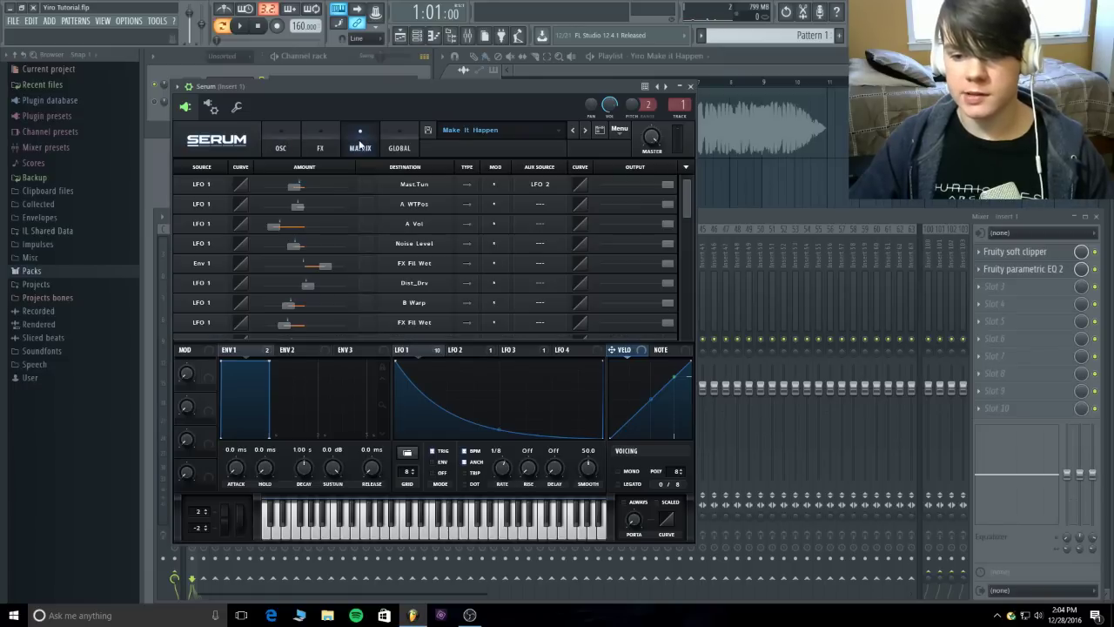
Step: Check the first routing's Mast.Tun destination menu and LFO 1 shape, then briefly play the song
click(404, 186)
mouse_move(425, 290)
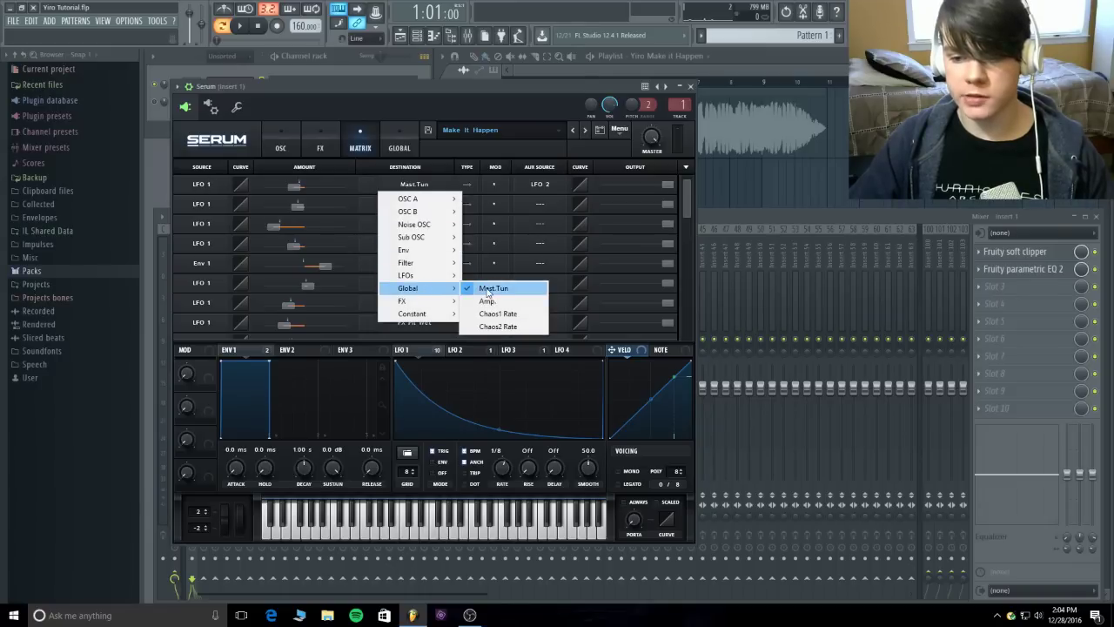
click(425, 86)
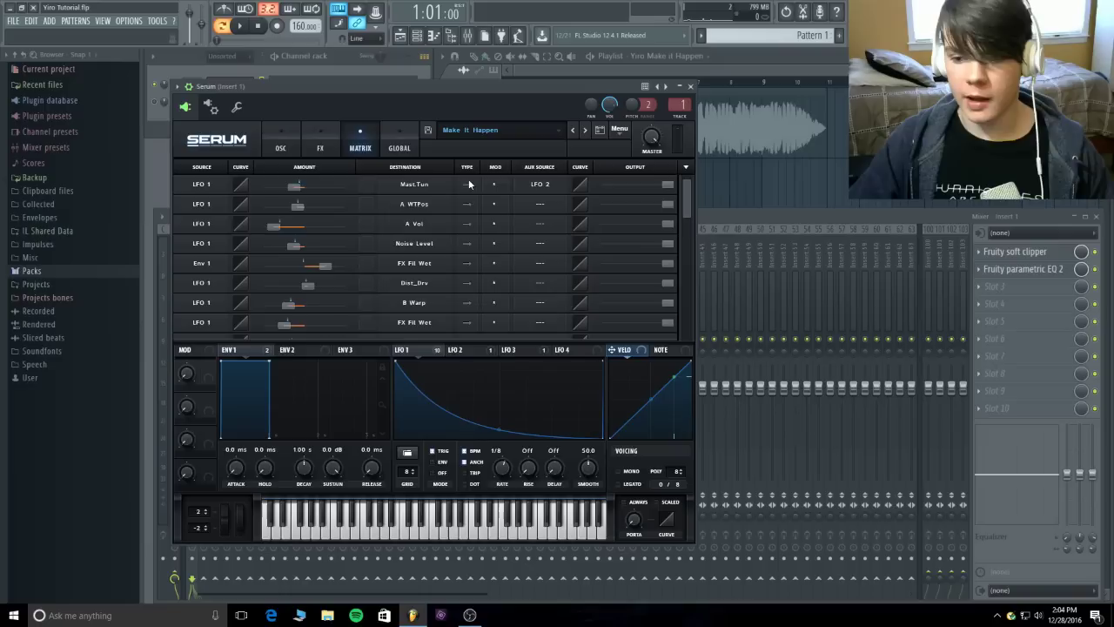
mouse_move(293, 187)
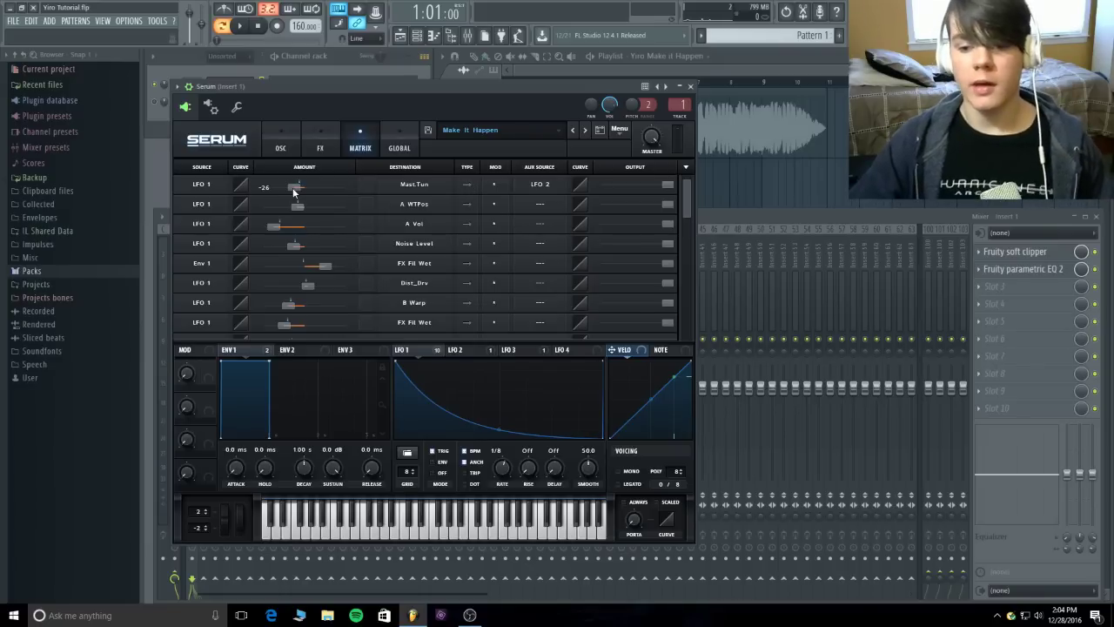
click(418, 348)
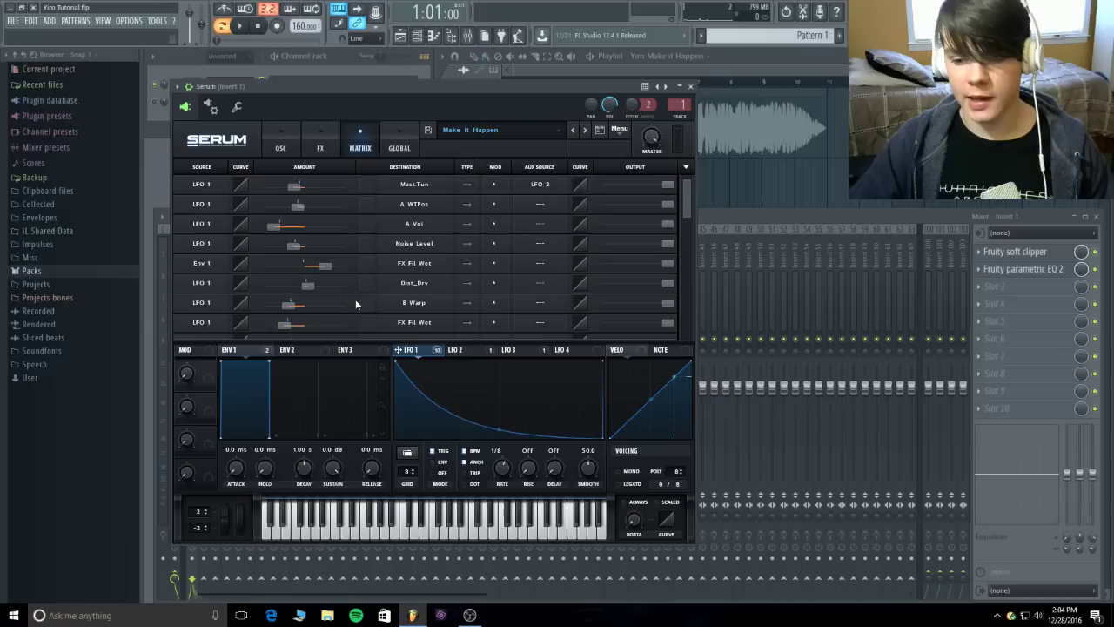
click(237, 26)
click(255, 27)
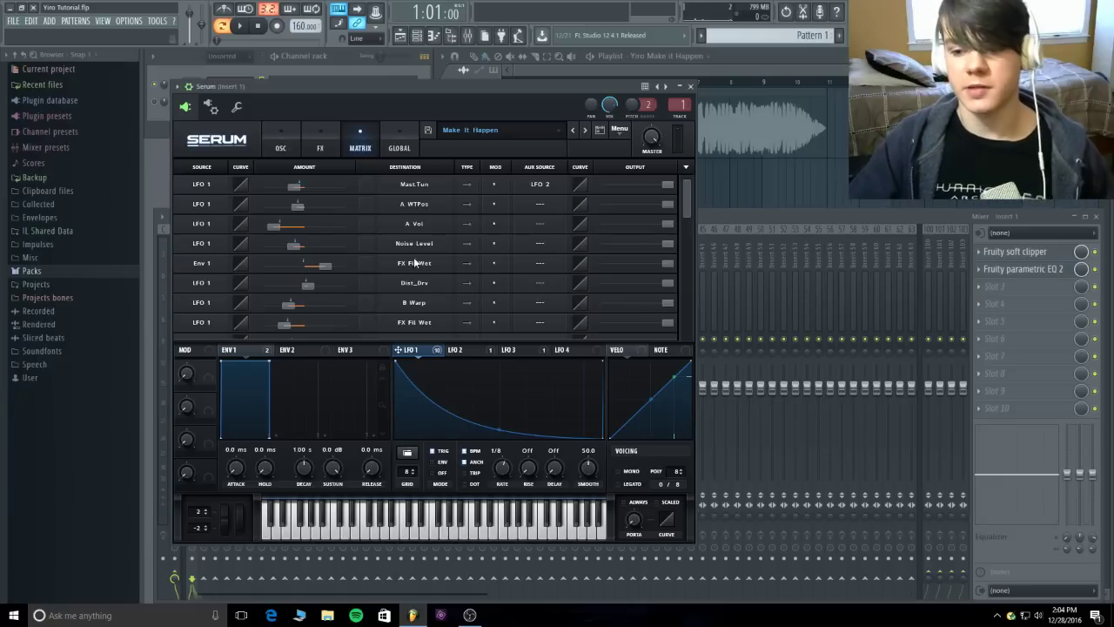
Step: Confirm LFO 2 as the first routing's aux source, compare LFO 1 and 2 shapes, and audition
click(540, 184)
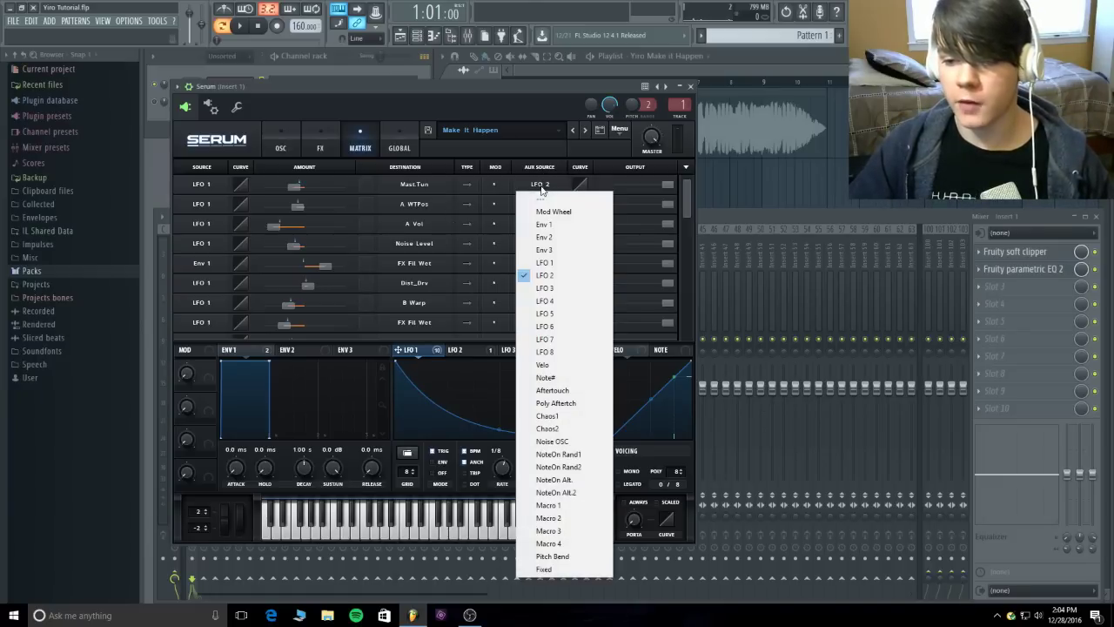
click(539, 275)
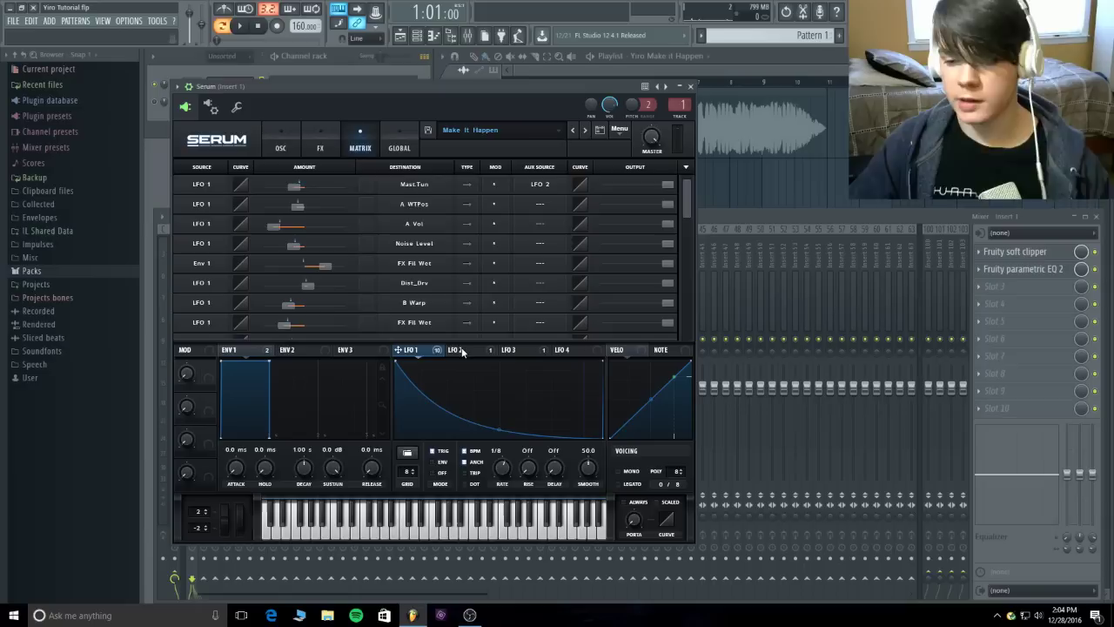
click(462, 351)
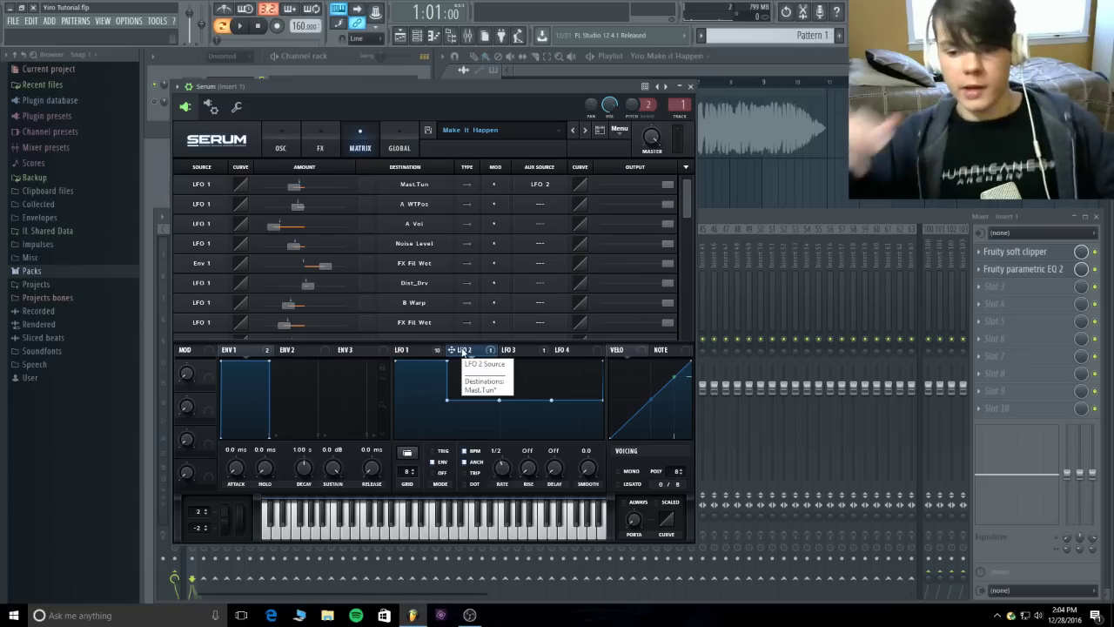
click(420, 350)
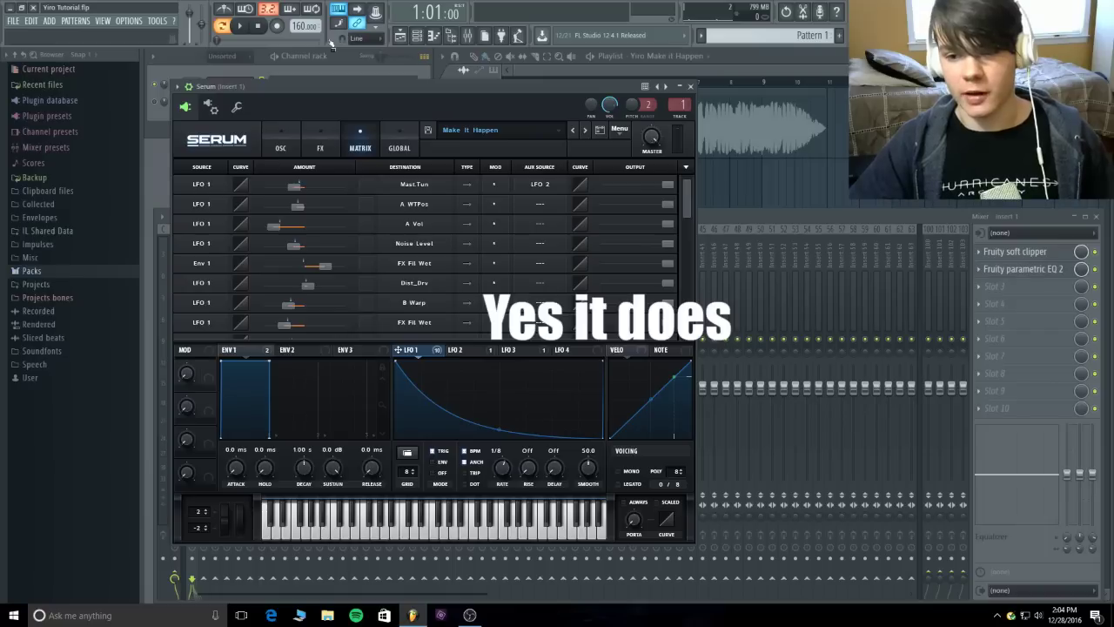
click(243, 27)
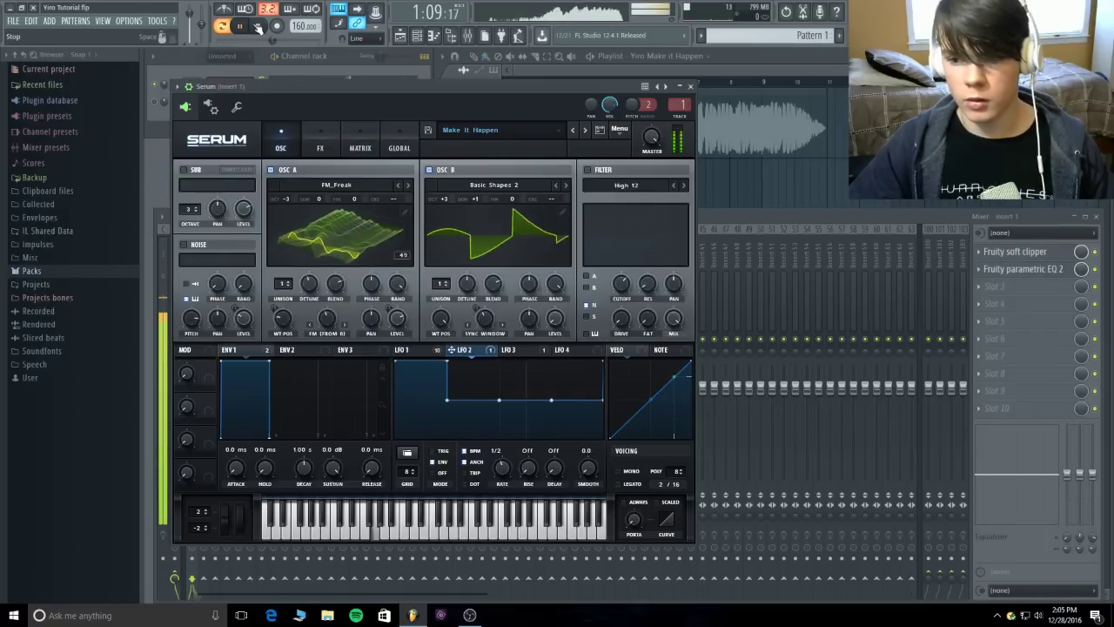
click(257, 27)
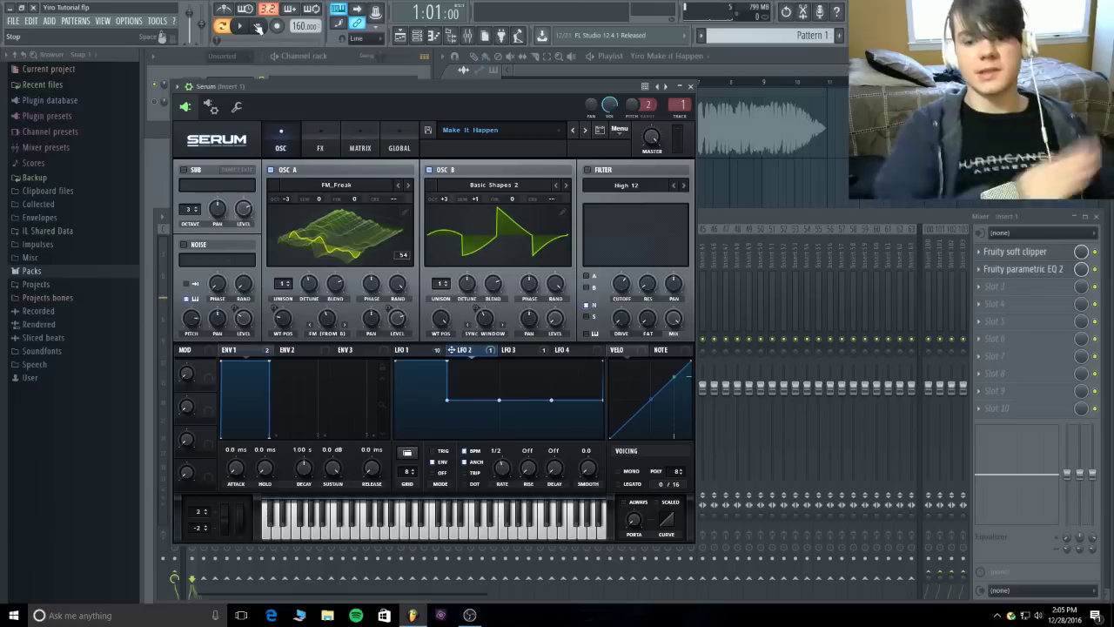
Step: Switch off OSC B and lower the LFO 1 to Mast.Tun routing output to 51
click(428, 170)
click(355, 141)
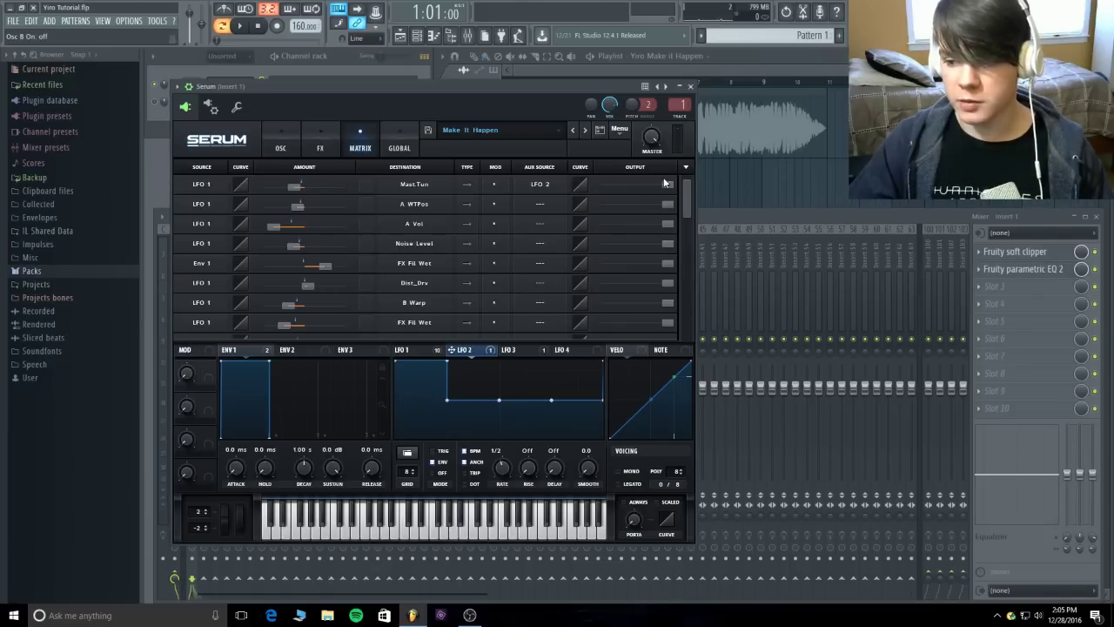
drag(667, 183, 879, 215)
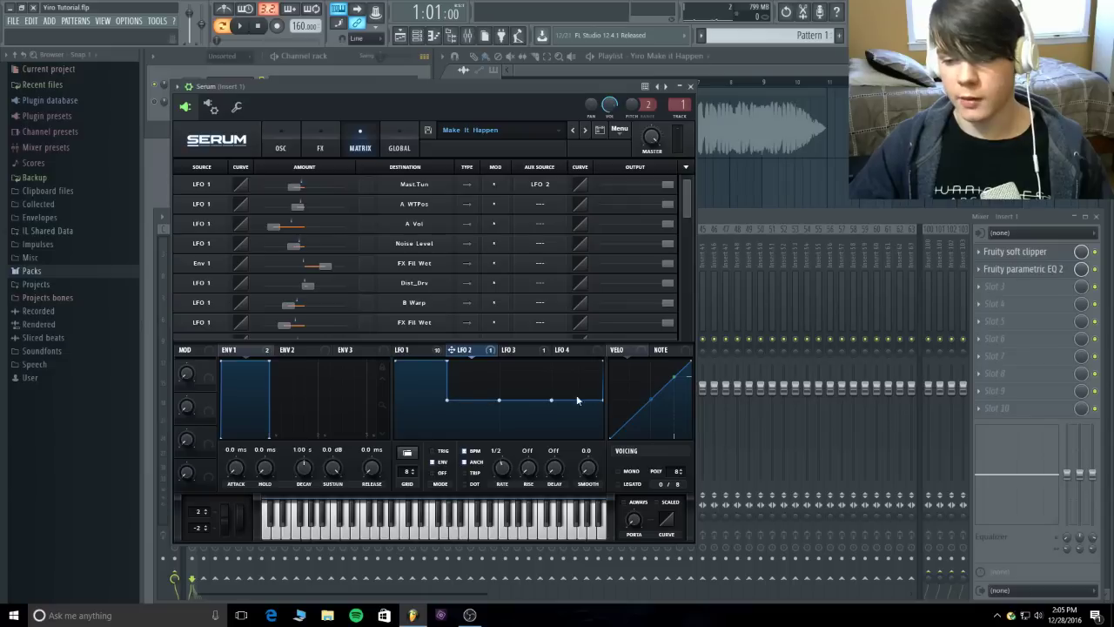
Step: Inspect the LFO 1 and LFO 3 shapes in Serum
click(401, 349)
scroll(417, 265, down, 7)
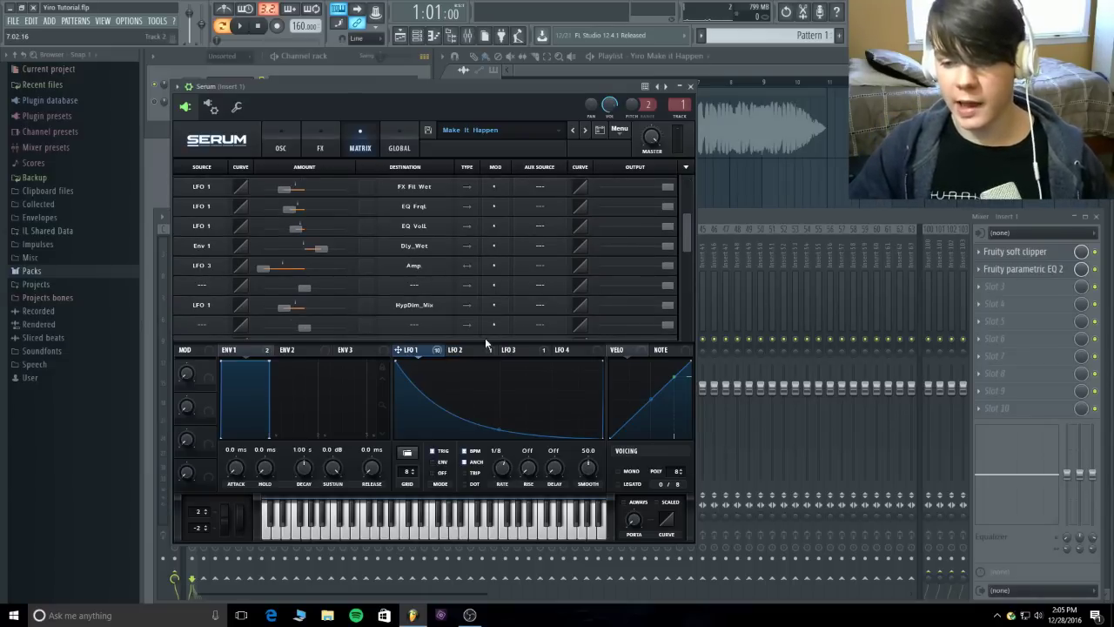
click(513, 349)
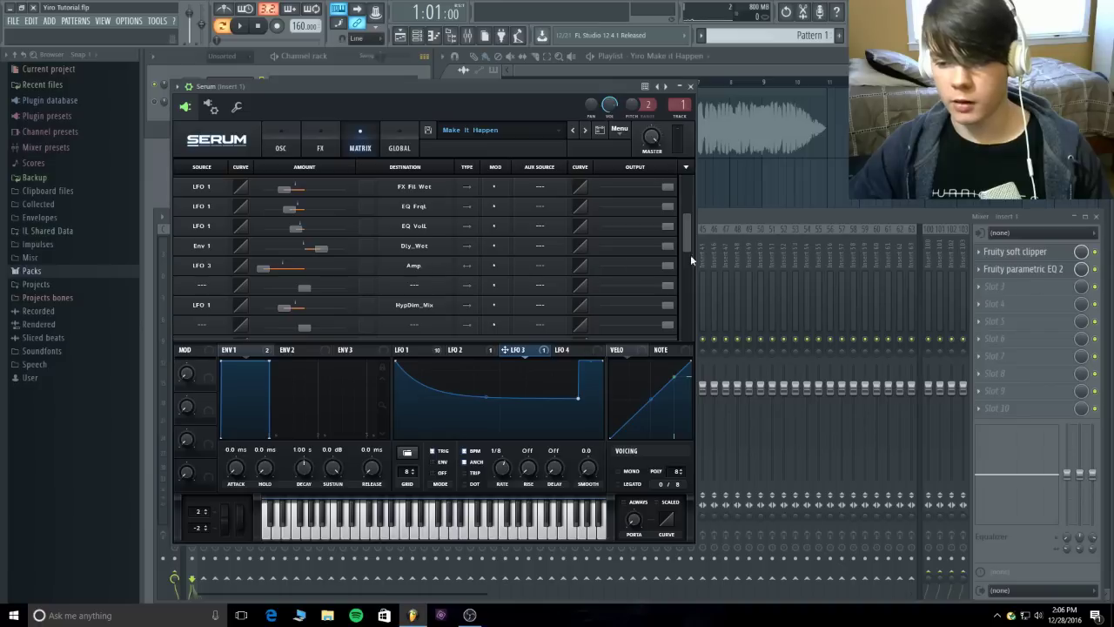
Step: Cycle through the OSC, FX and MATRIX tabs, then audition the patch with short plays
click(281, 135)
click(319, 135)
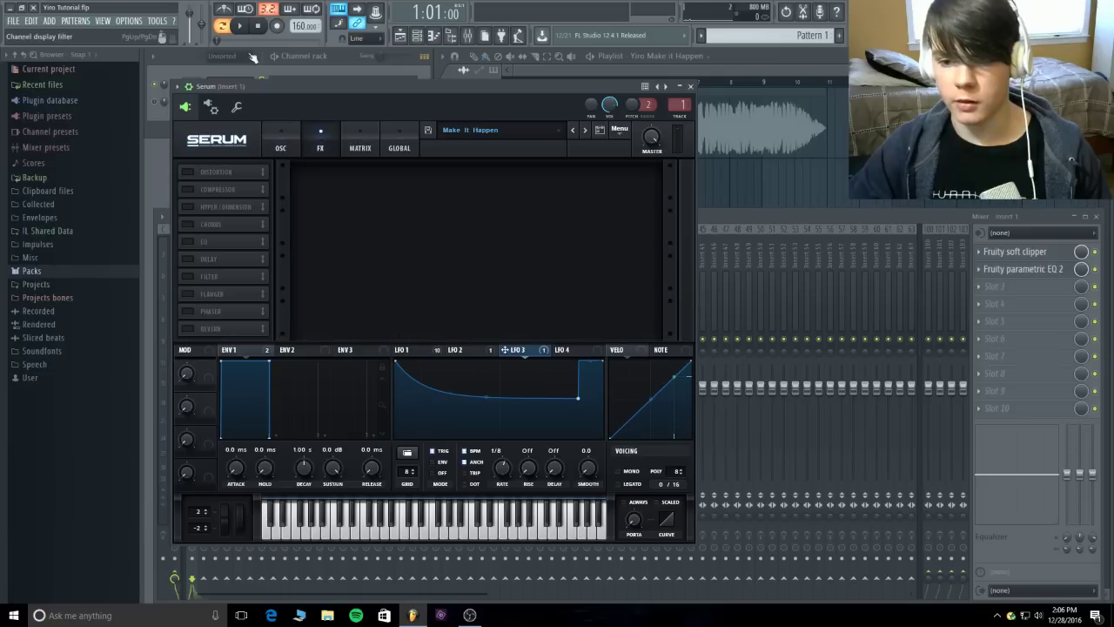
click(362, 135)
click(239, 25)
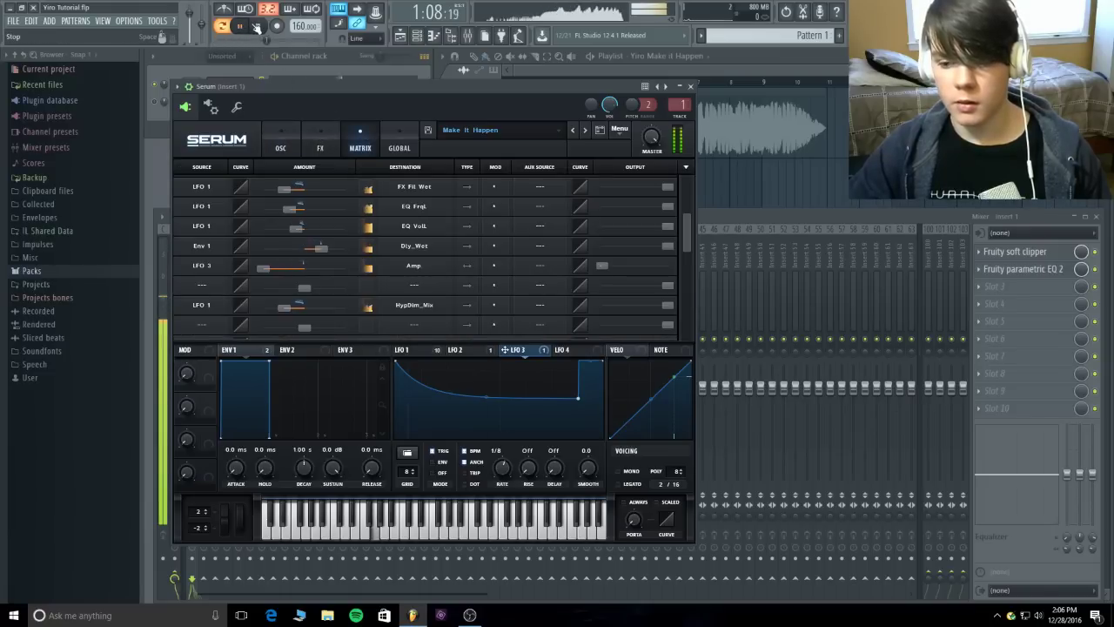
click(257, 26)
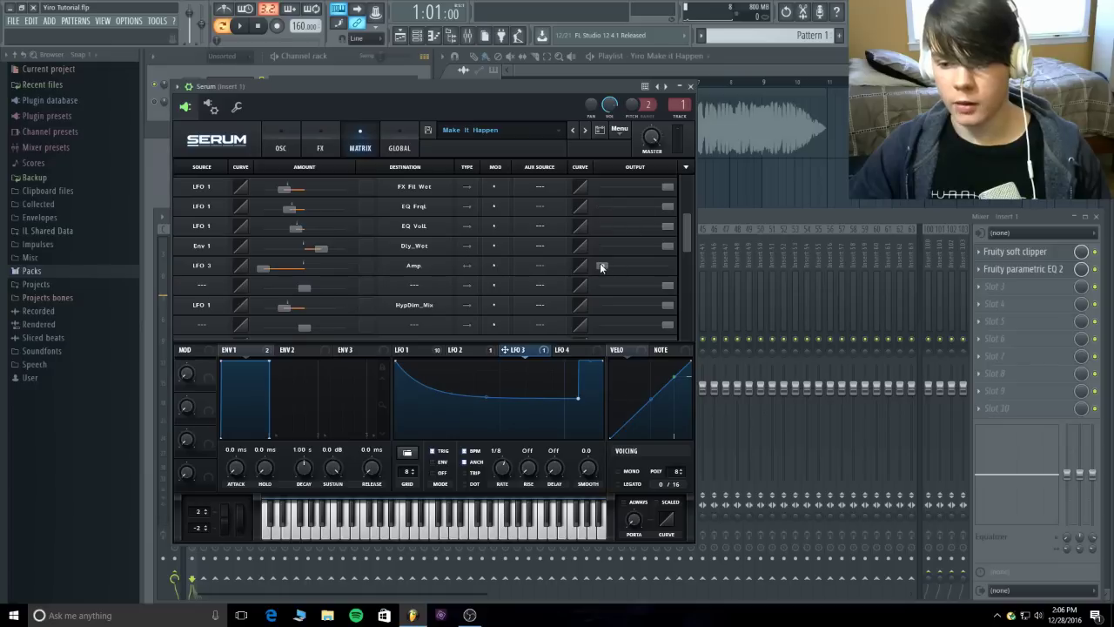
click(242, 27)
click(260, 26)
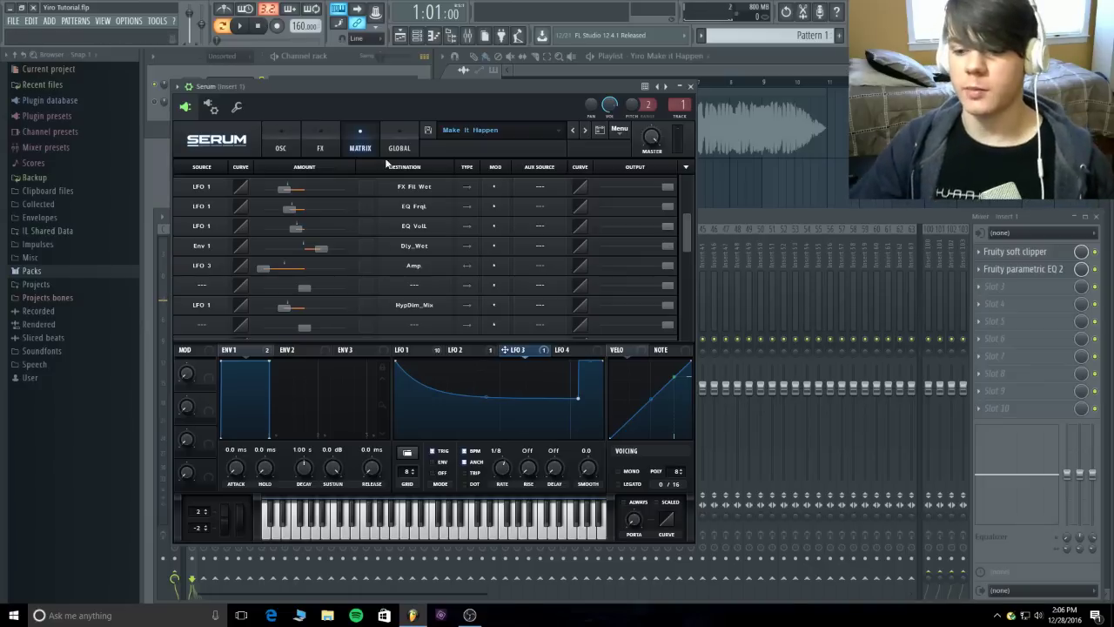
Step: Back on the oscillator page, move Osc A's wavetable position to 61 and preview the song
click(280, 143)
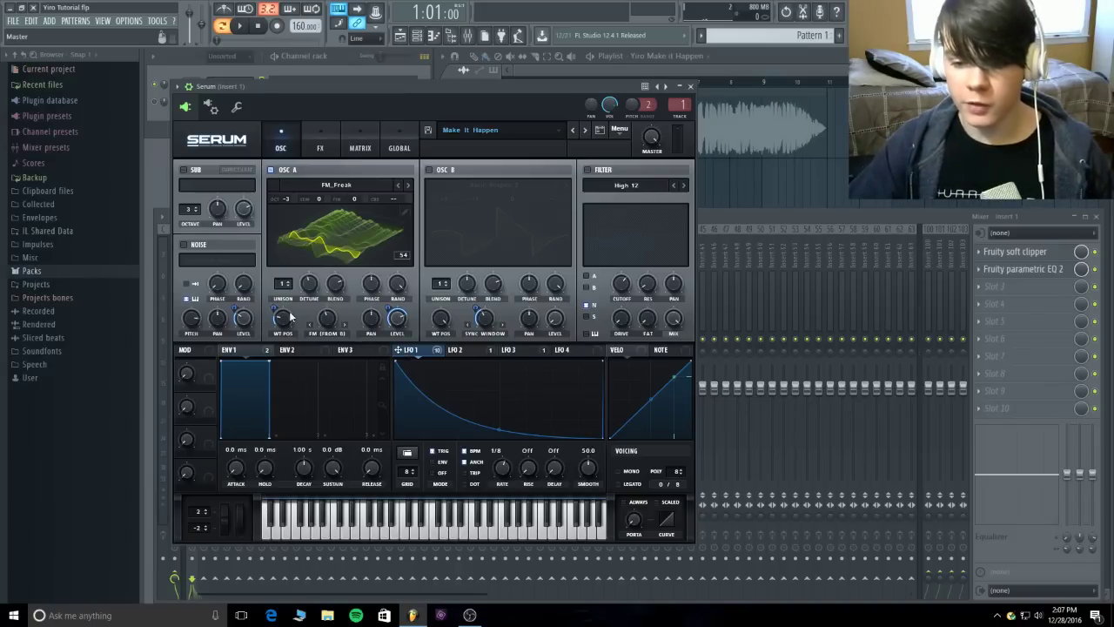
scroll(290, 322, up, 2)
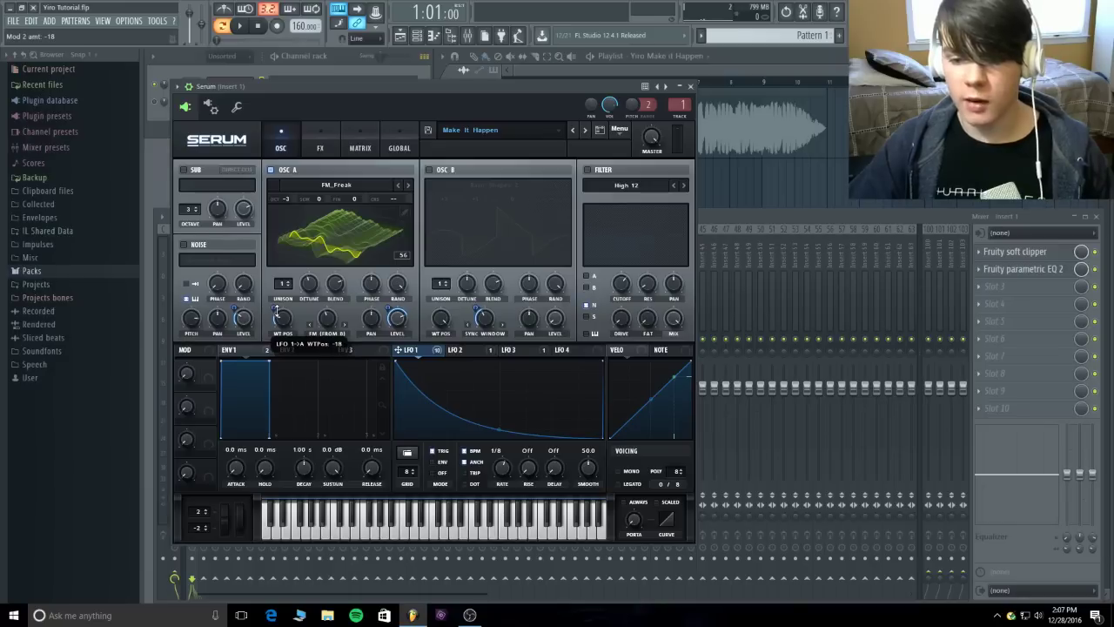
click(240, 26)
click(271, 26)
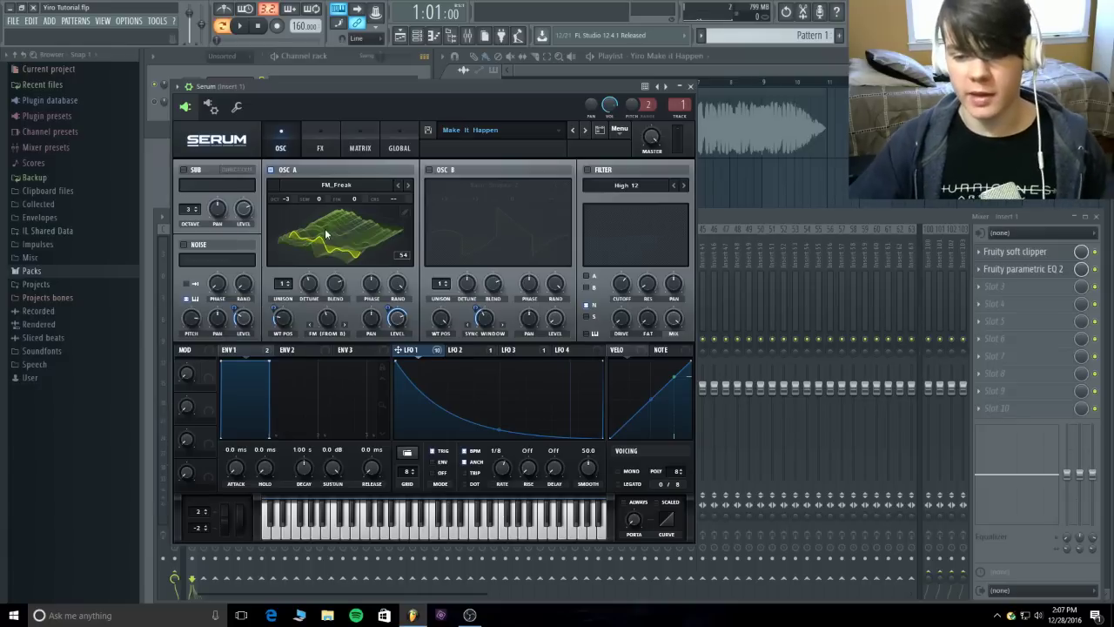
Step: Route LFO 1 to Osc A's level with a modulation amount of -75
mouse_move(330, 324)
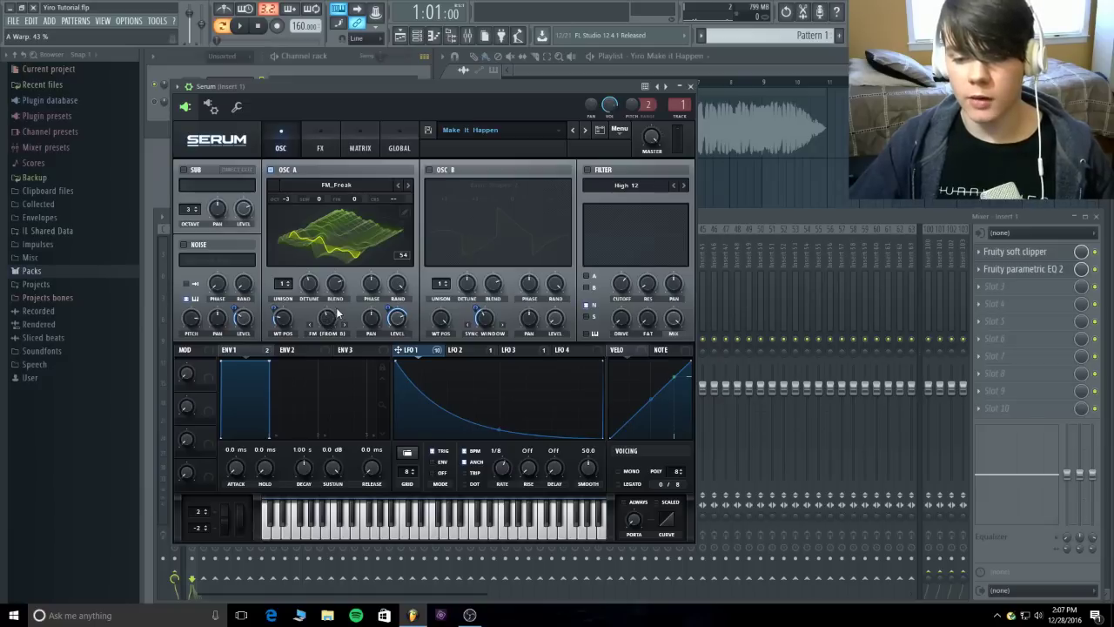
scroll(280, 337, up, 3)
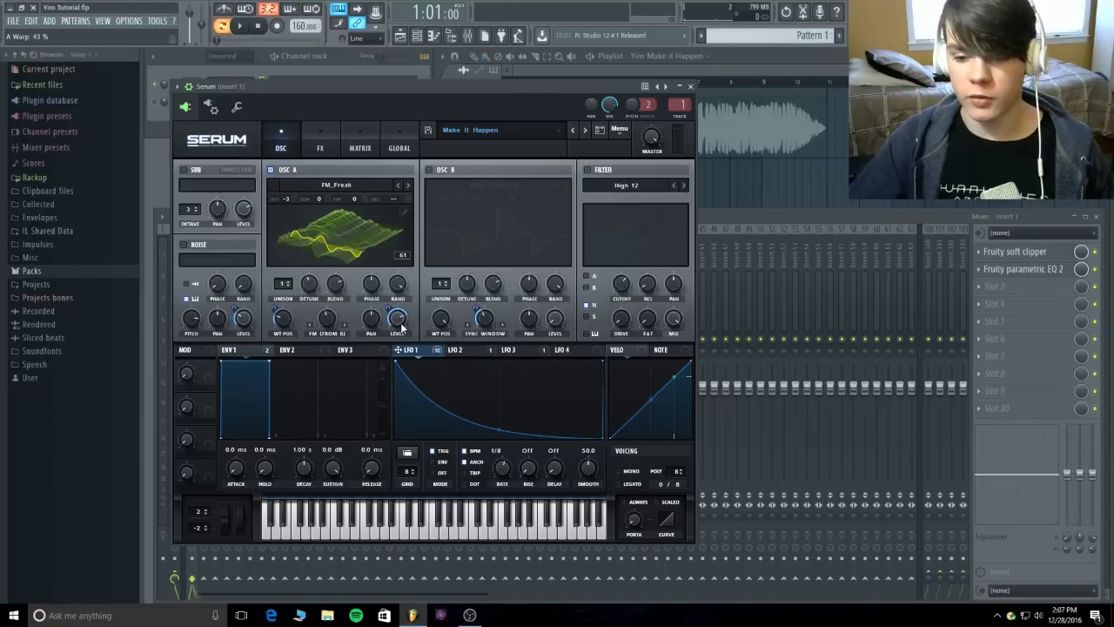
mouse_move(396, 324)
drag(396, 324, 396, 327)
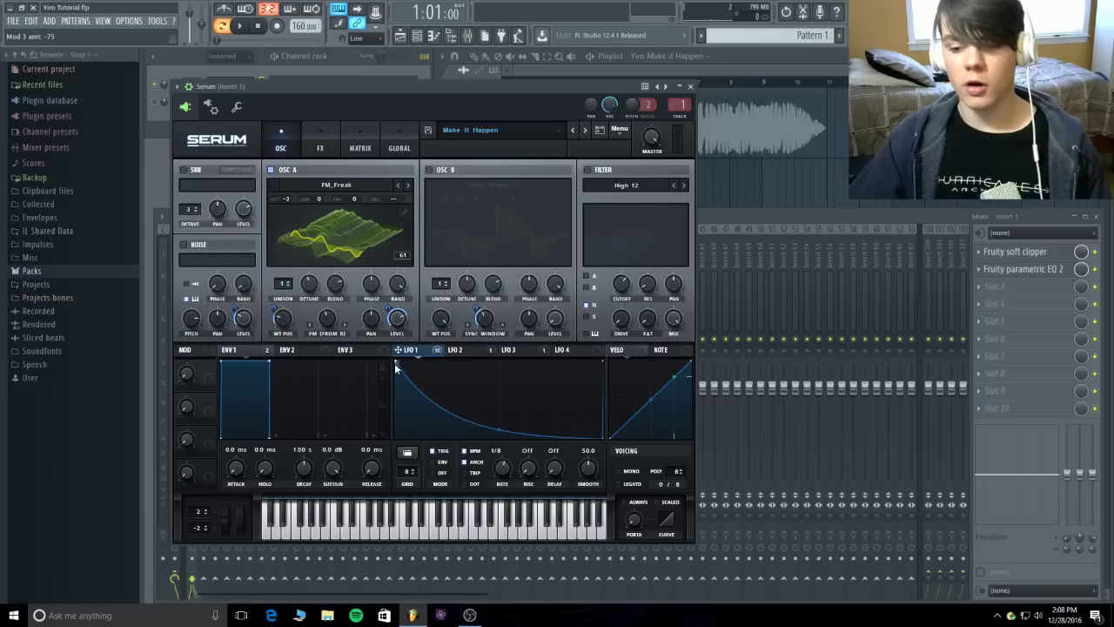
right_click(394, 355)
click(424, 333)
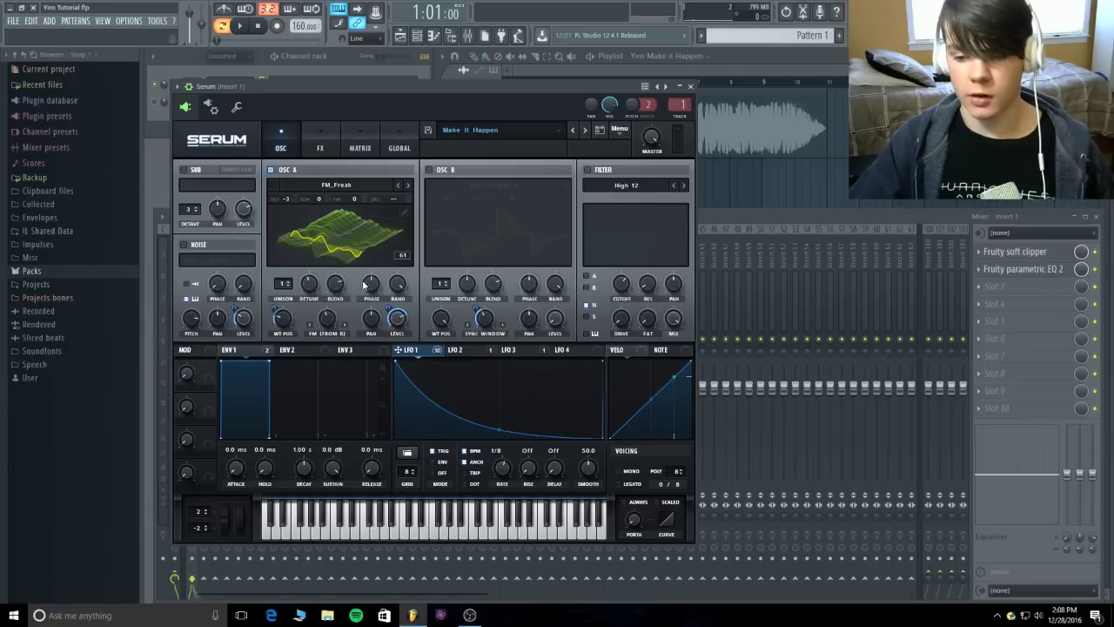
Step: Switch on Osc B, keeping its Basic Shapes 2 wavetable and flat waveform view
click(431, 170)
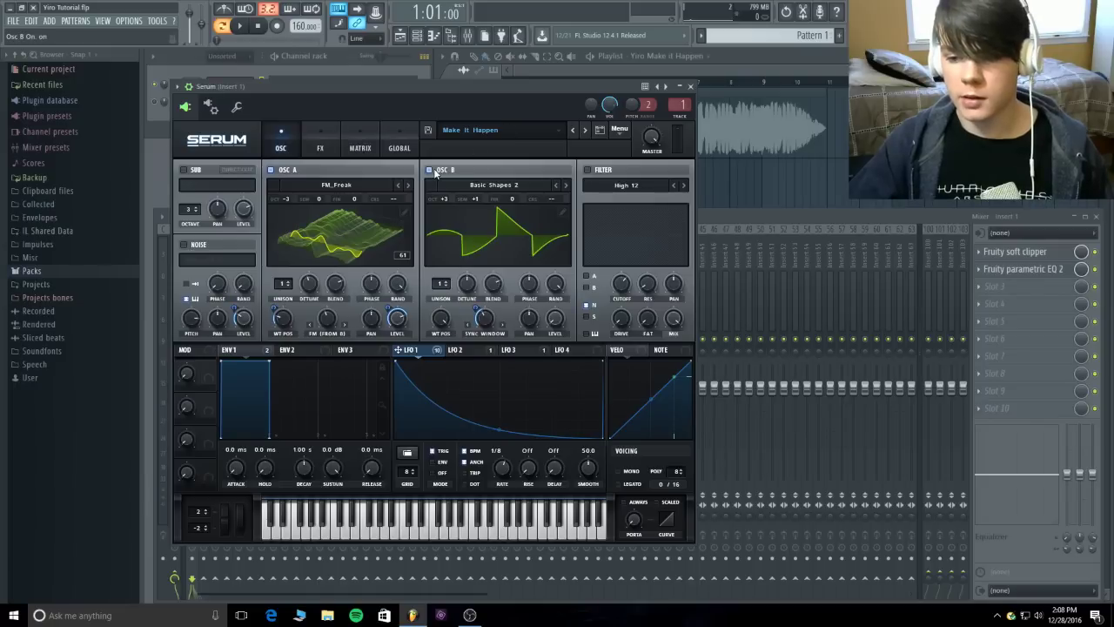
click(506, 186)
click(507, 185)
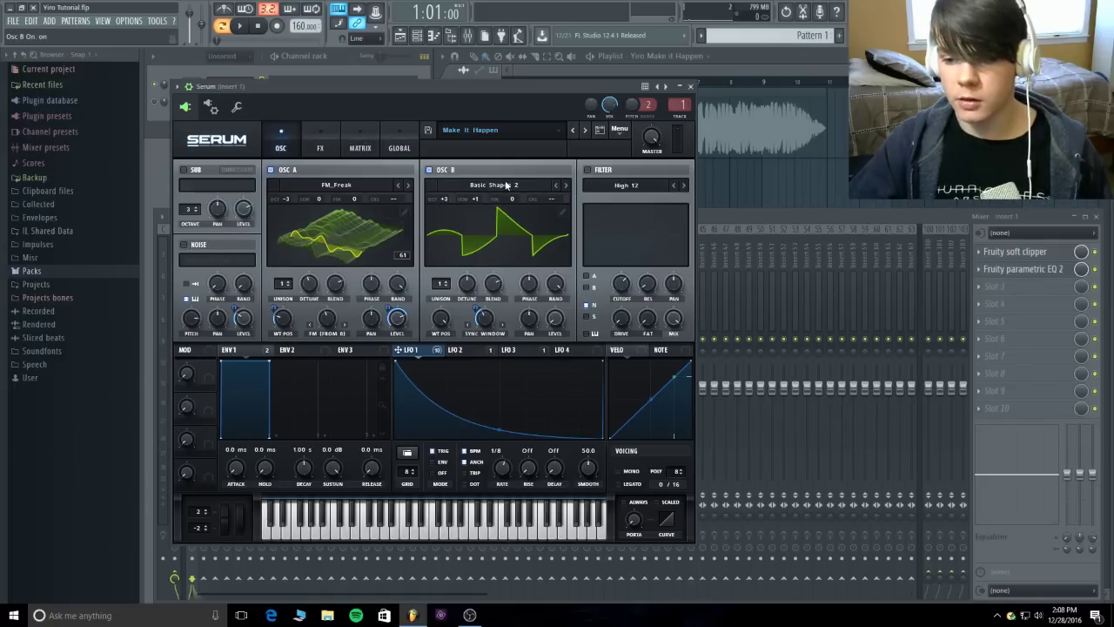
click(498, 220)
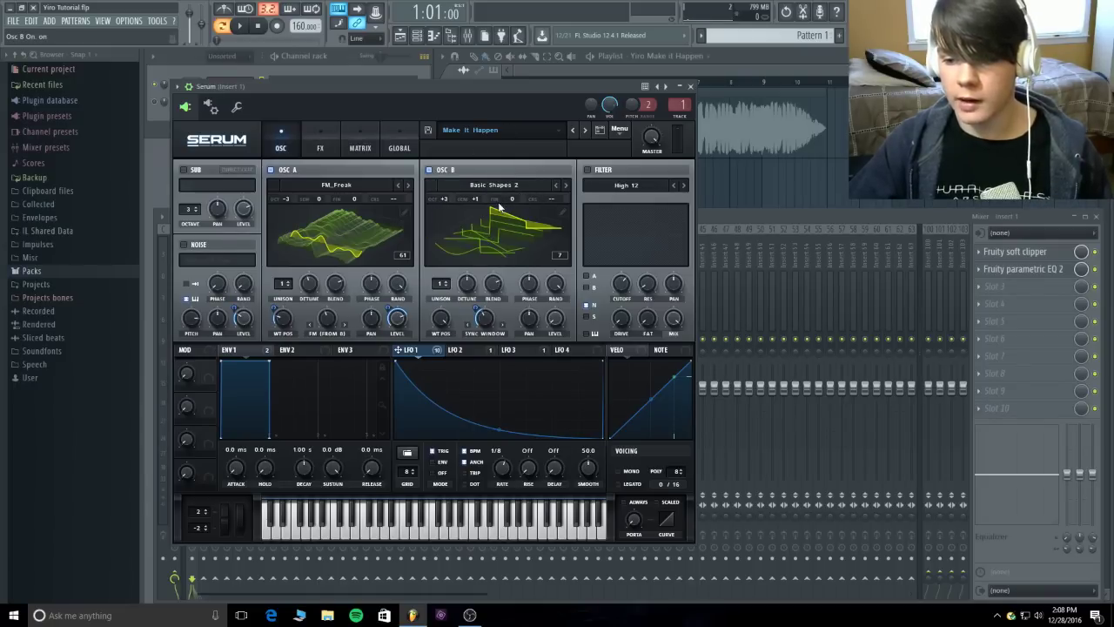
click(548, 228)
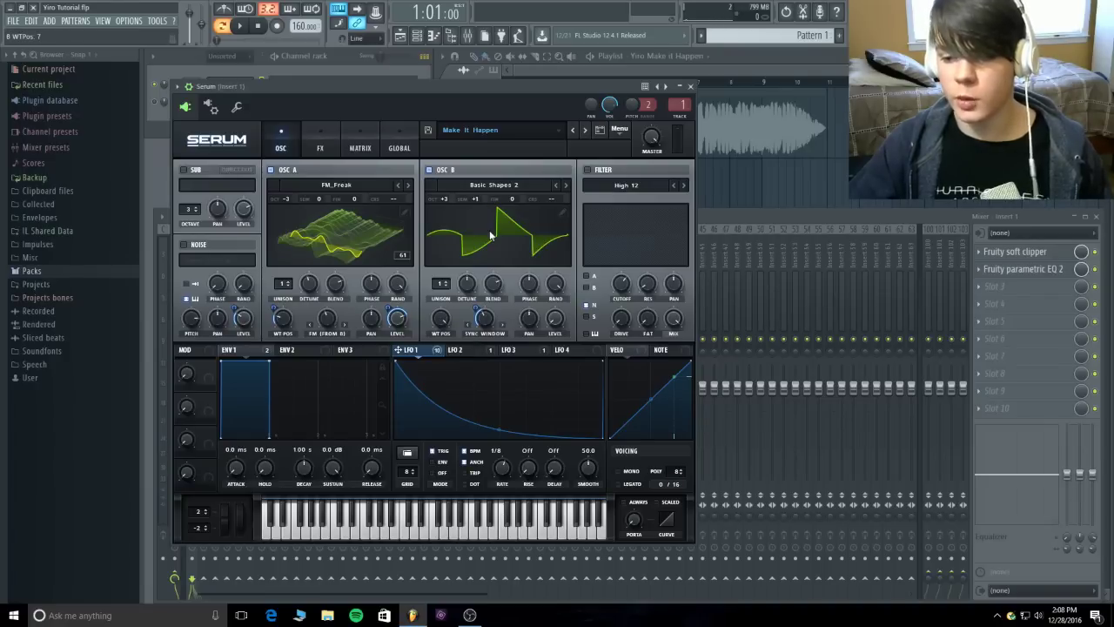
Step: Set Osc B's warp mode to Sync (Window Full)
click(481, 333)
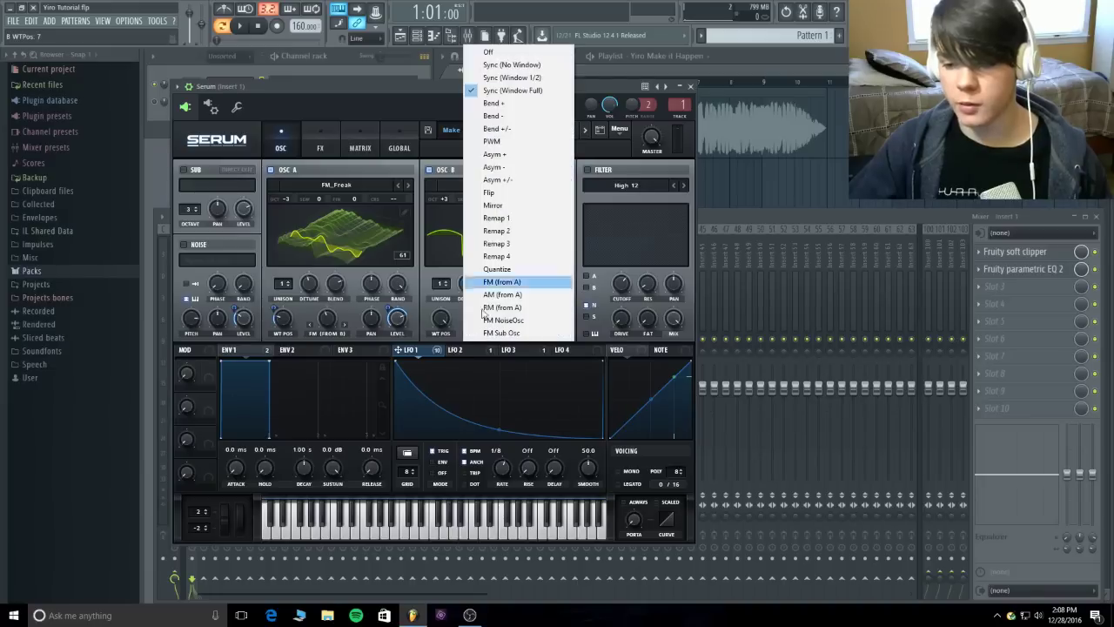
click(497, 53)
click(503, 326)
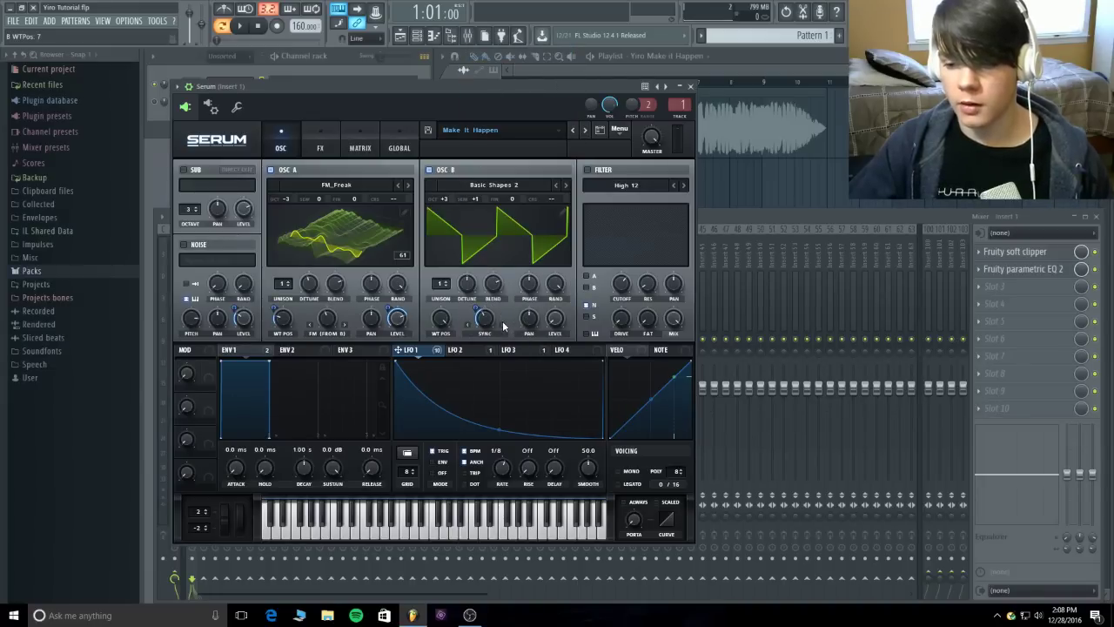
click(503, 325)
click(502, 326)
click(470, 335)
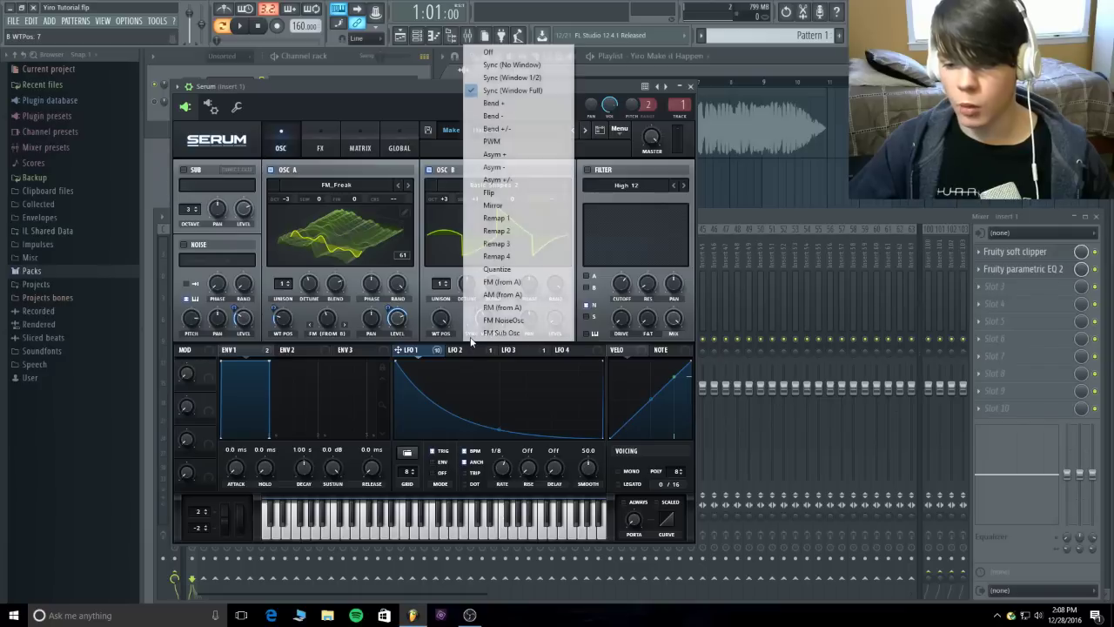
click(511, 90)
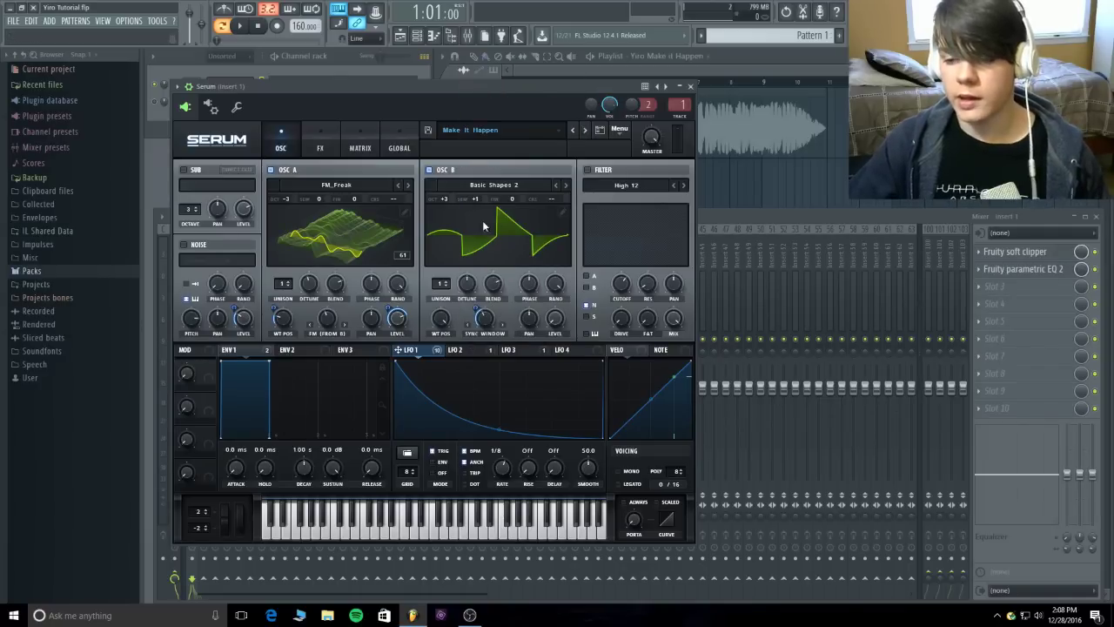
Step: Modulate Osc B's warp with LFO 1 at -40, leaving the warp mode on Sync Window
drag(492, 318, 489, 320)
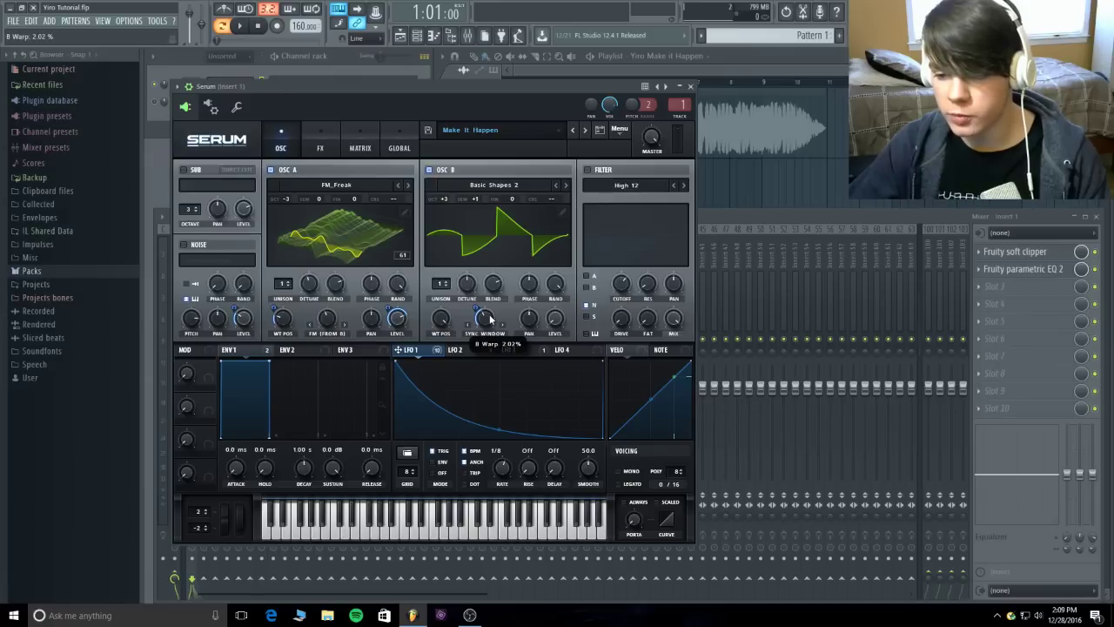
mouse_move(477, 307)
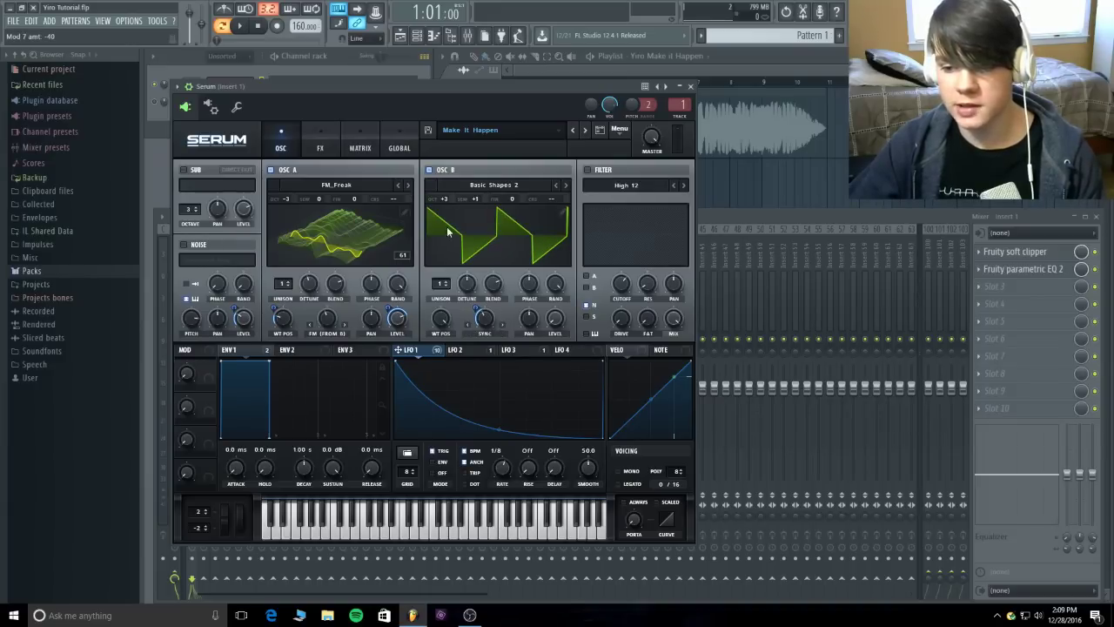
click(502, 325)
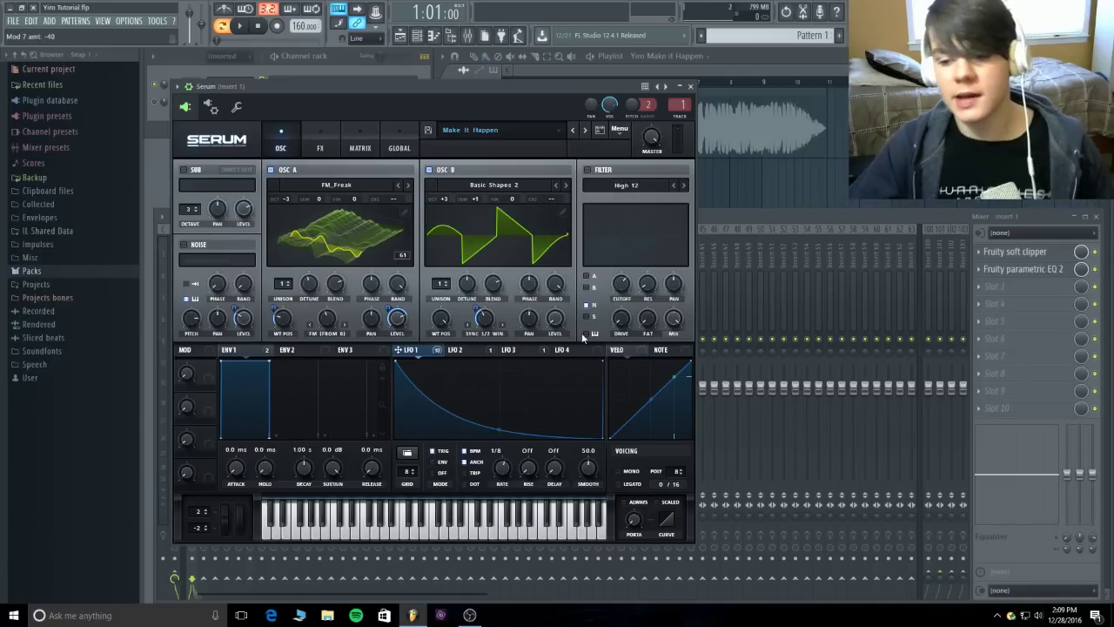
click(503, 326)
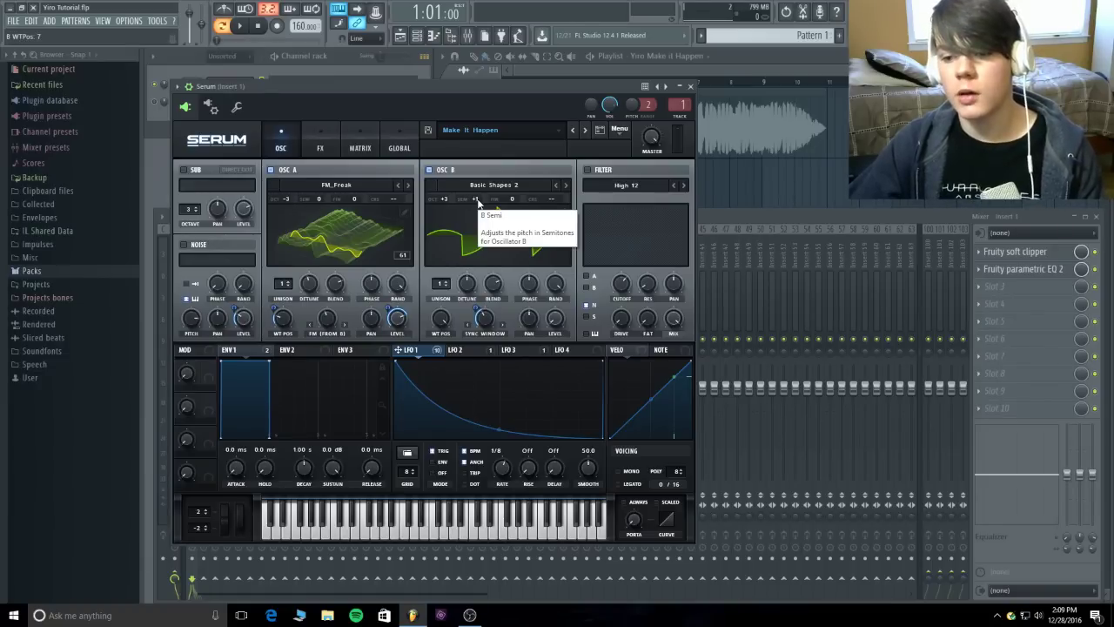
Step: Raise Osc B's semitone tuning to +1, comparing against the playing song before stopping
scroll(476, 199, up, 1)
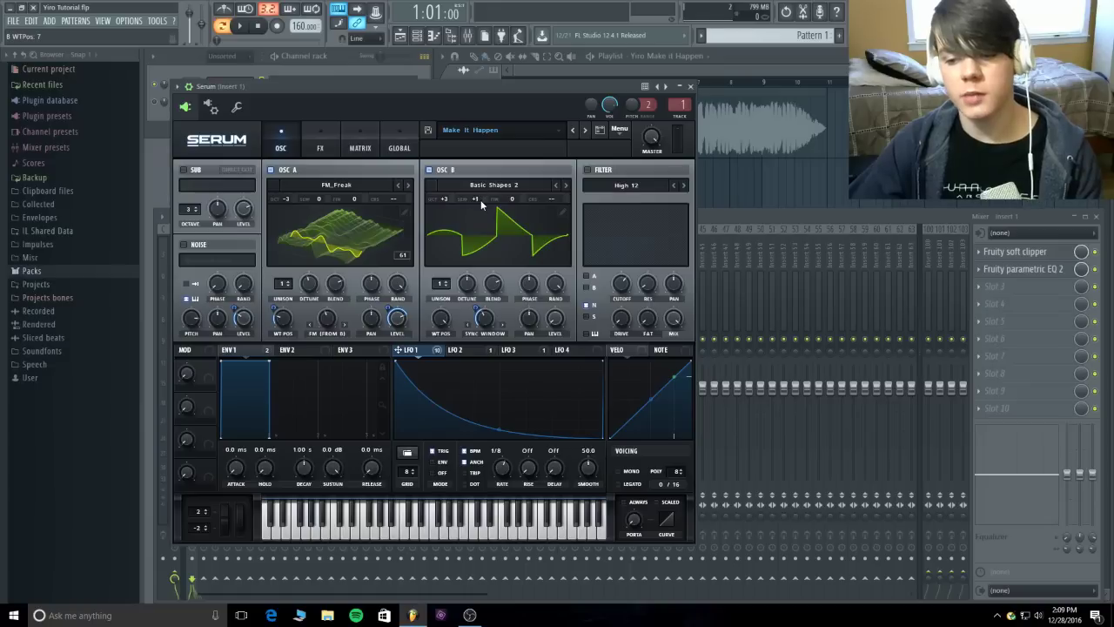
click(245, 27)
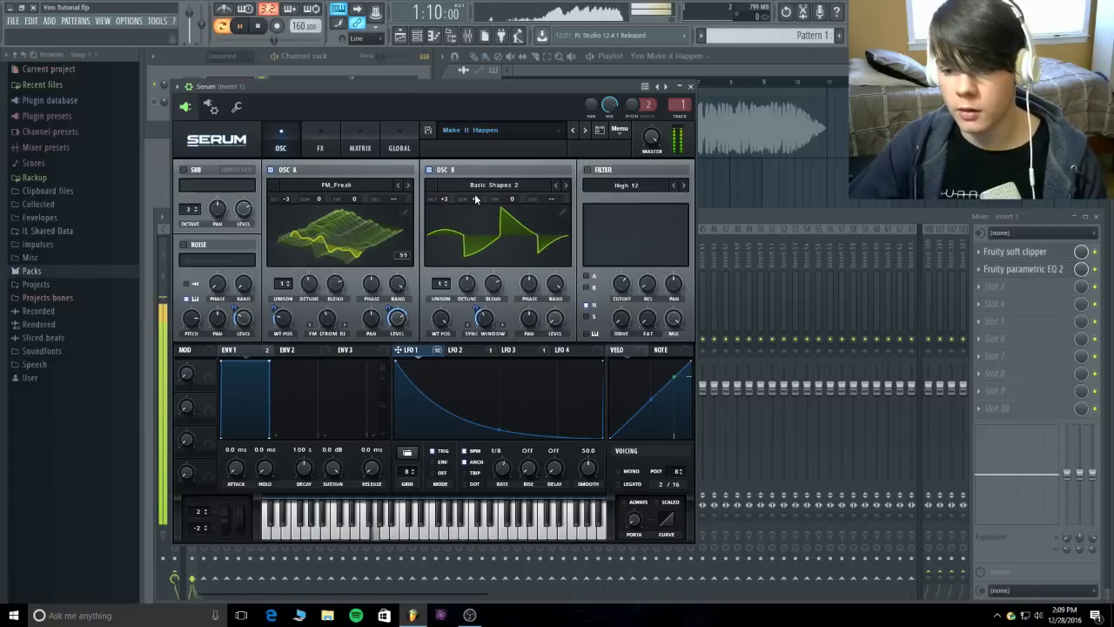
scroll(477, 198, up, 1)
scroll(478, 197, up, 1)
scroll(478, 198, down, 3)
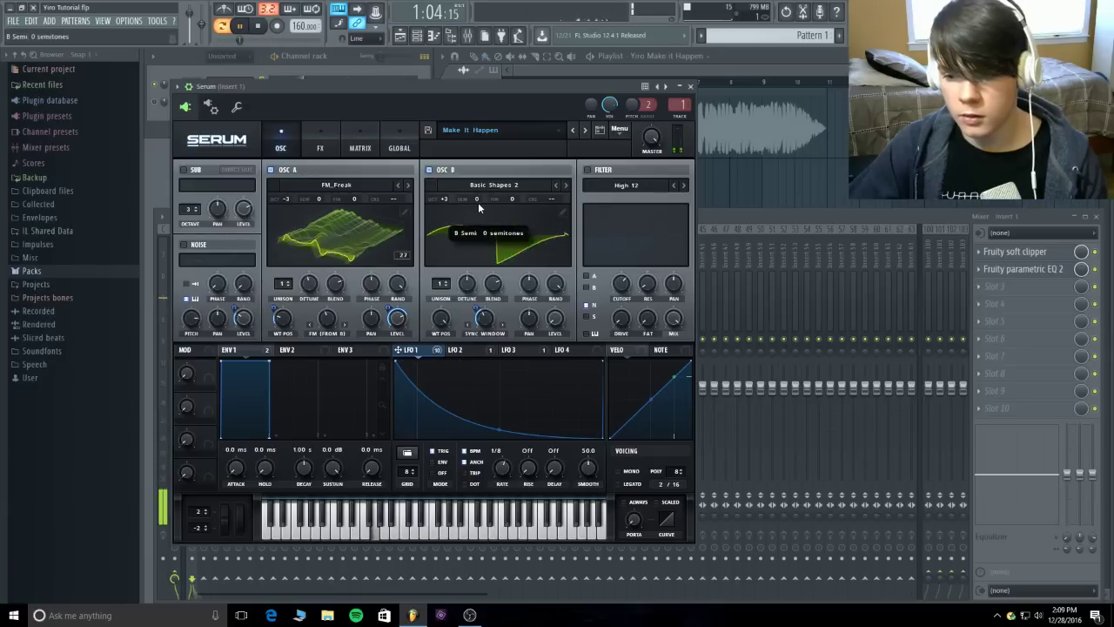
scroll(478, 200, up, 1)
click(259, 27)
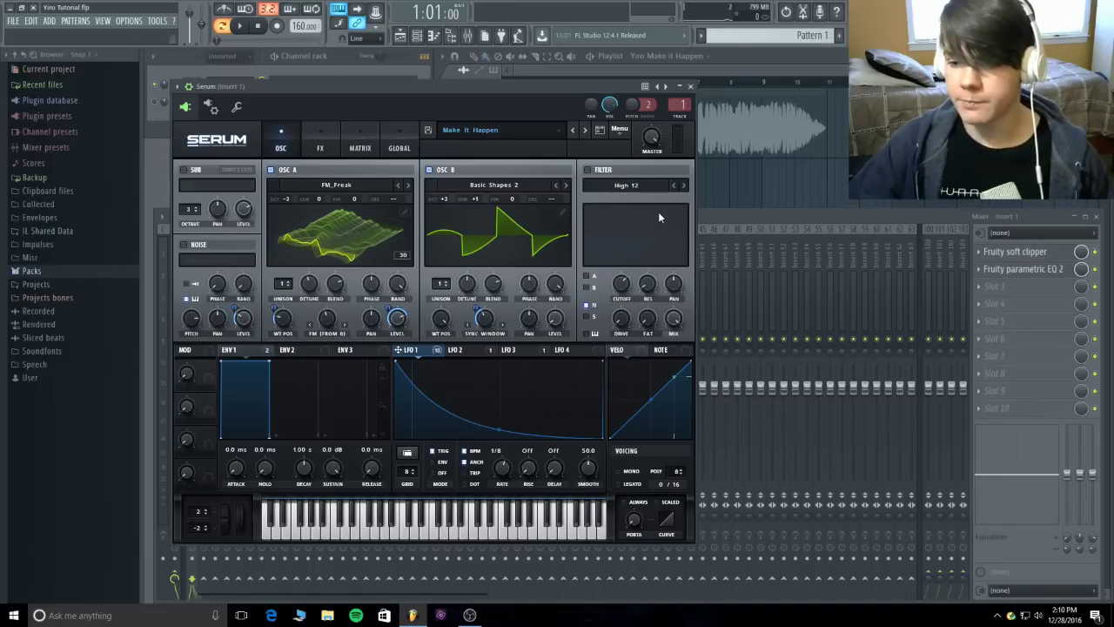
Step: Turn on the noise oscillator and modulate its level with LFO 1 at -26
click(204, 246)
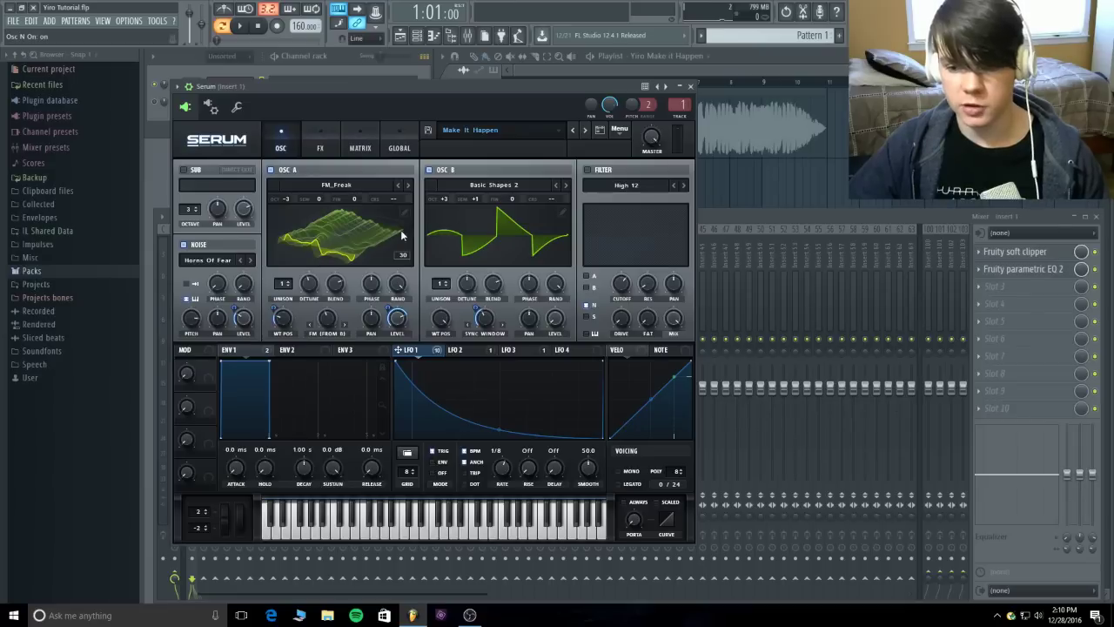
mouse_move(250, 322)
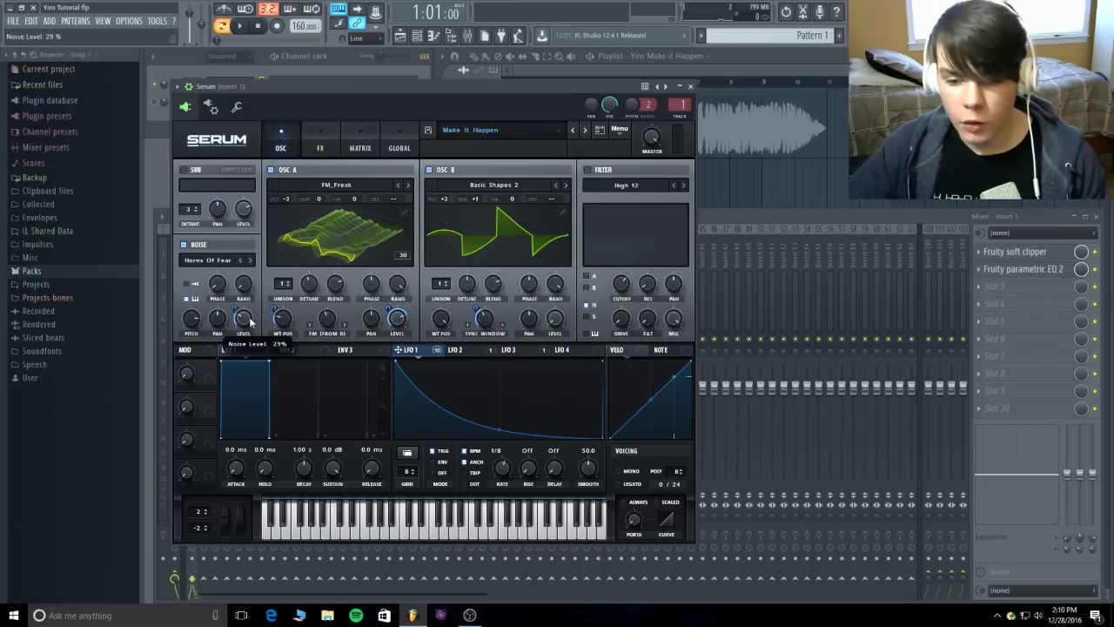
drag(249, 322, 250, 345)
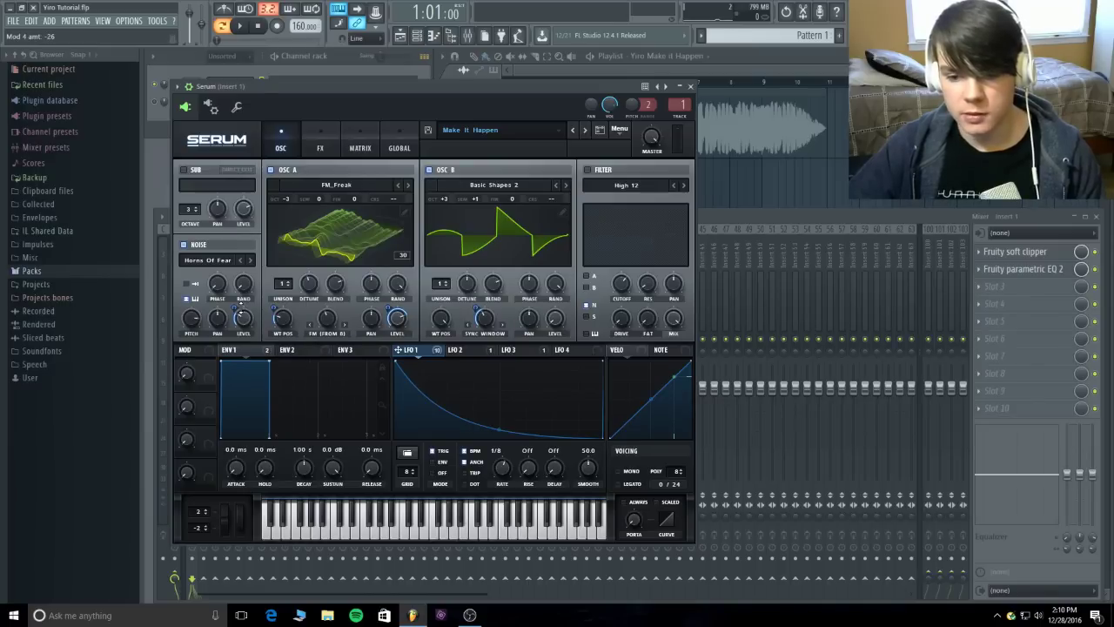
Step: Choose Horns Of Fear from the SOR folder as the noise sample
click(223, 261)
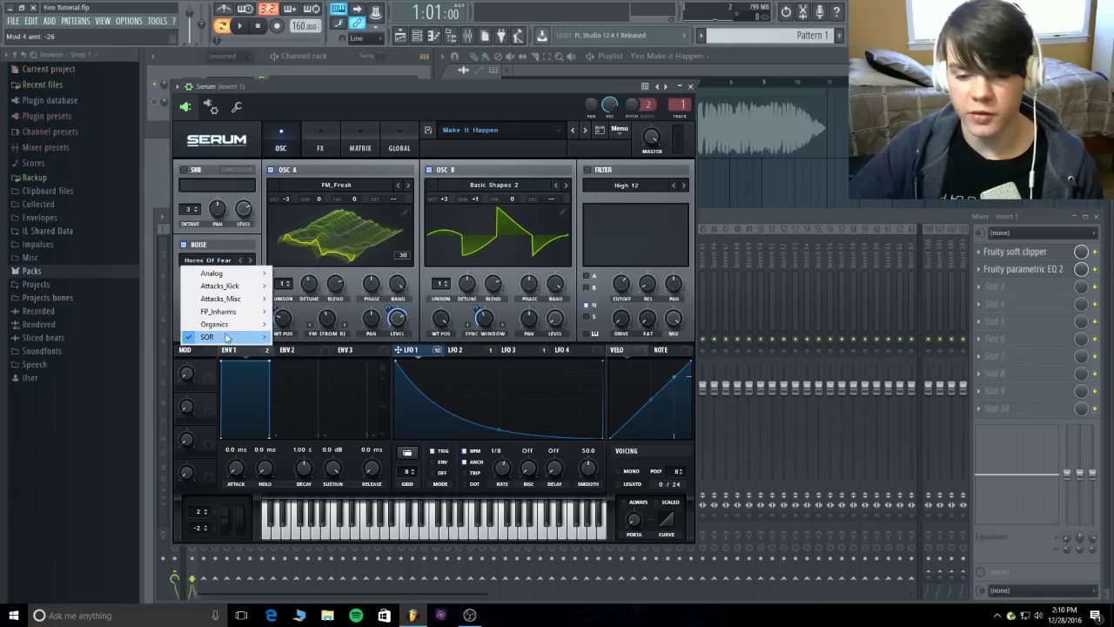
mouse_move(225, 337)
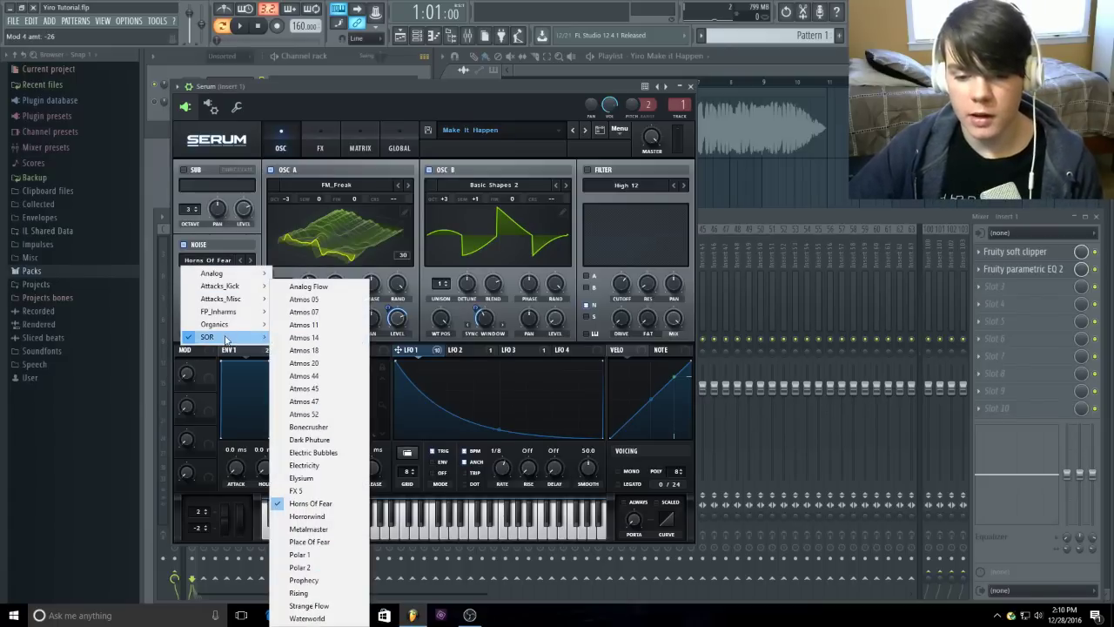
click(304, 503)
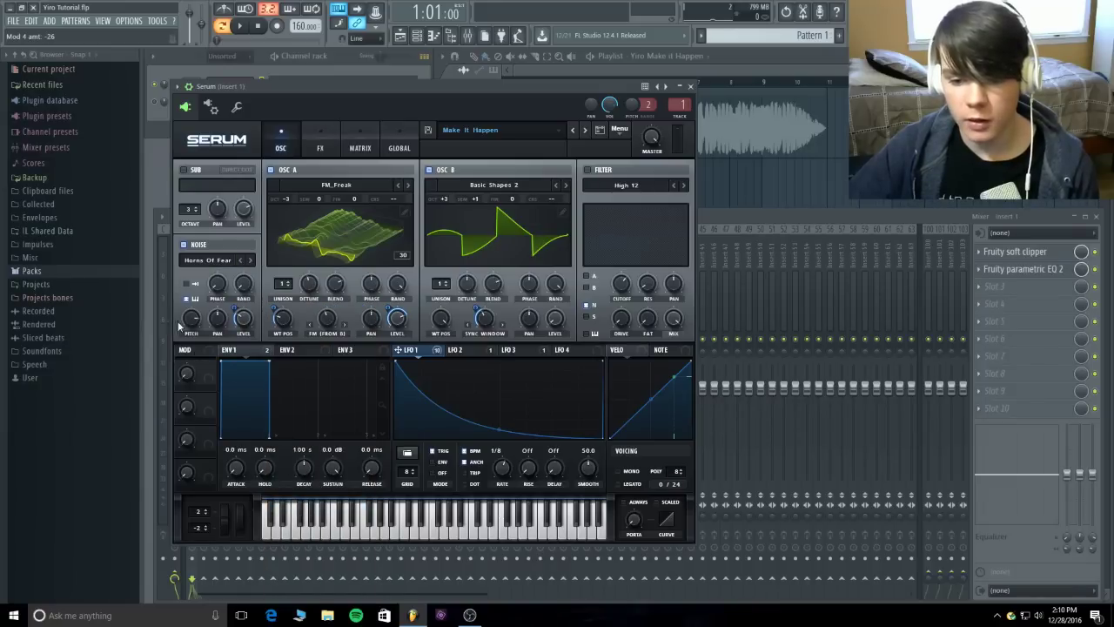
Step: Switch off Osc B and Osc A, then play the song to hear only the noise
click(445, 171)
click(279, 169)
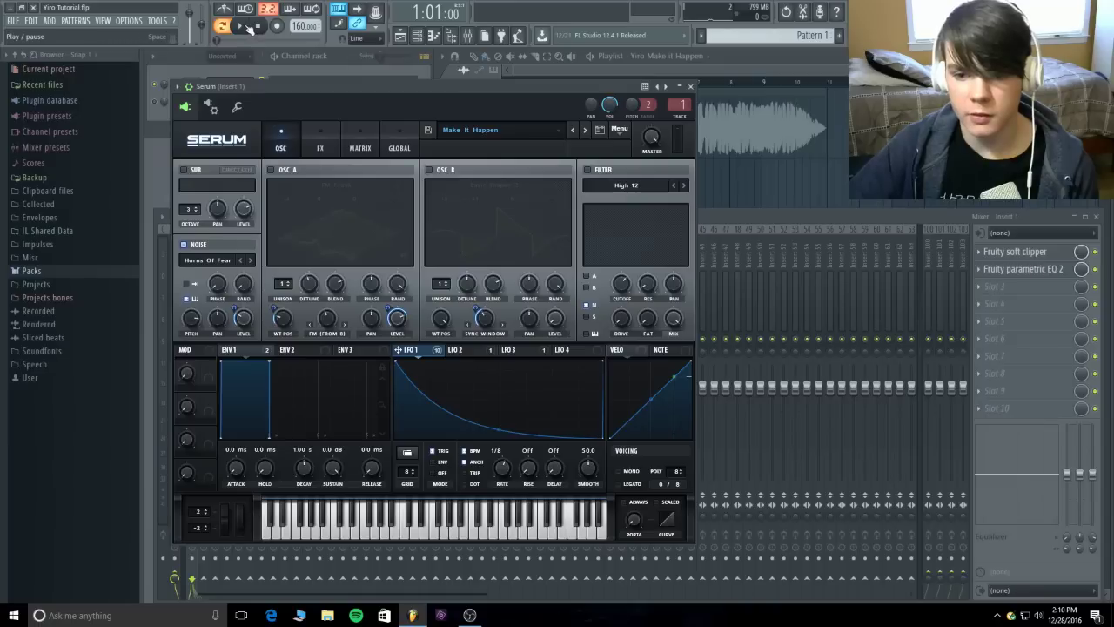
click(241, 25)
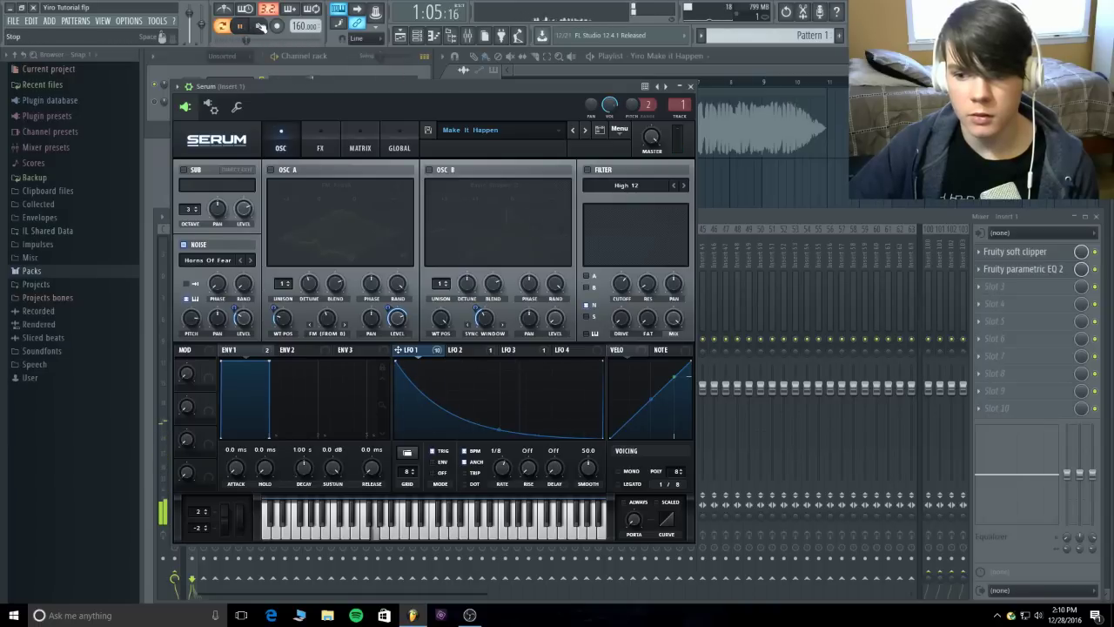
click(260, 27)
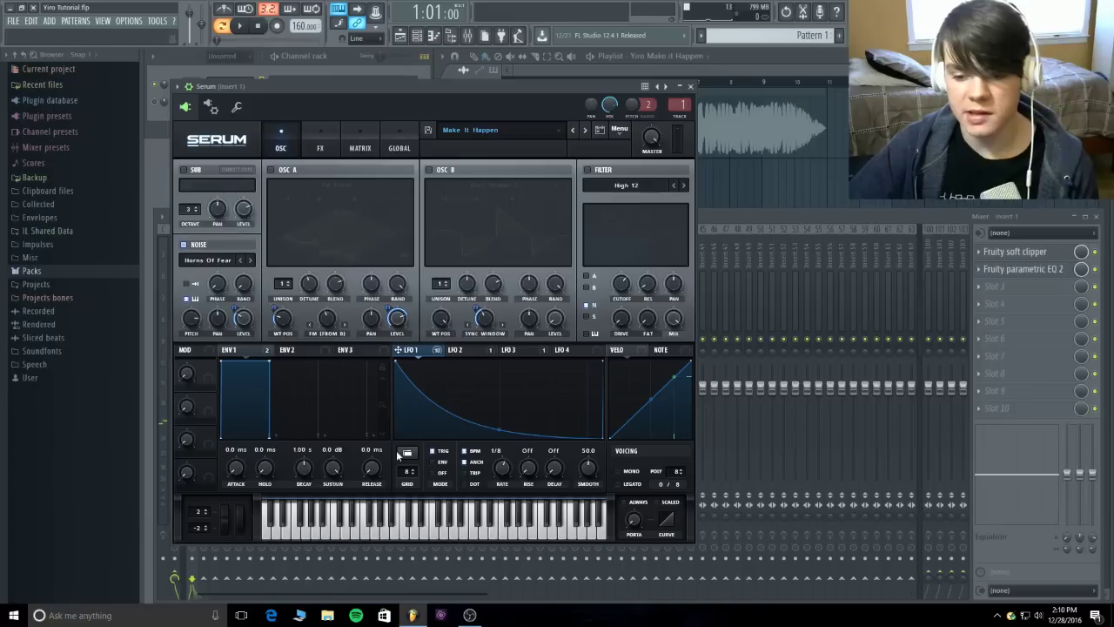
Step: Audition the Horns Of Fear noise layer by playing notes on Serum's keyboard
click(513, 534)
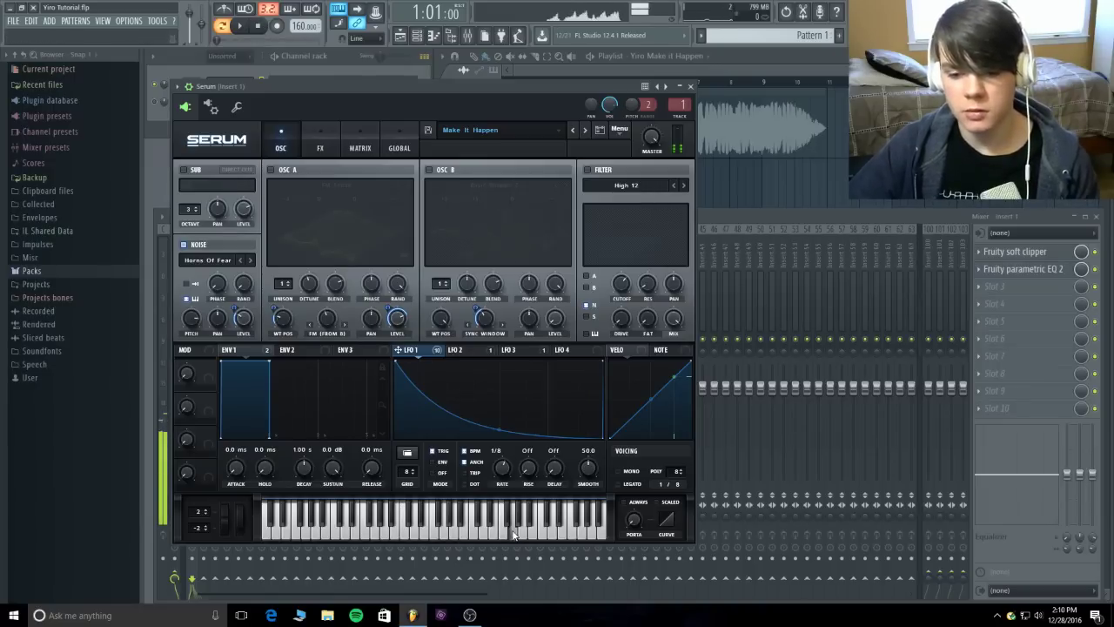
click(447, 531)
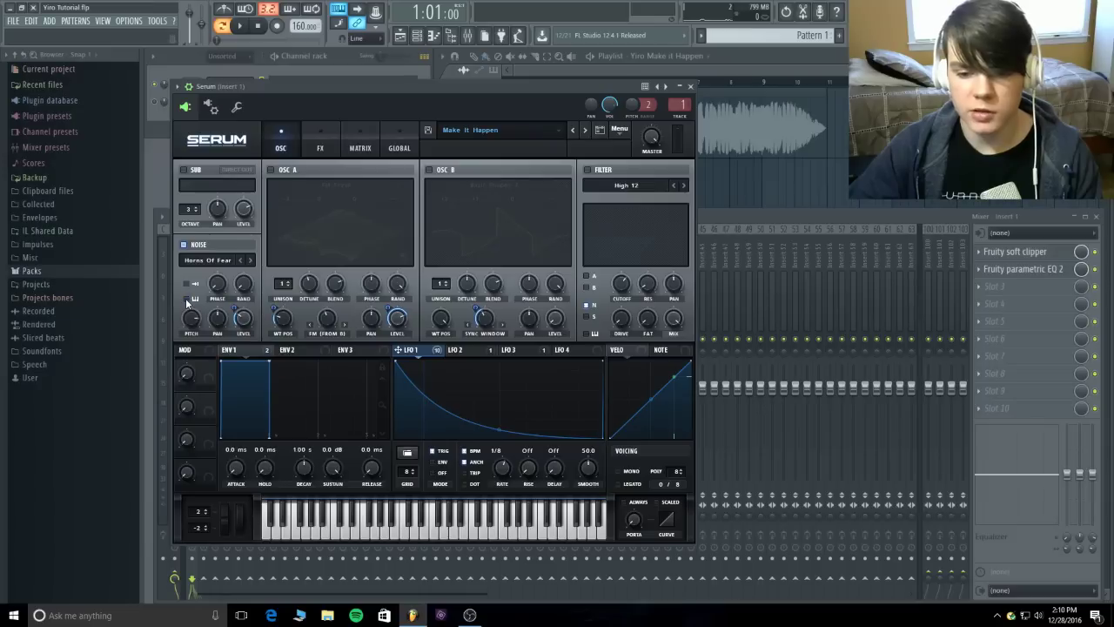
mouse_move(194, 319)
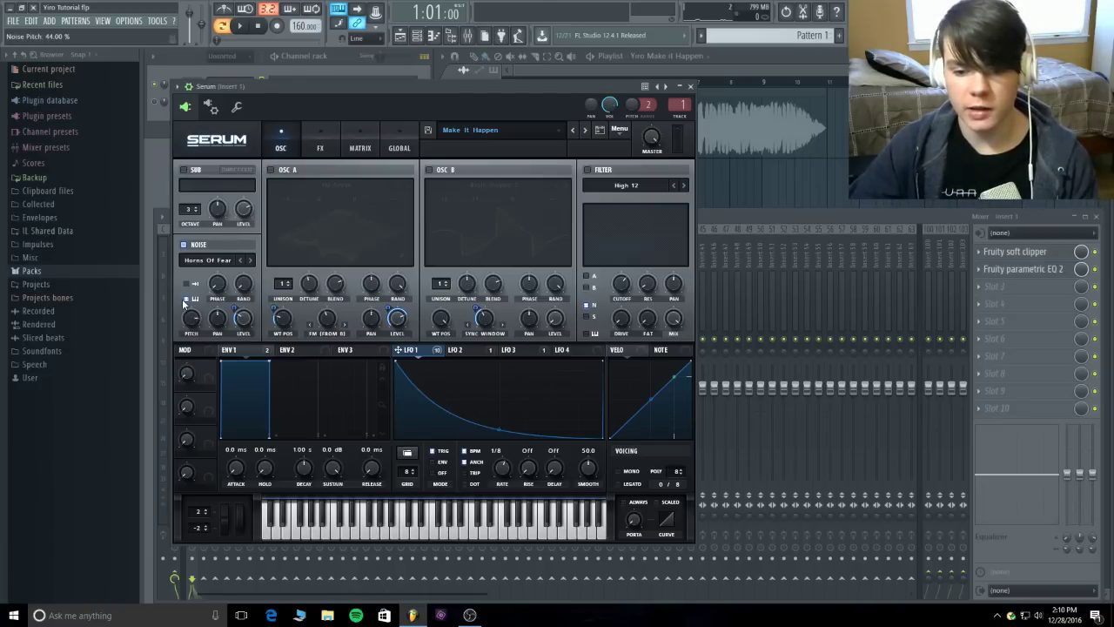
click(403, 536)
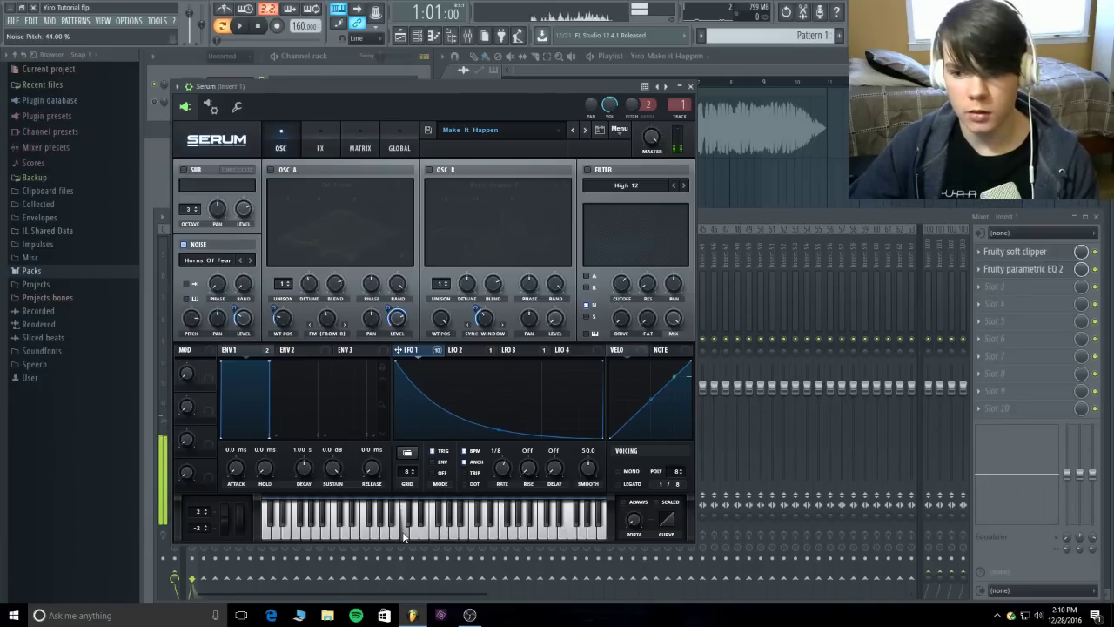
mouse_move(404, 536)
mouse_down()
mouse_move(514, 533)
mouse_move(331, 532)
mouse_up()
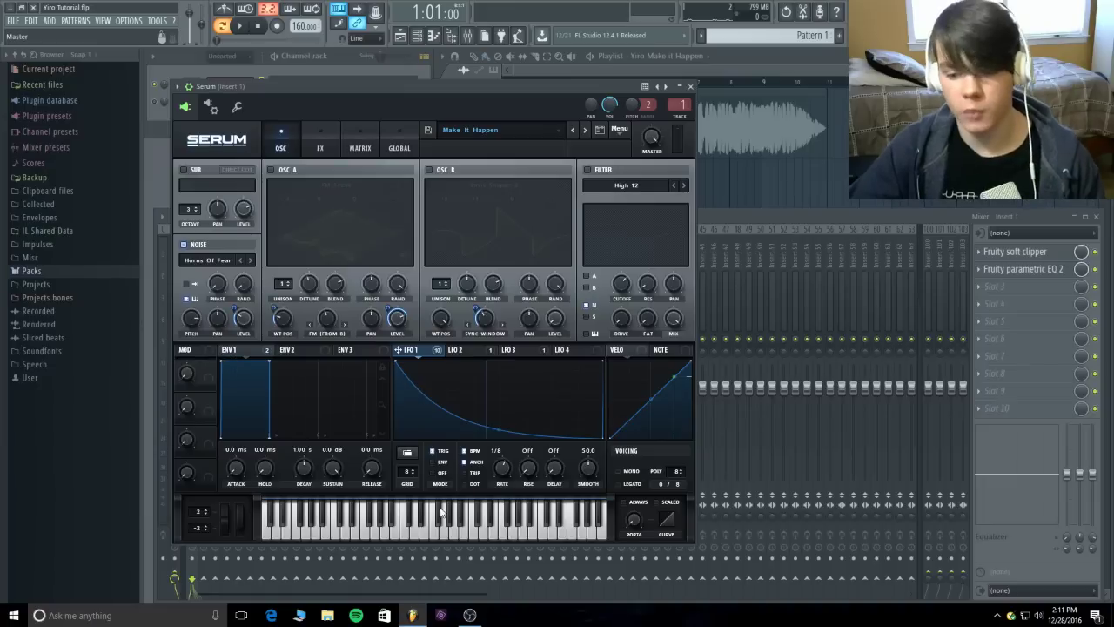
click(404, 534)
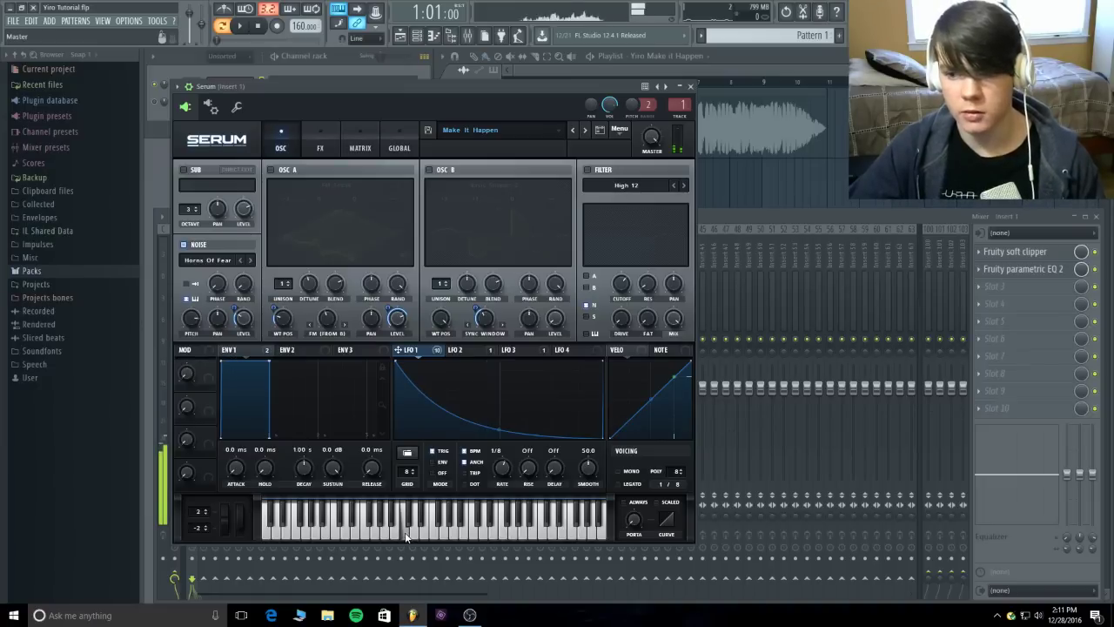
click(450, 533)
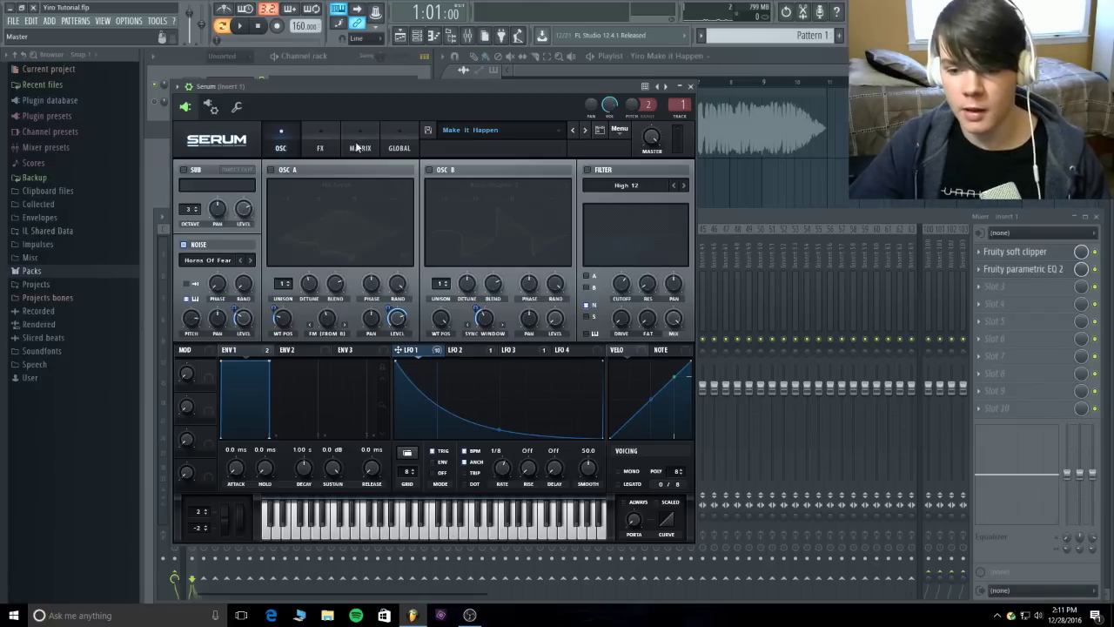
Step: Power Osc A, Osc B and the High 12 filter back on, glancing at the FX page
click(271, 169)
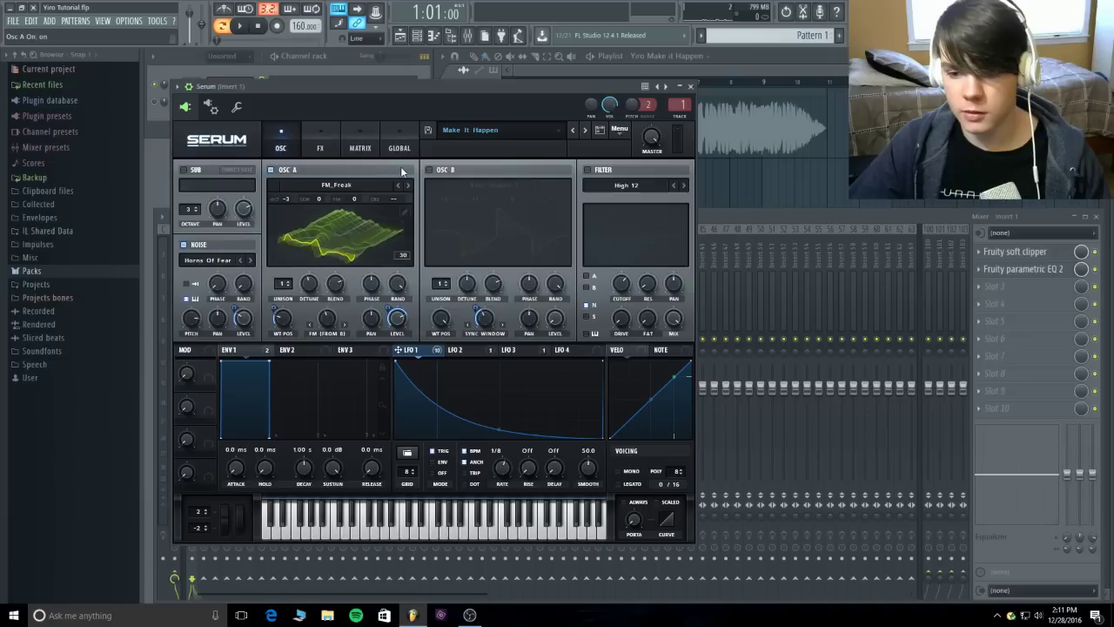
click(428, 169)
click(588, 170)
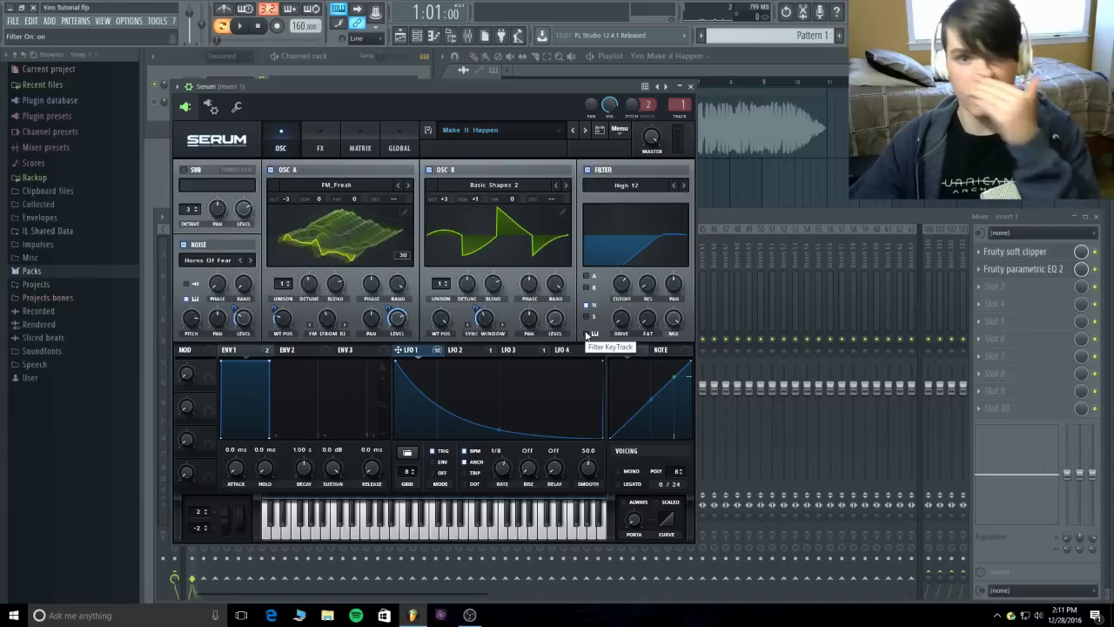
click(322, 144)
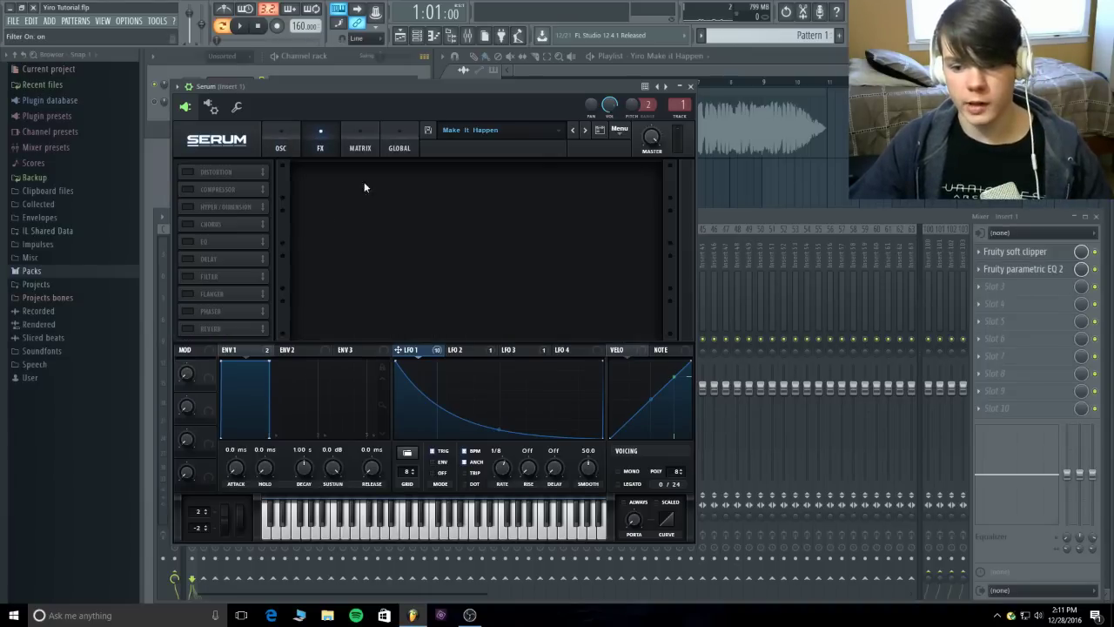
click(278, 147)
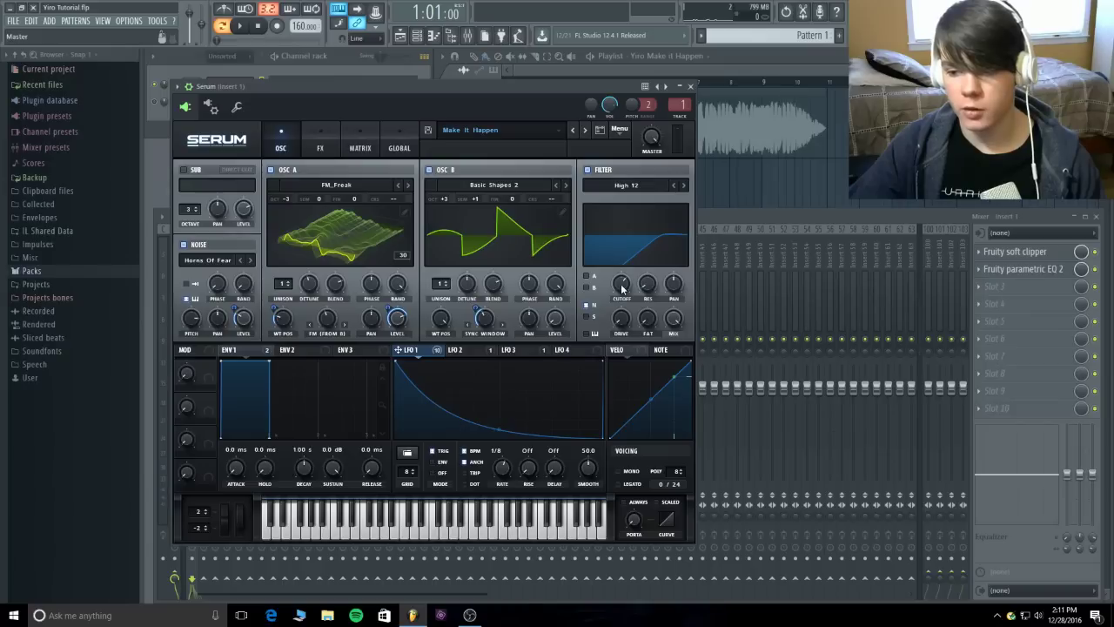
mouse_move(622, 288)
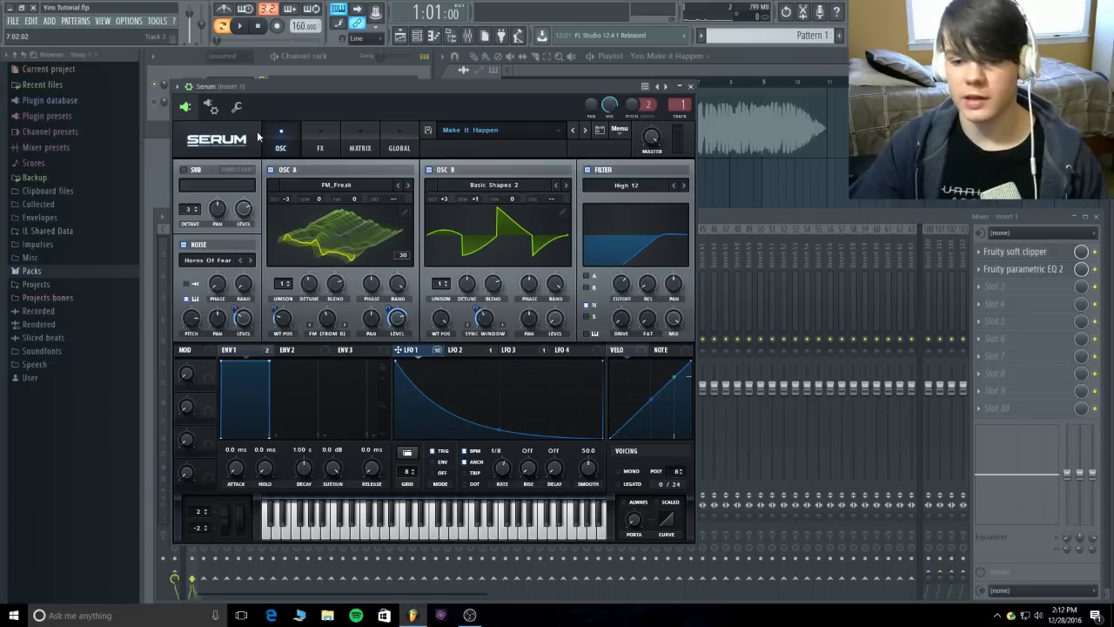
Step: Enable Distortion in Lin.Fold mode, modulate its drive with LFO 1 at 8, and play to listen
click(321, 146)
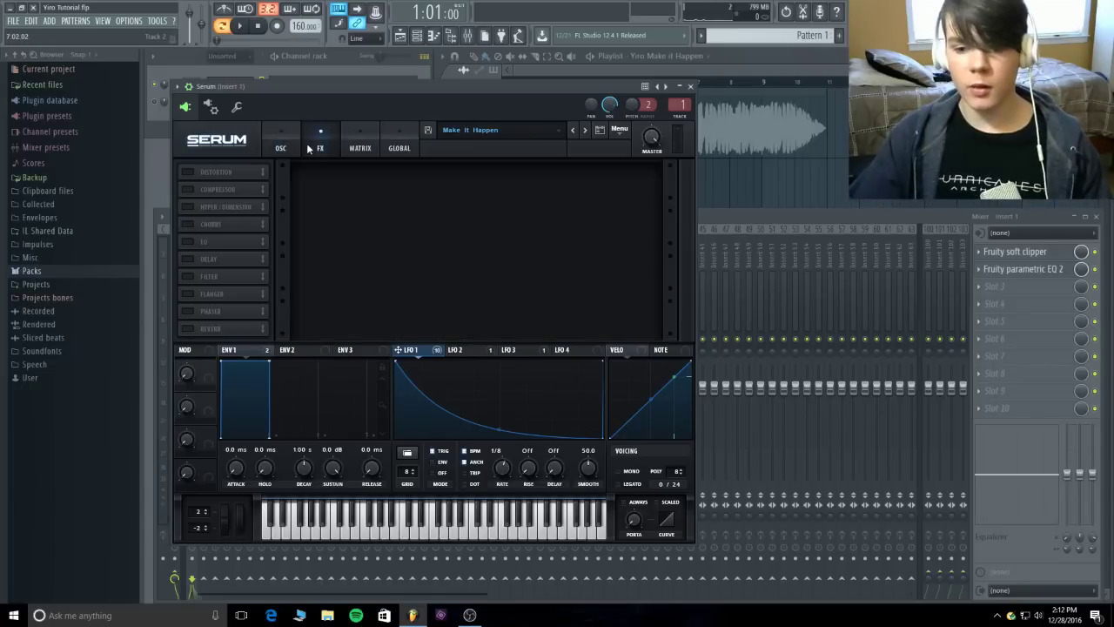
click(188, 172)
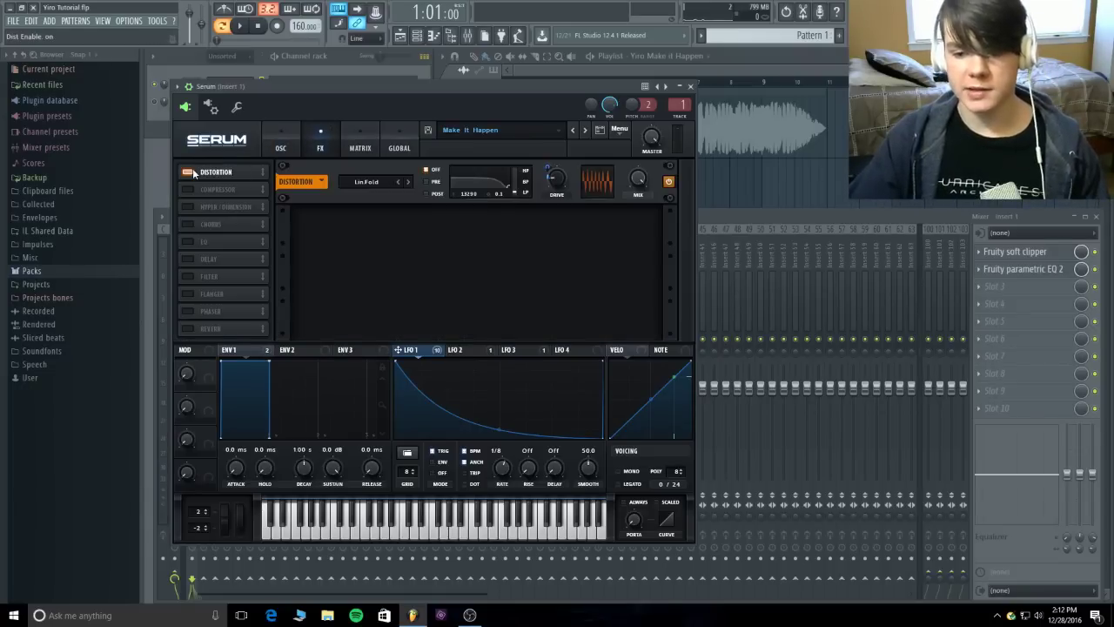
click(409, 180)
click(399, 183)
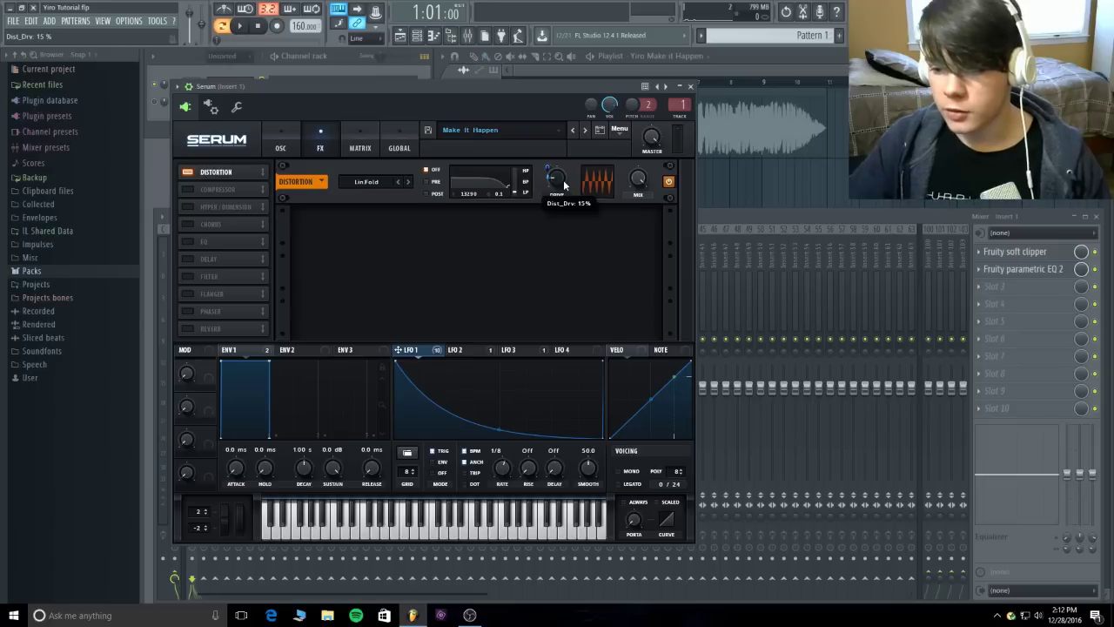
drag(564, 184, 552, 165)
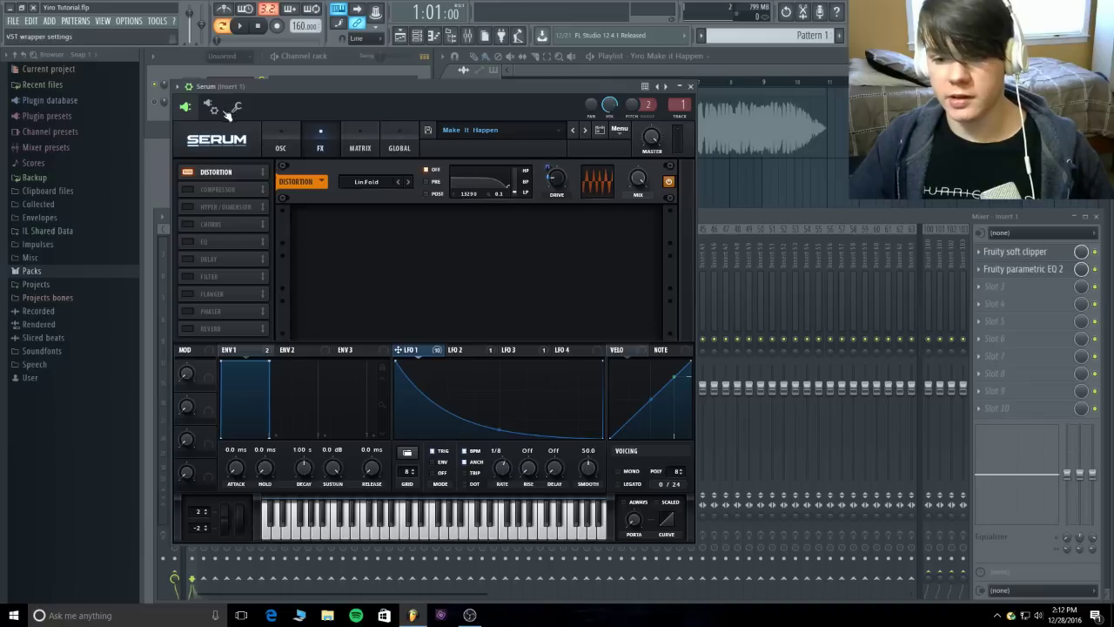
click(240, 26)
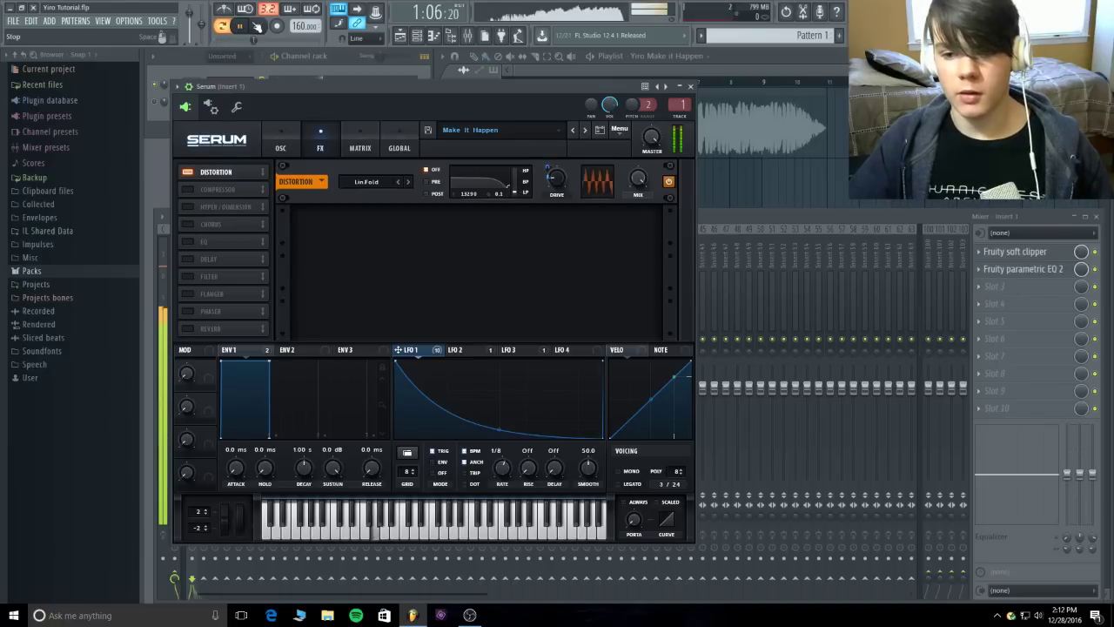
click(257, 26)
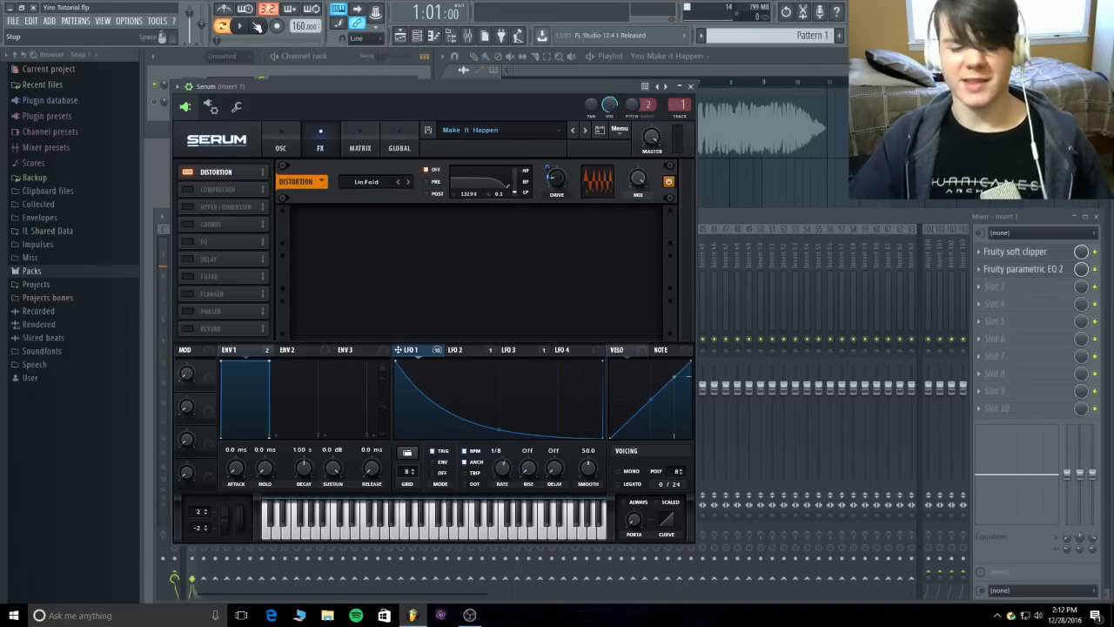
Step: Switch on the Compressor beneath the Distortion and start playback to hear it
click(188, 189)
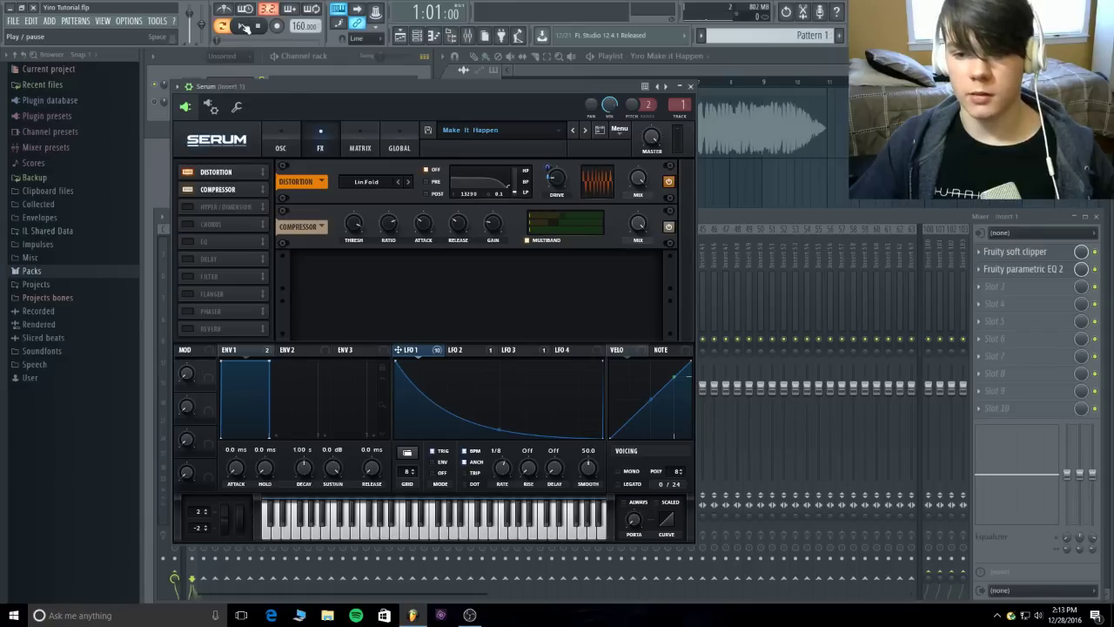
key(space)
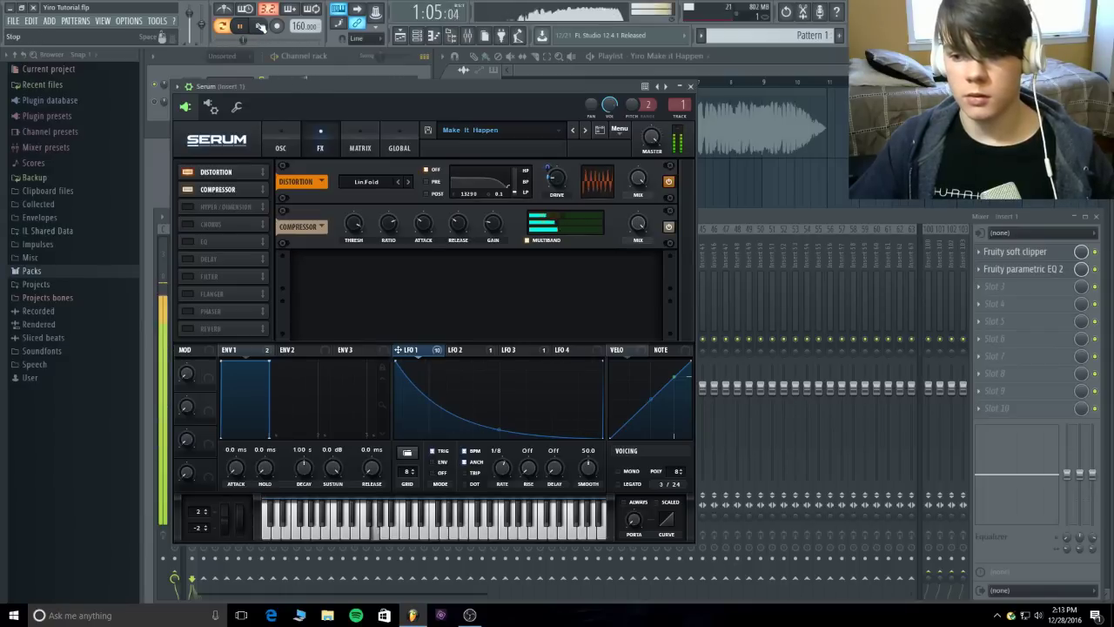
Step: Stop playback and switch on Hyper/Dimension and Chorus, with the chorus mix at 34%
click(260, 27)
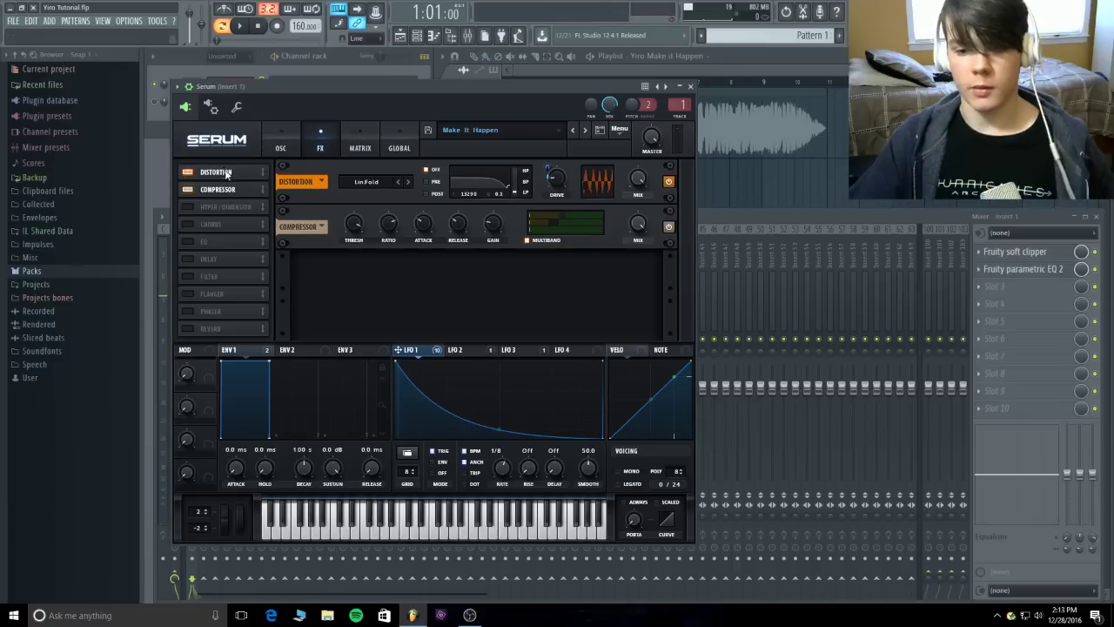
click(189, 207)
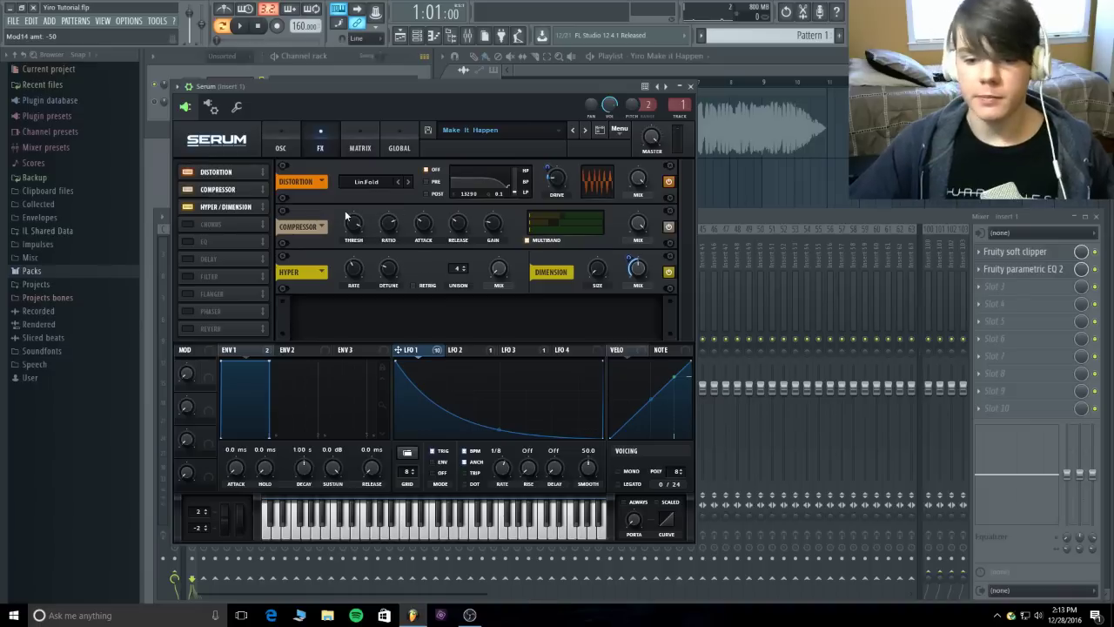
click(186, 224)
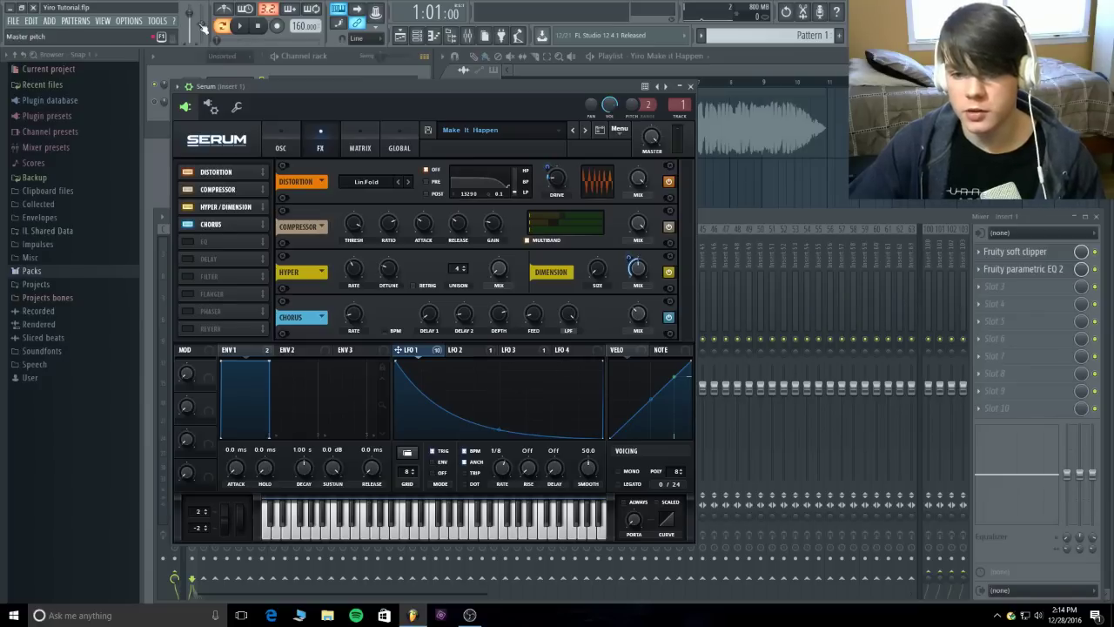
Step: Play the song through Distortion, Compressor, Hyper/Dimension and Chorus, then stop it
click(237, 26)
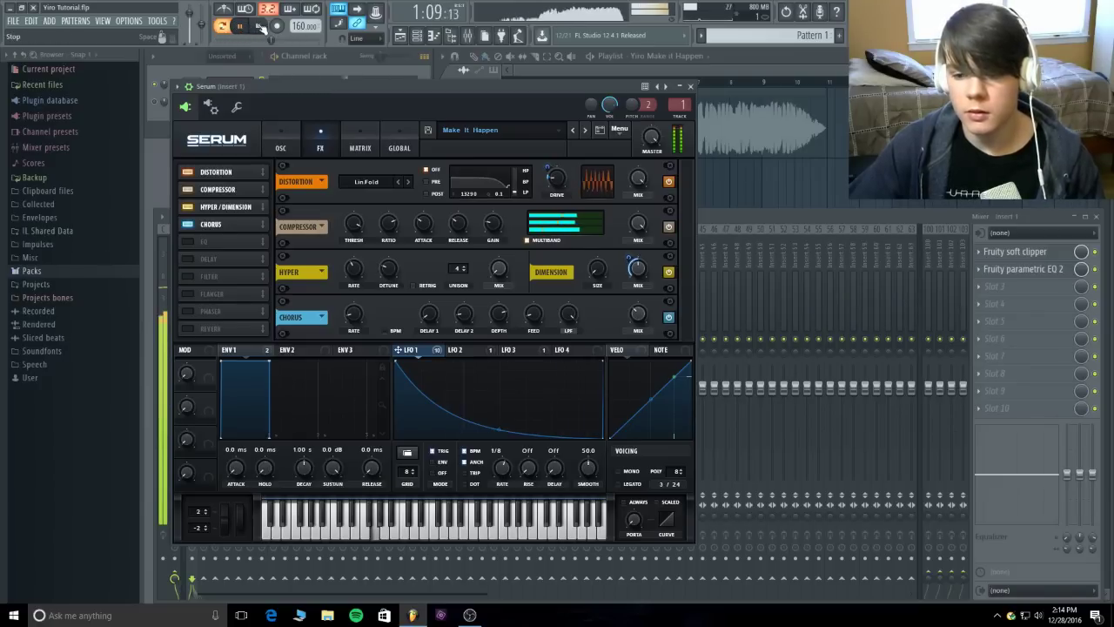
click(260, 26)
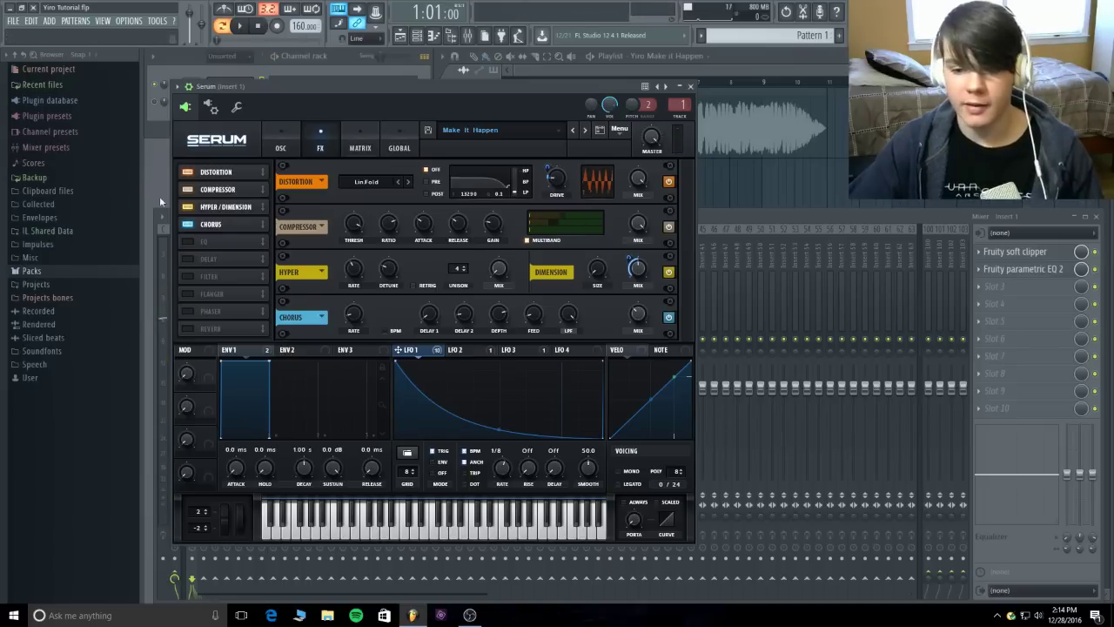
Step: Enable the EQ module at the end of Serum's FX chain and audition the patch
click(187, 241)
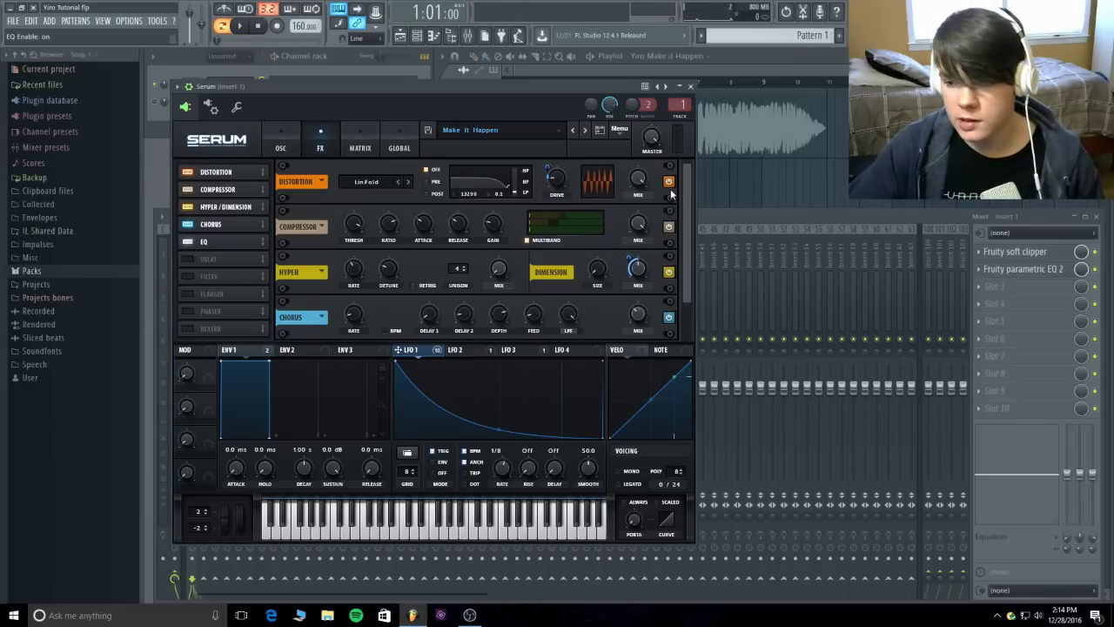
drag(687, 184, 687, 240)
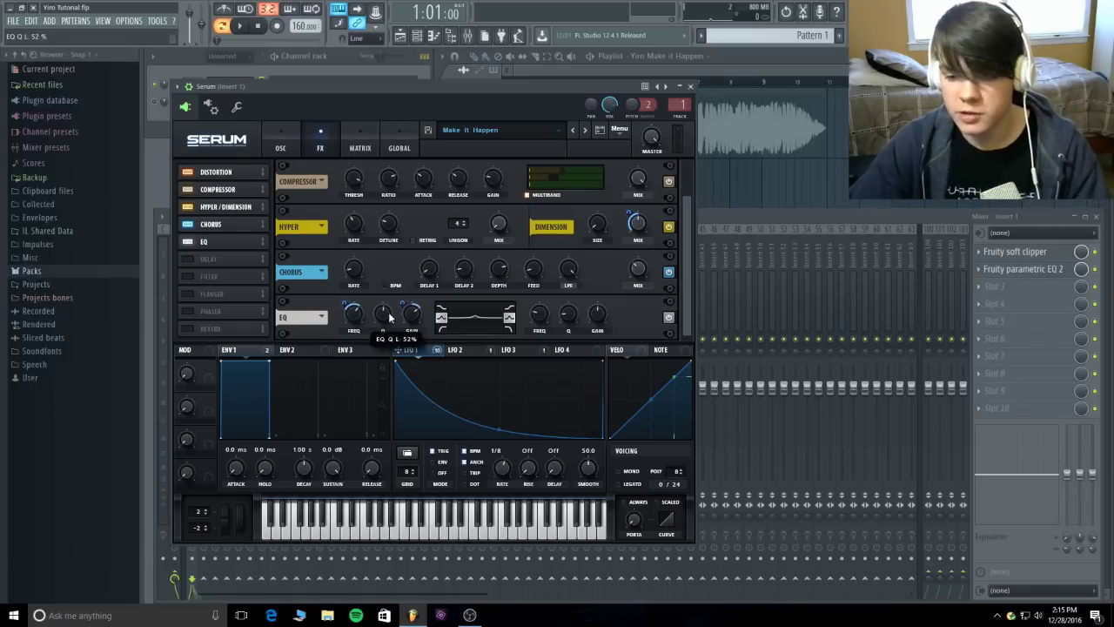
click(240, 25)
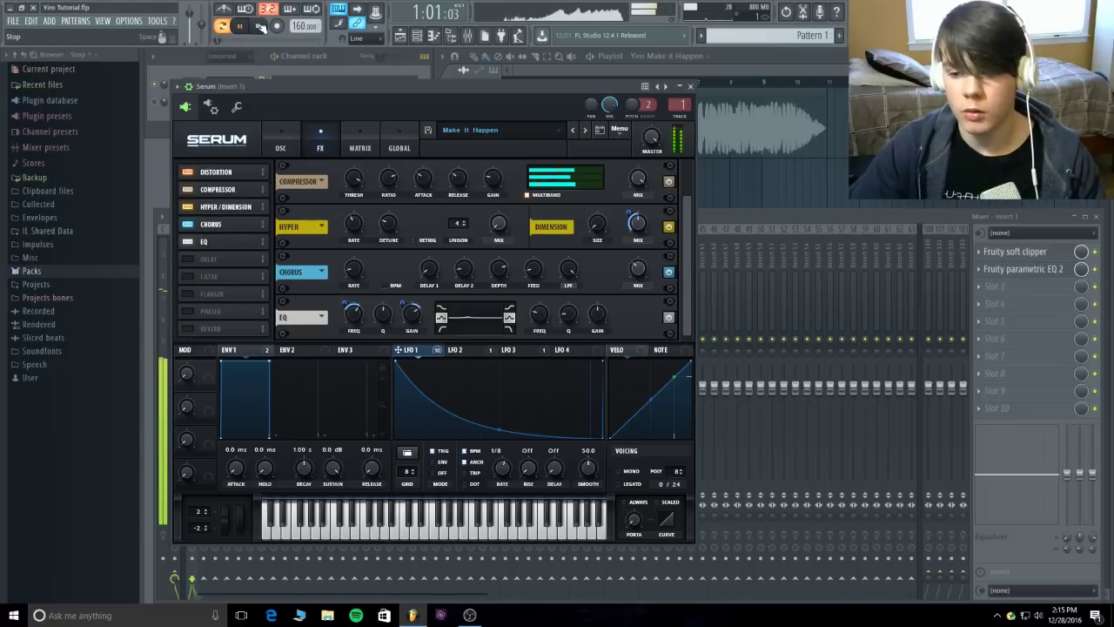
click(261, 26)
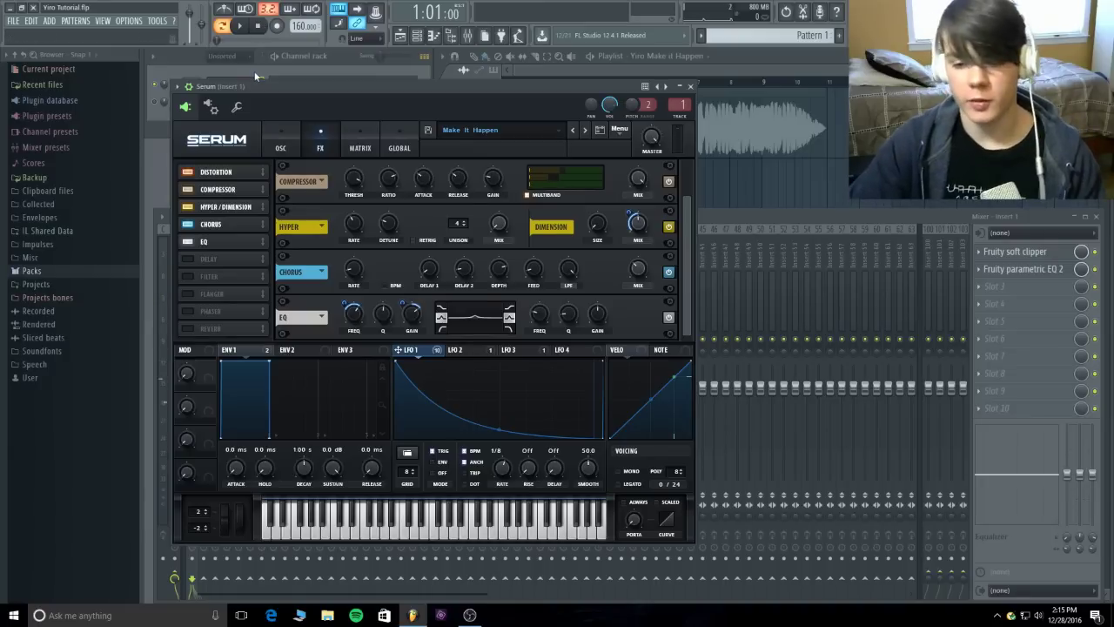
Step: Add a Delay, audition it with mix raised, reset its mix to 0%, then enable Filter
click(187, 258)
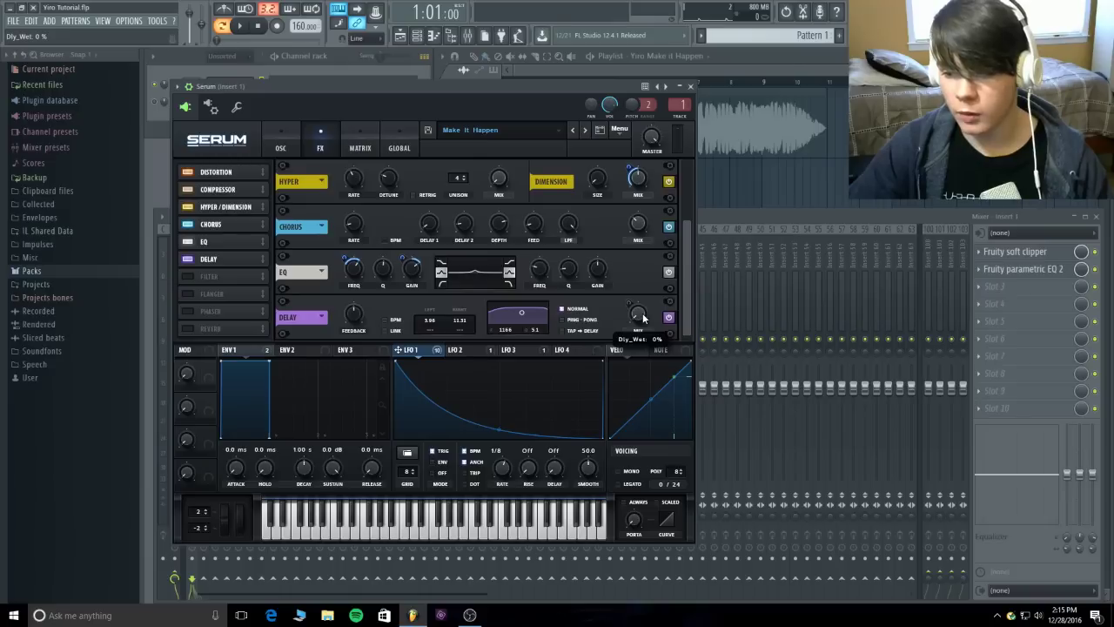
drag(643, 318, 635, 304)
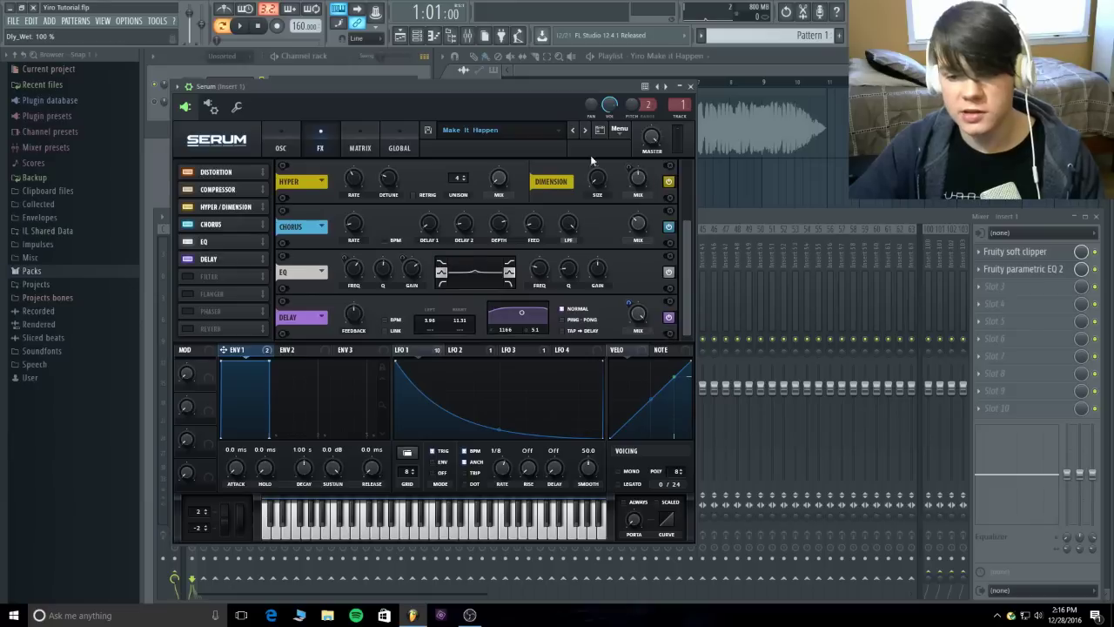
click(242, 27)
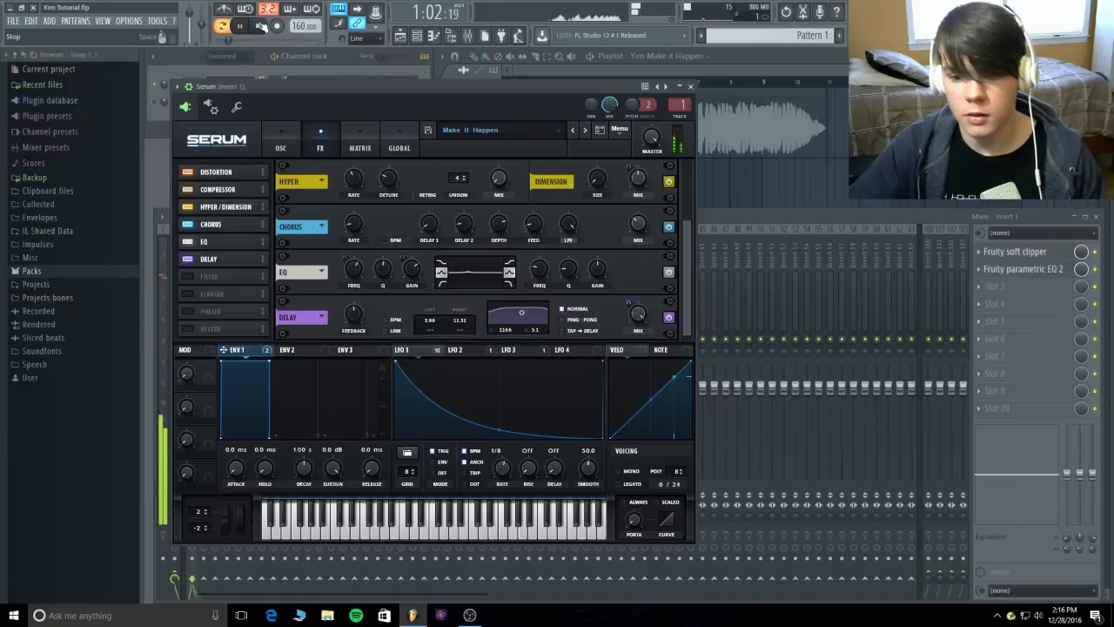
click(261, 26)
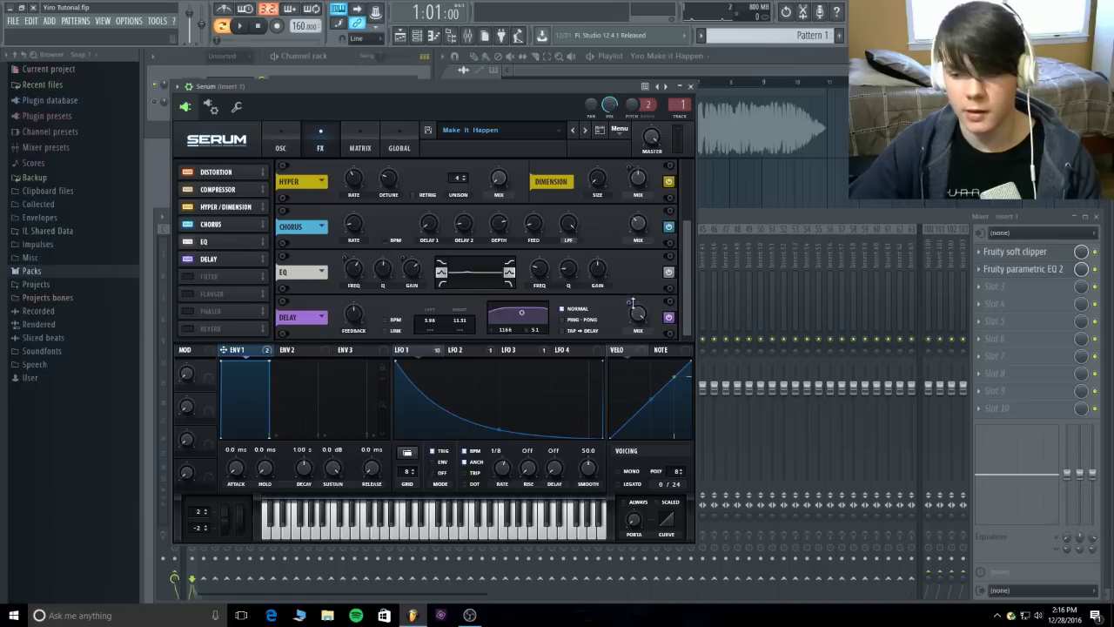
drag(636, 314, 636, 339)
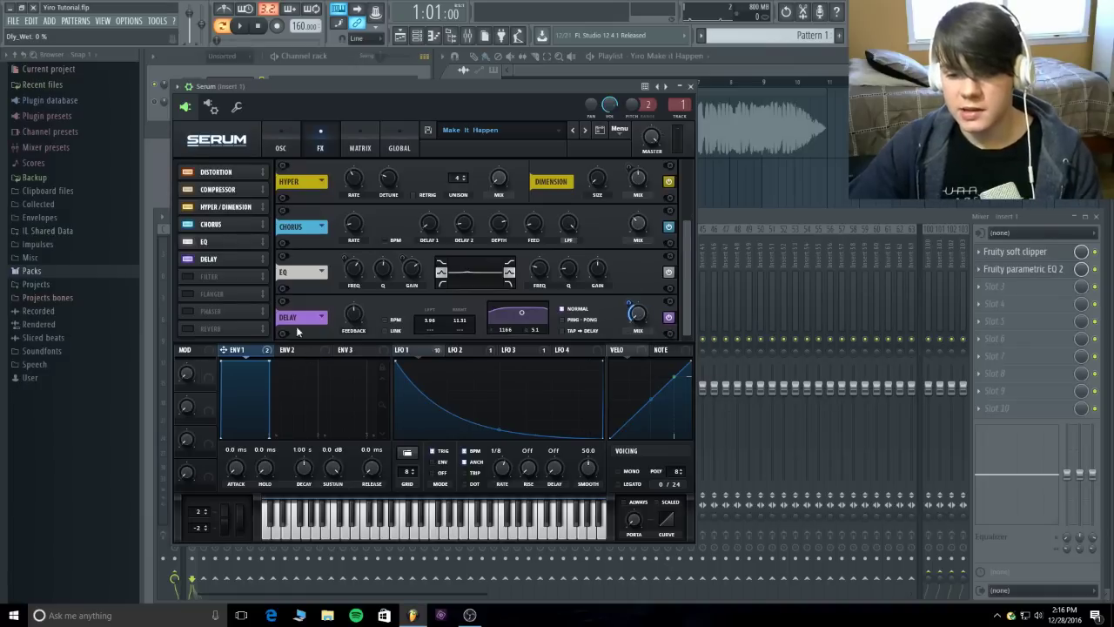
mouse_move(359, 322)
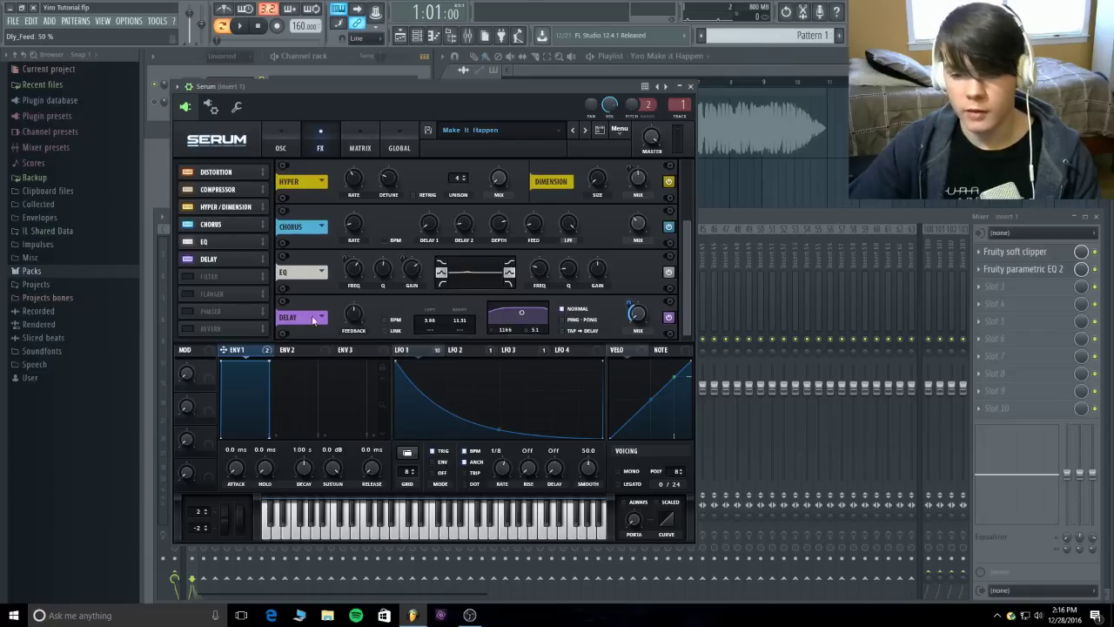
click(188, 275)
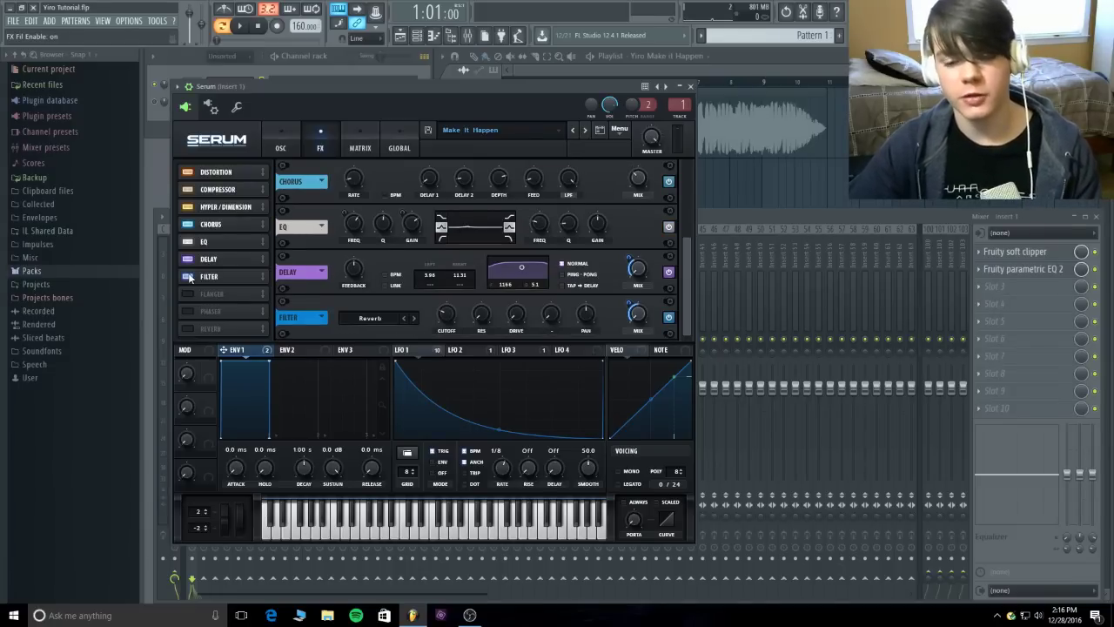
Step: Switch Serum's Filter effect back off and return to the OSC page
click(188, 276)
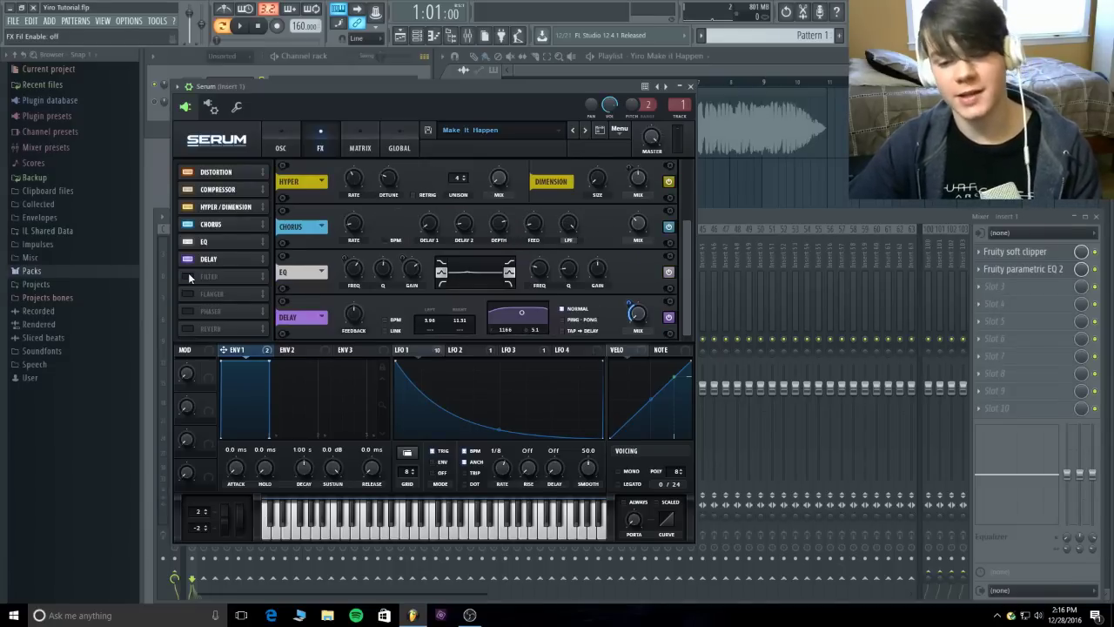
click(273, 143)
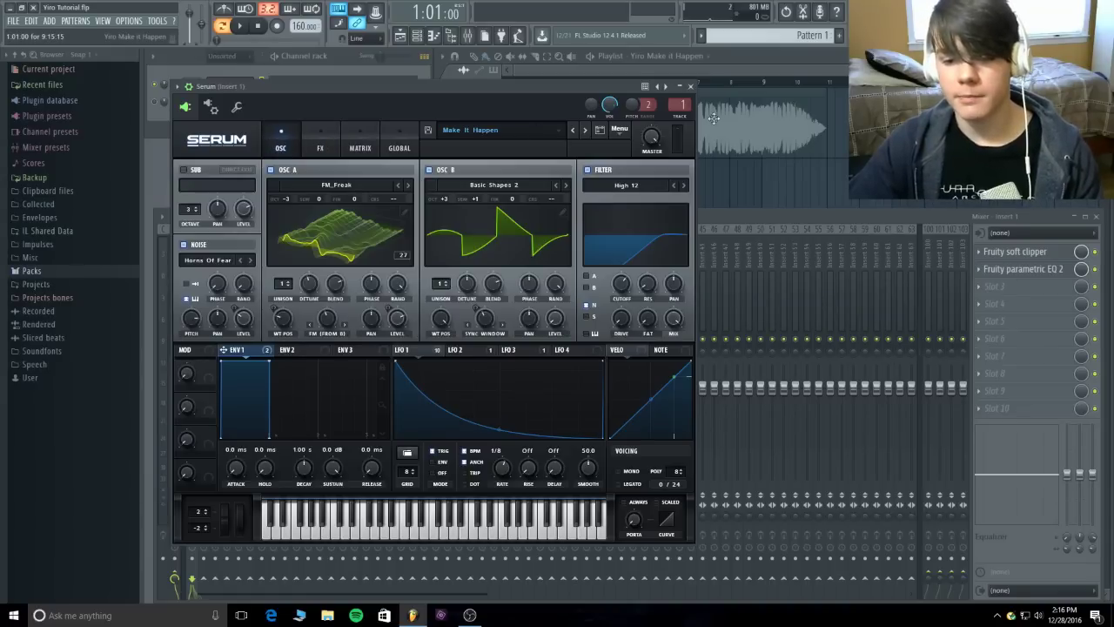
Step: Close Serum, play the reference song in the playlist, then reopen Serum from the Channel rack
click(690, 87)
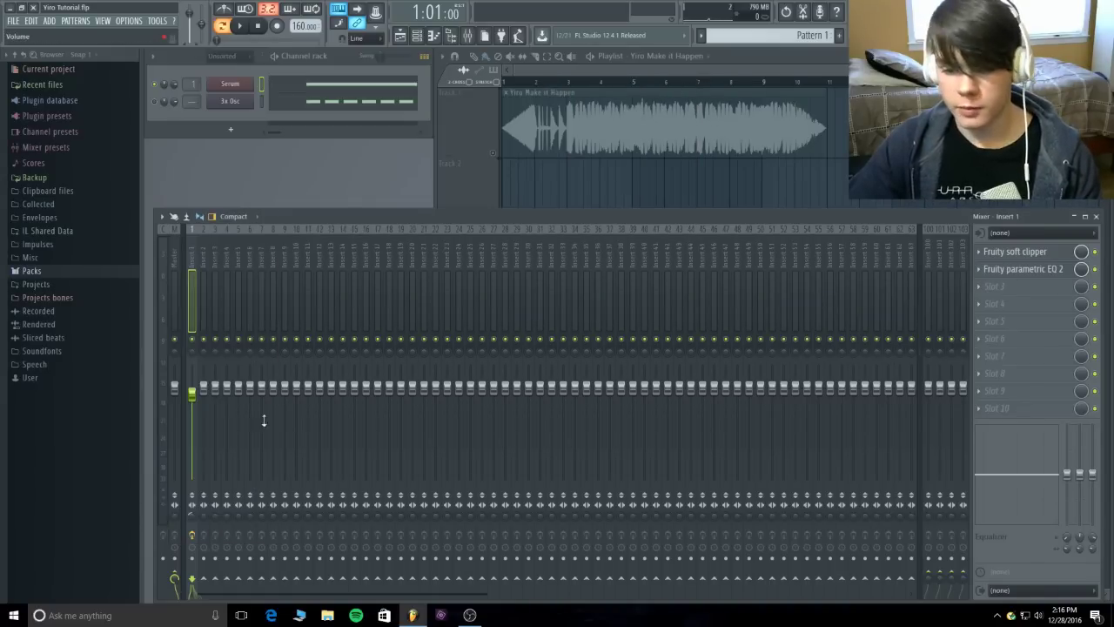
click(673, 69)
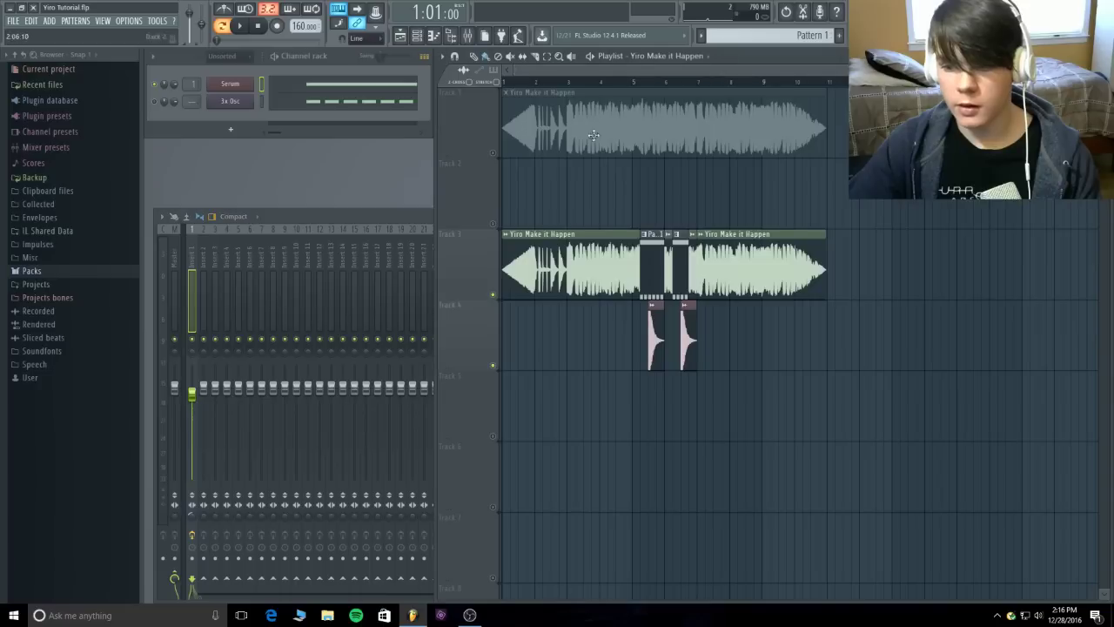
click(591, 56)
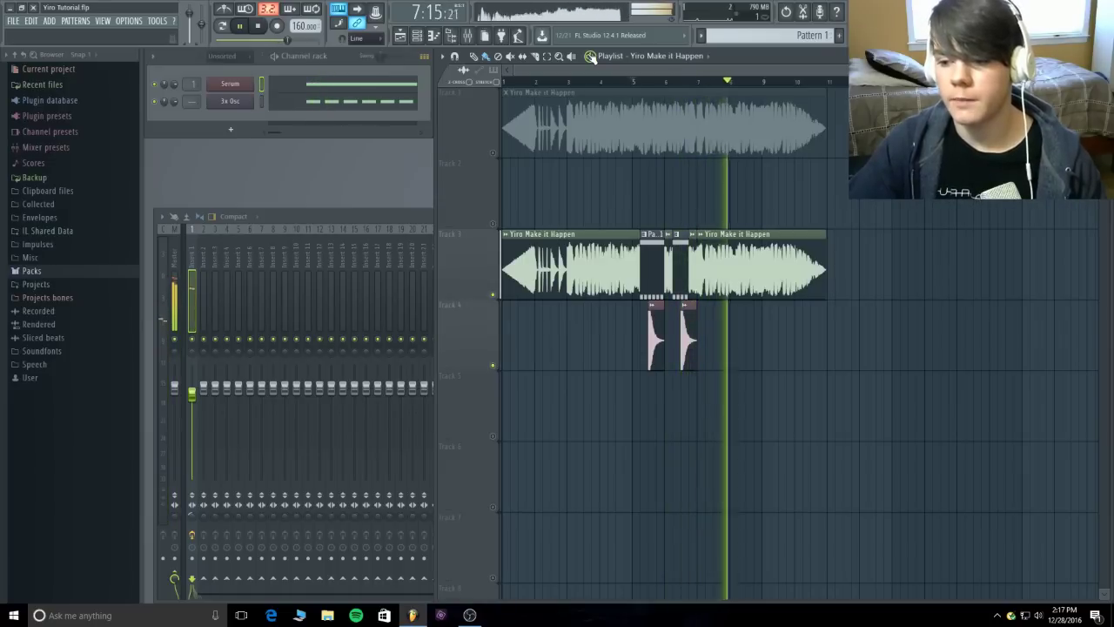
key(ctrl+space)
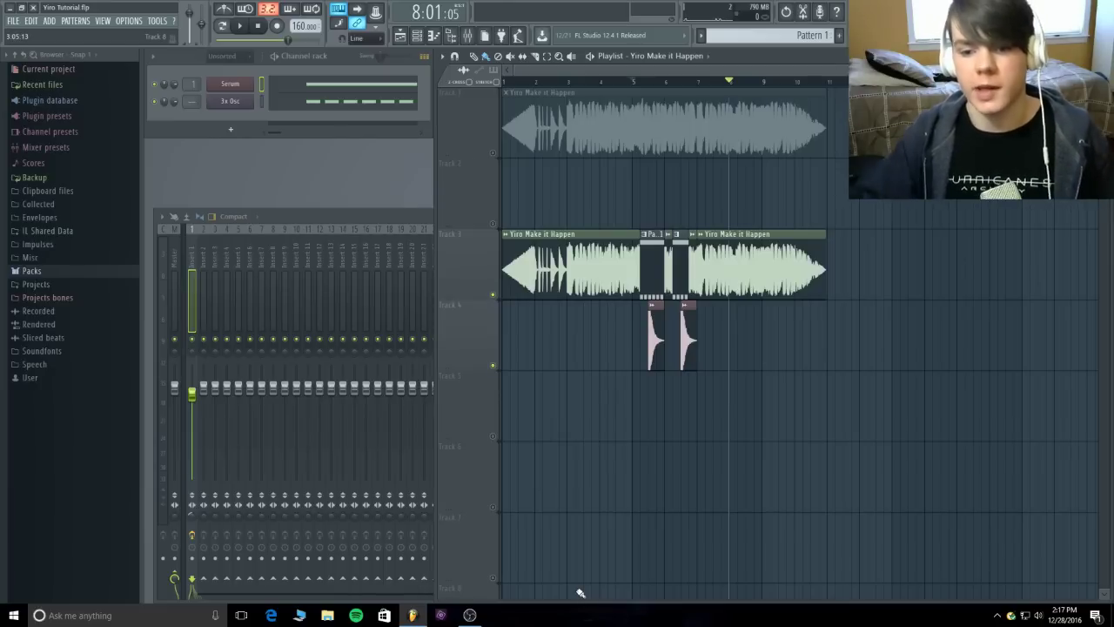
click(247, 86)
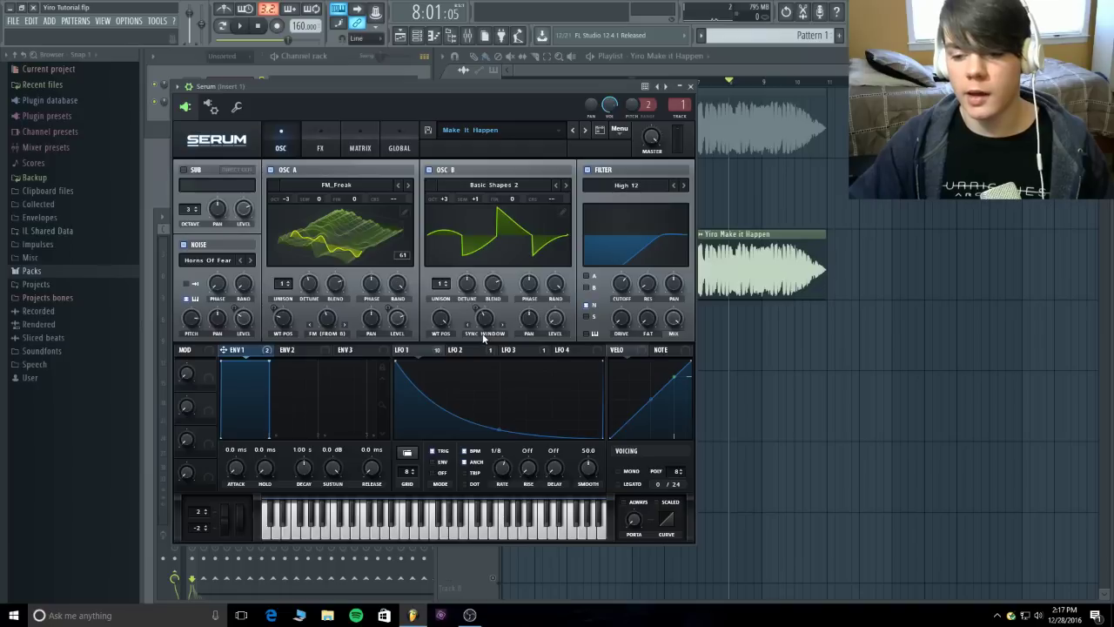
Step: Turn OSC B's warp off and audition the patch in Pattern mode
click(484, 338)
click(506, 54)
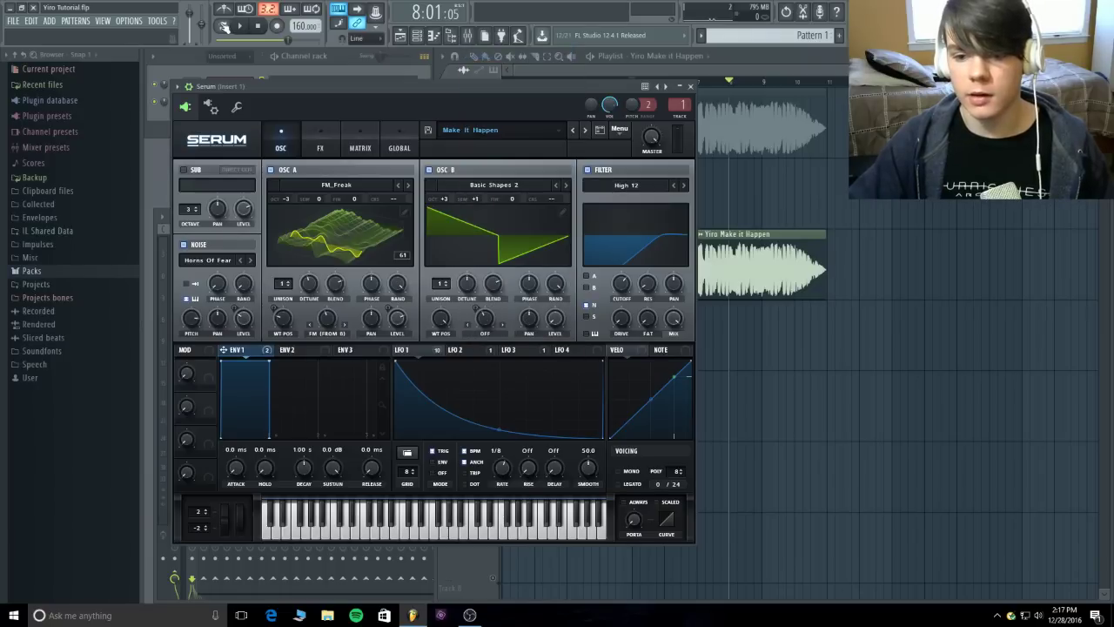
click(224, 26)
click(239, 26)
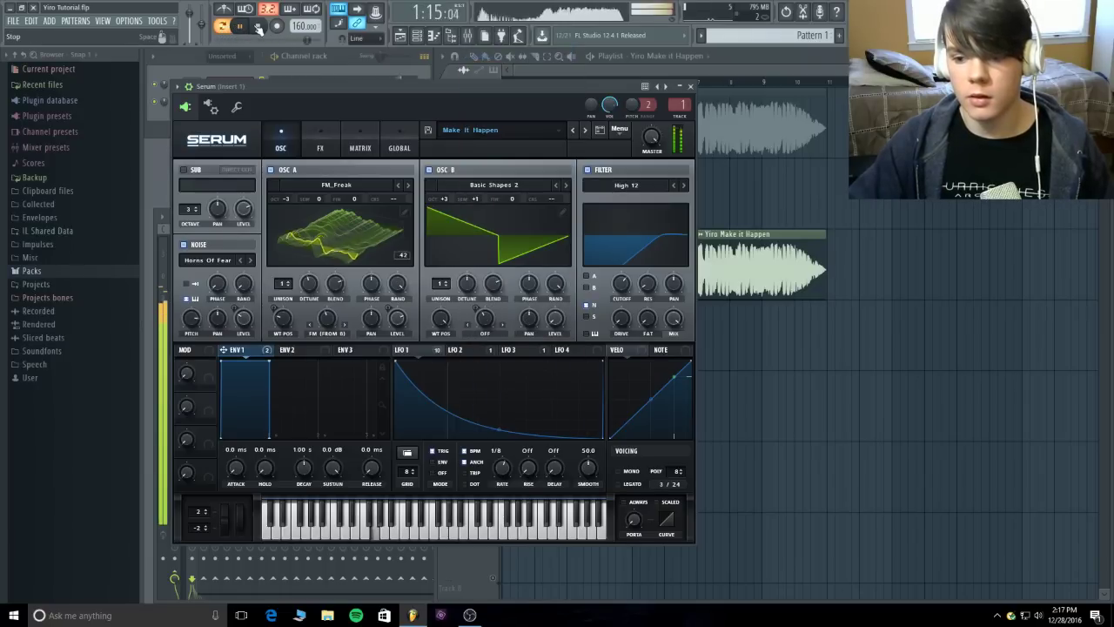
click(258, 26)
Step: Set OSC B's warp back to Sync (Window Full) and audition the patch again
click(492, 336)
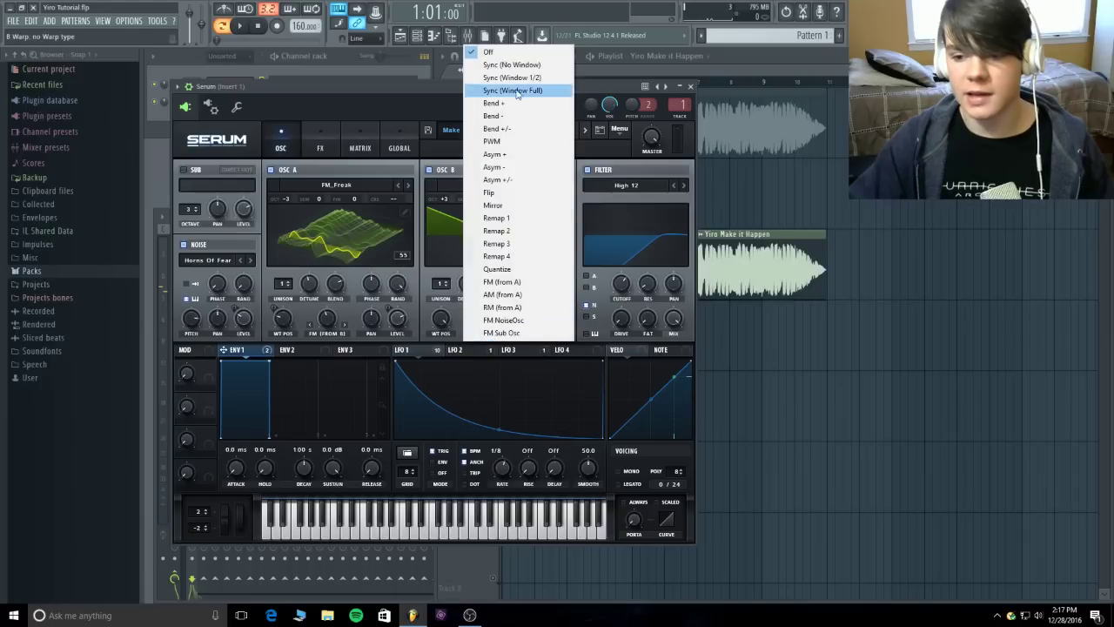
click(501, 91)
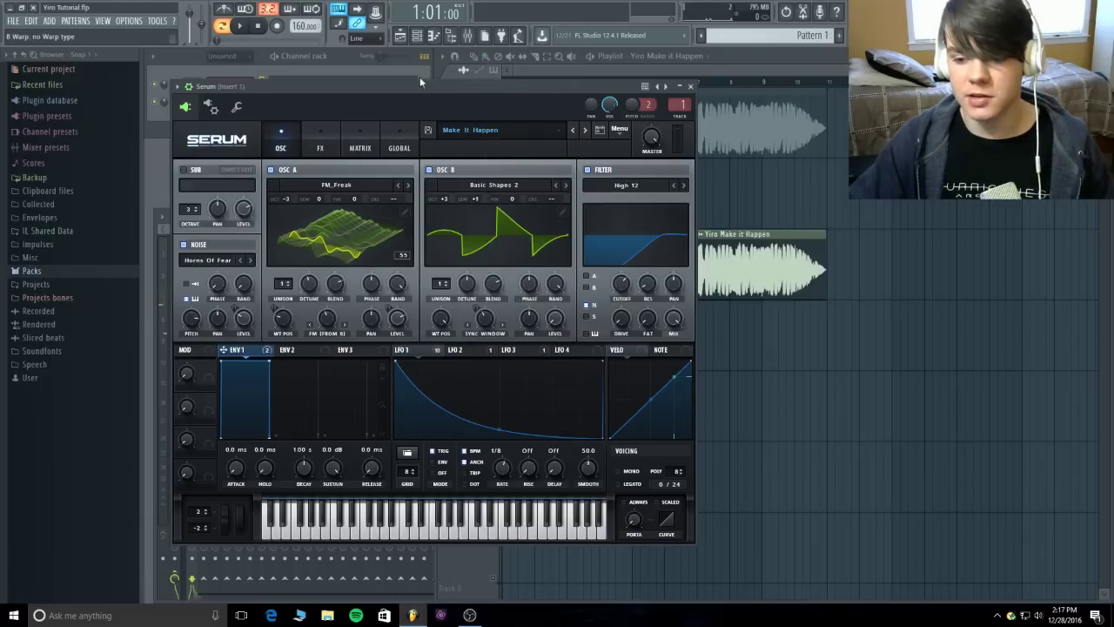
click(240, 26)
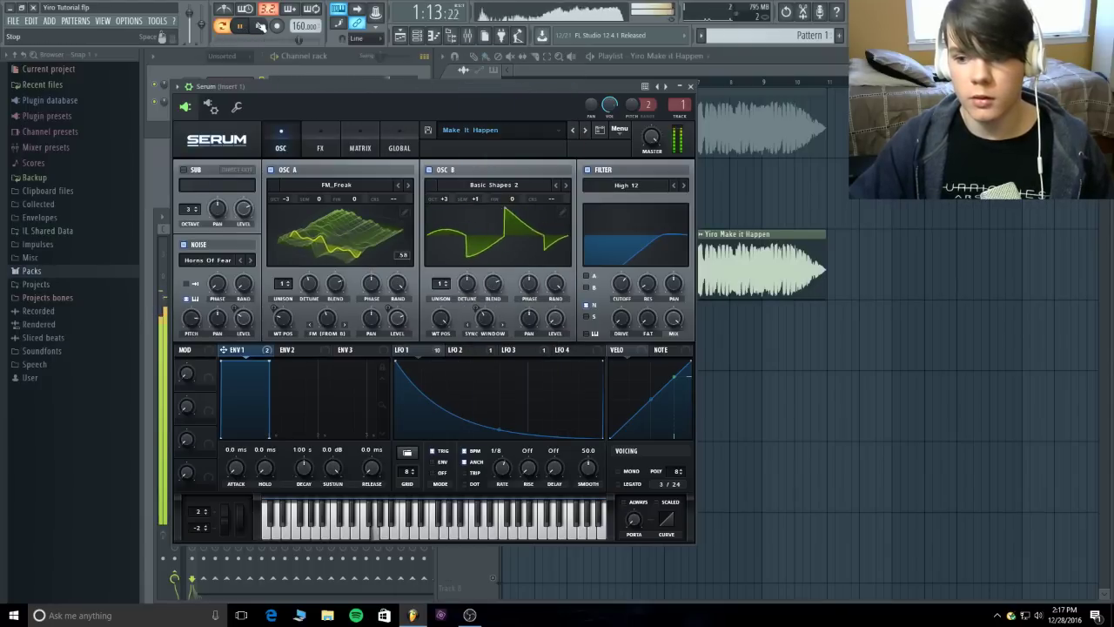
click(259, 26)
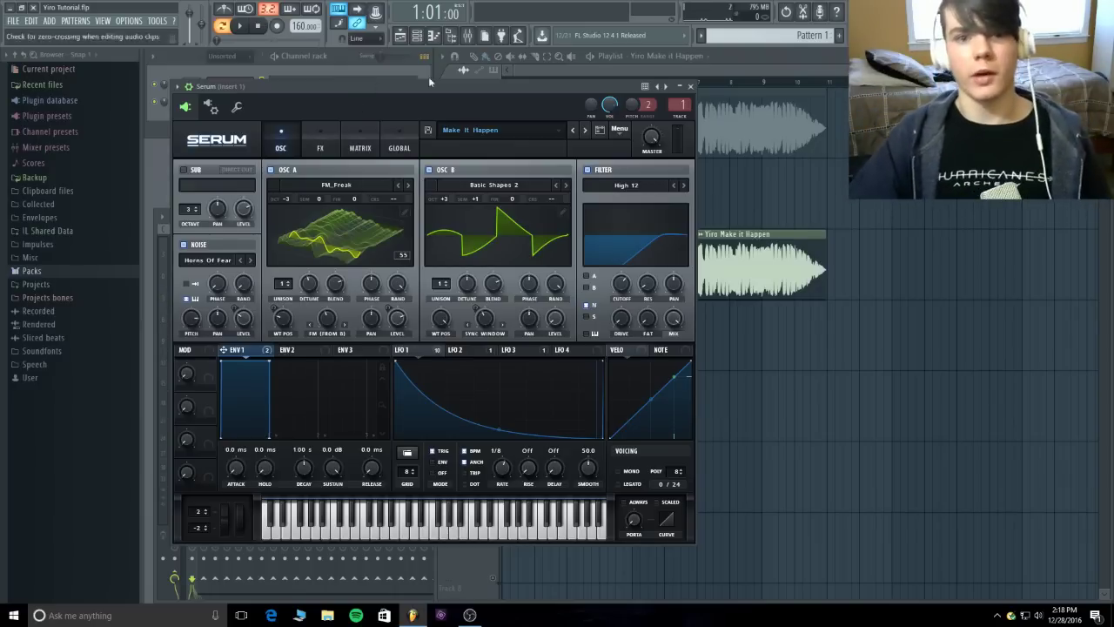
Step: Close the Serum plugin window with Escape to return to the playlist
key(Escape)
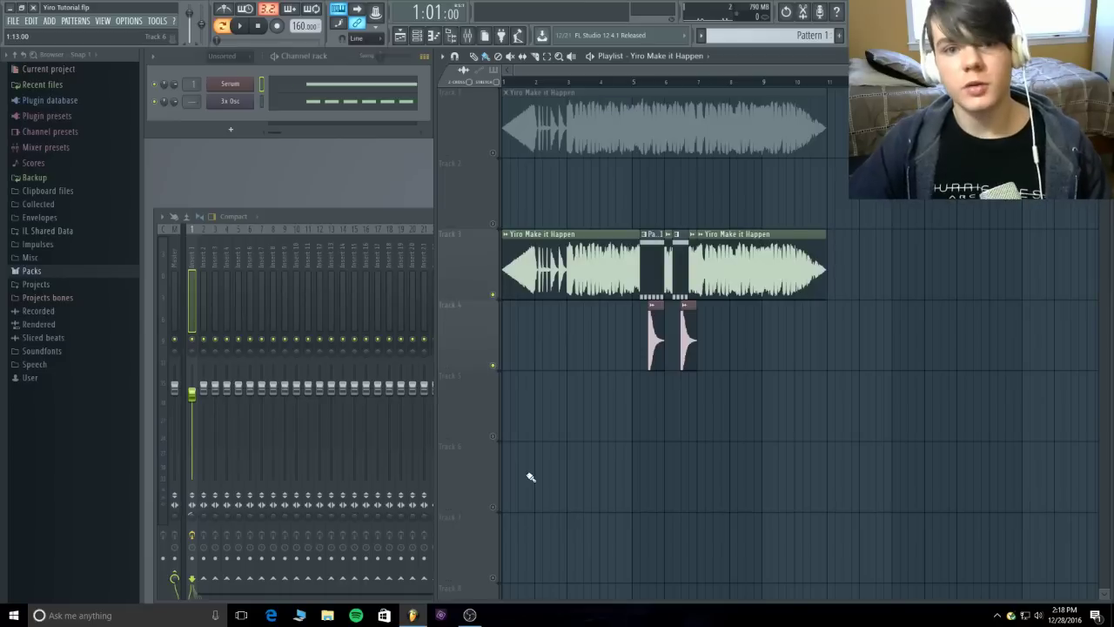